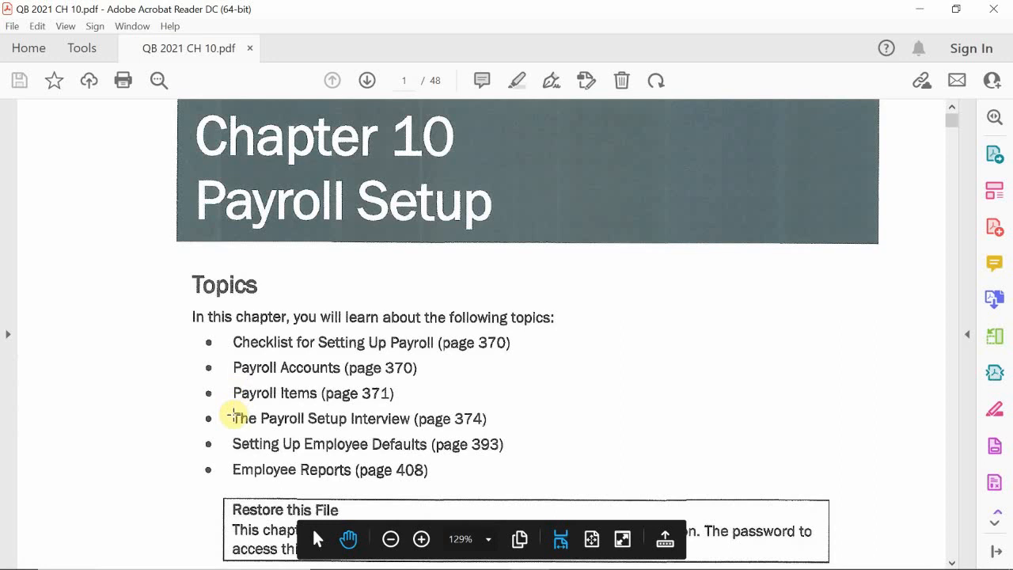
Read the Chapter 10 Payroll Setup introduction, from the topics list through the Checklist for Setting Up Payroll section.
scroll(234, 414, down, 2)
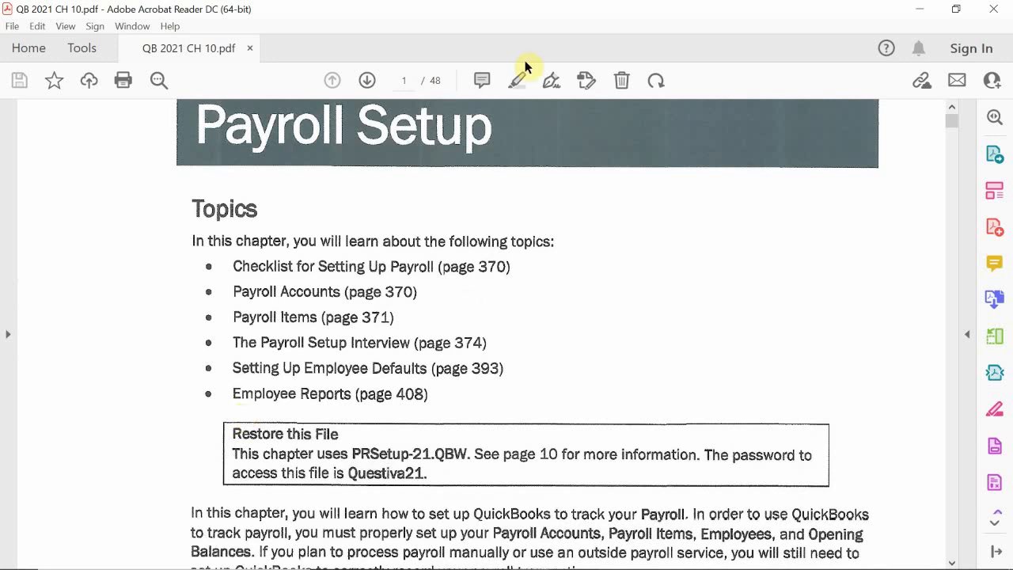
scroll(226, 290, down, 1)
scroll(226, 289, down, 1)
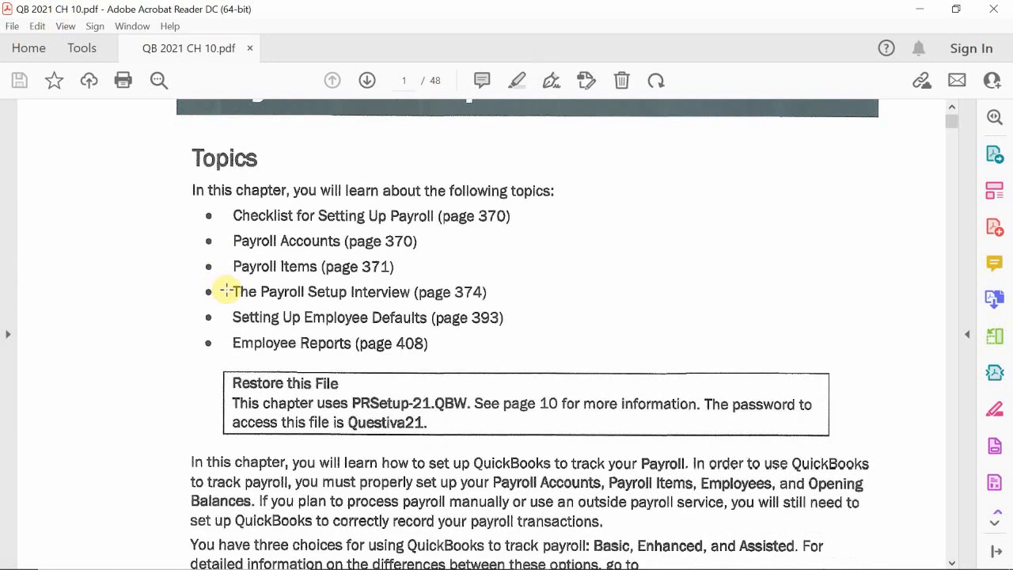
scroll(225, 290, down, 2)
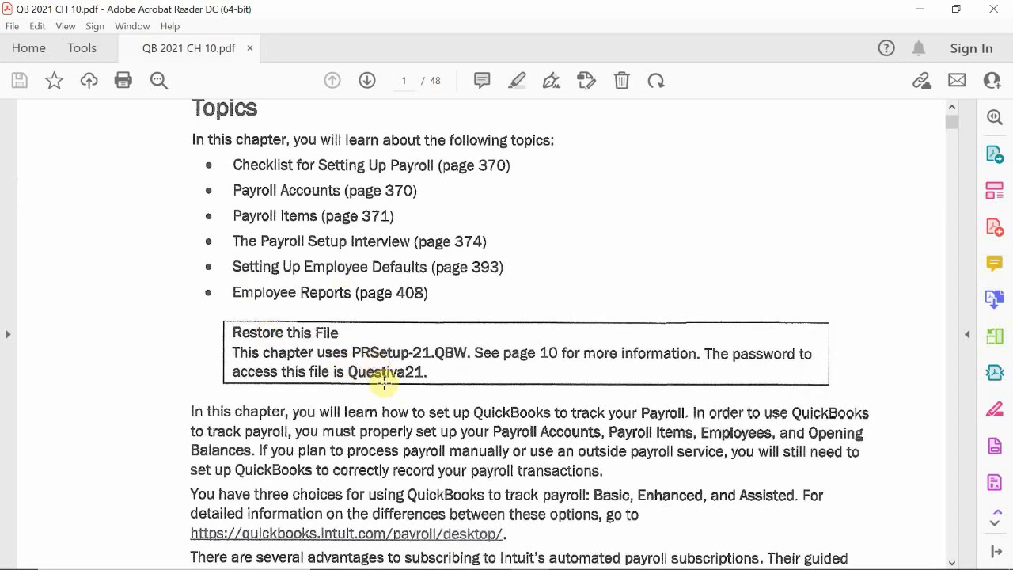
scroll(384, 382, down, 4)
scroll(384, 382, down, 1)
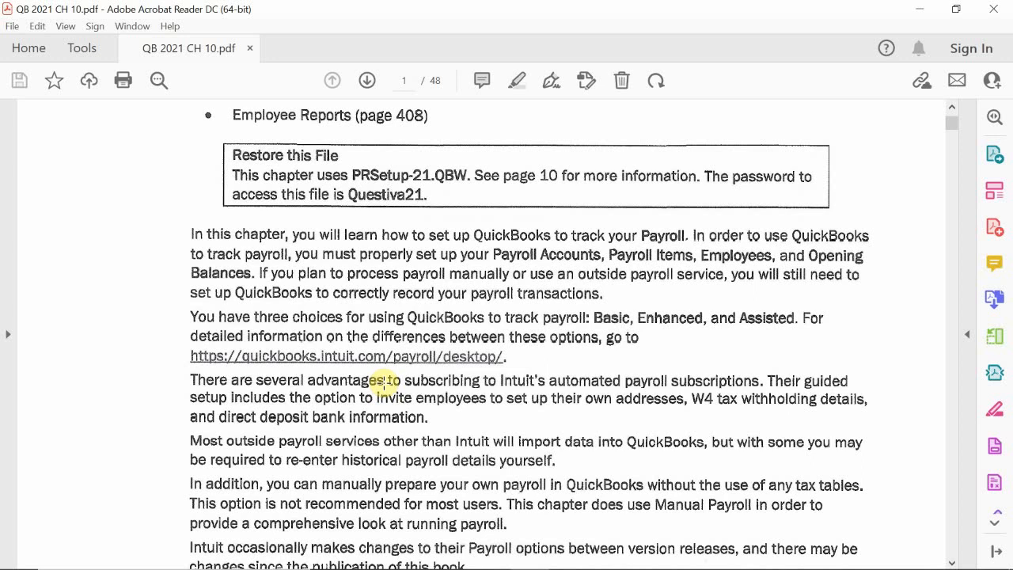
scroll(384, 383, down, 9)
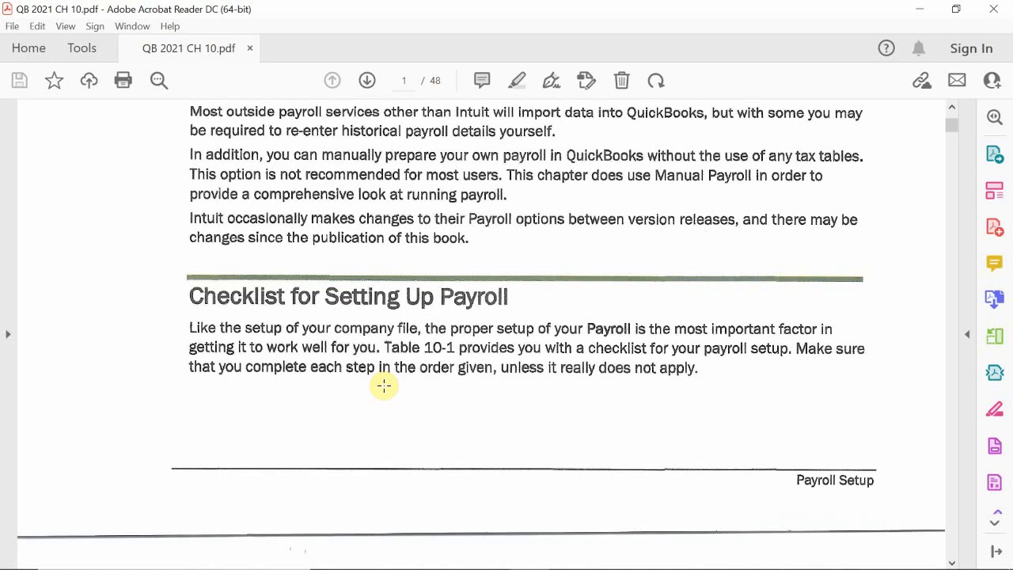
scroll(384, 385, down, 10)
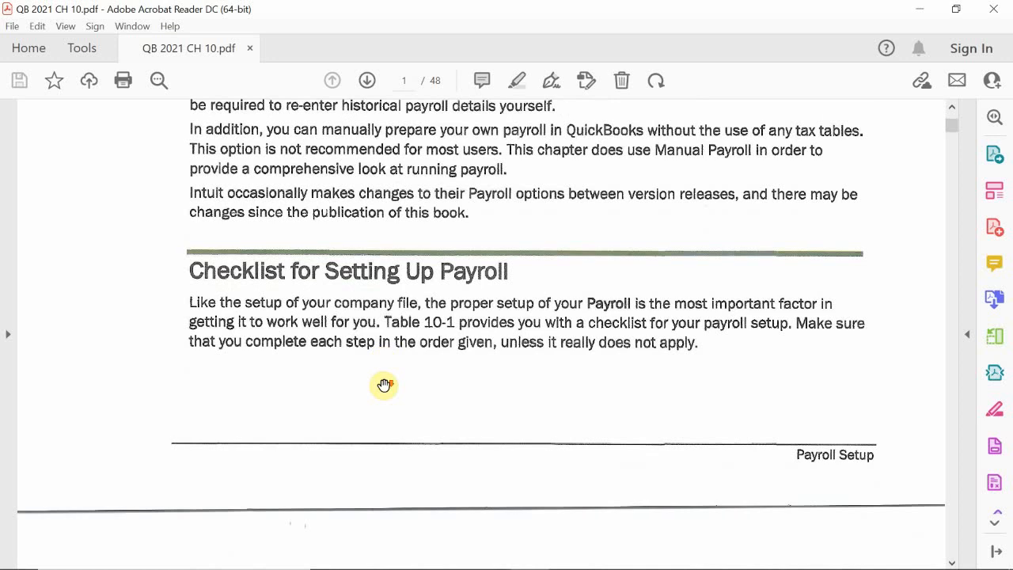
Review the ten items of the Payroll Setup Checklist on page 370 of the chapter.
scroll(384, 386, down, 6)
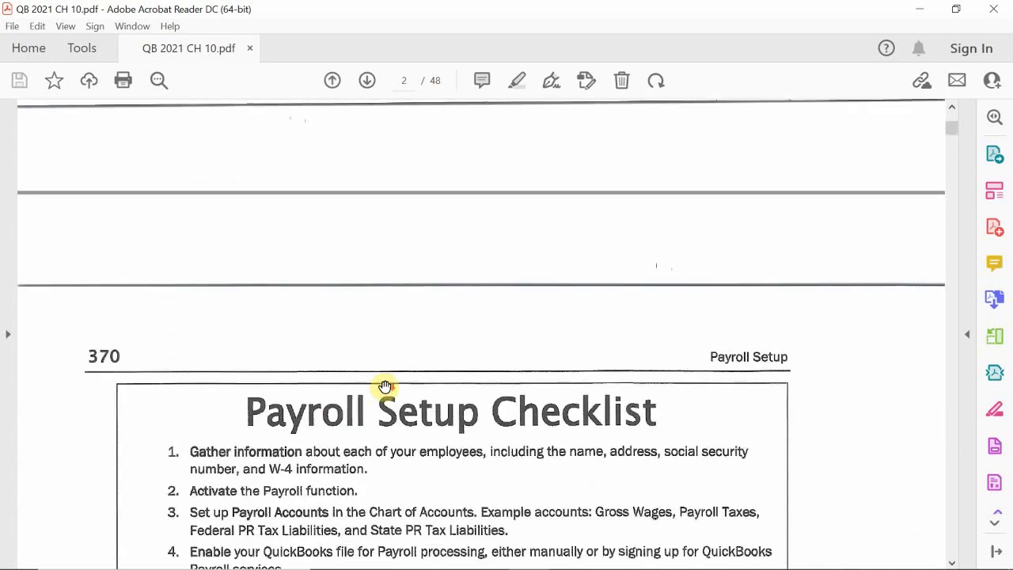
scroll(384, 385, down, 2)
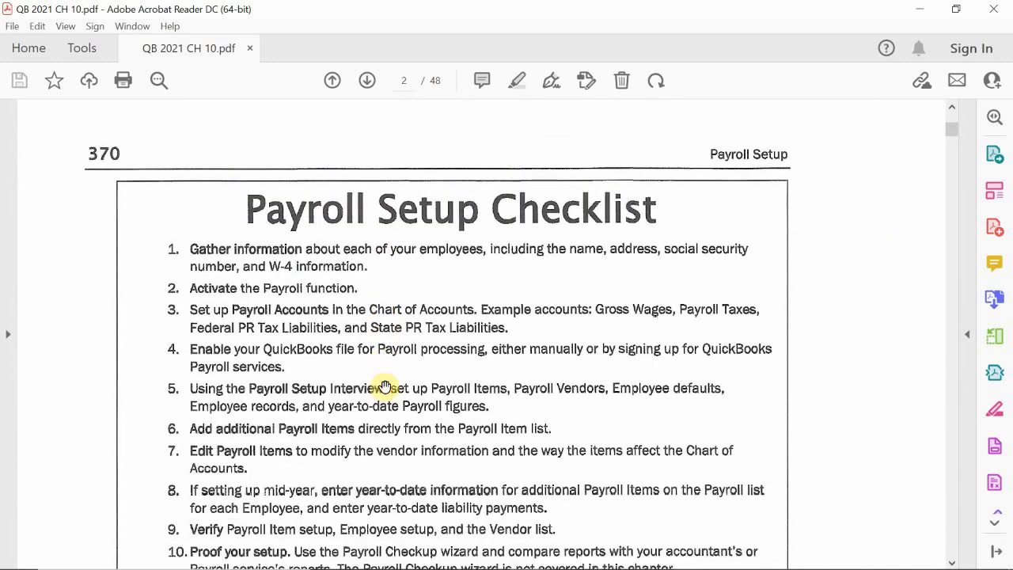
scroll(384, 386, down, 1)
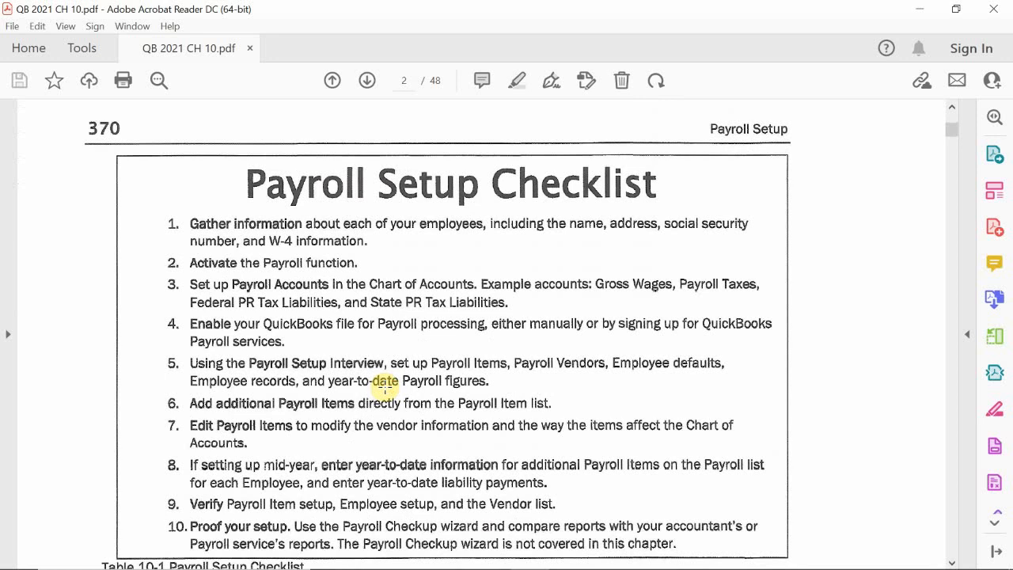
scroll(385, 386, down, 1)
scroll(386, 386, down, 1)
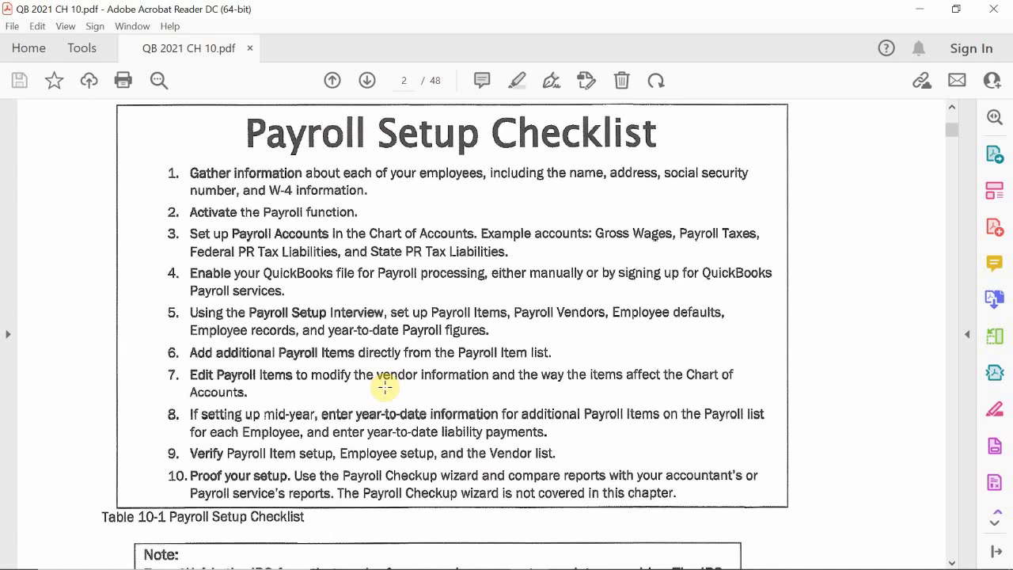
scroll(385, 387, up, 4)
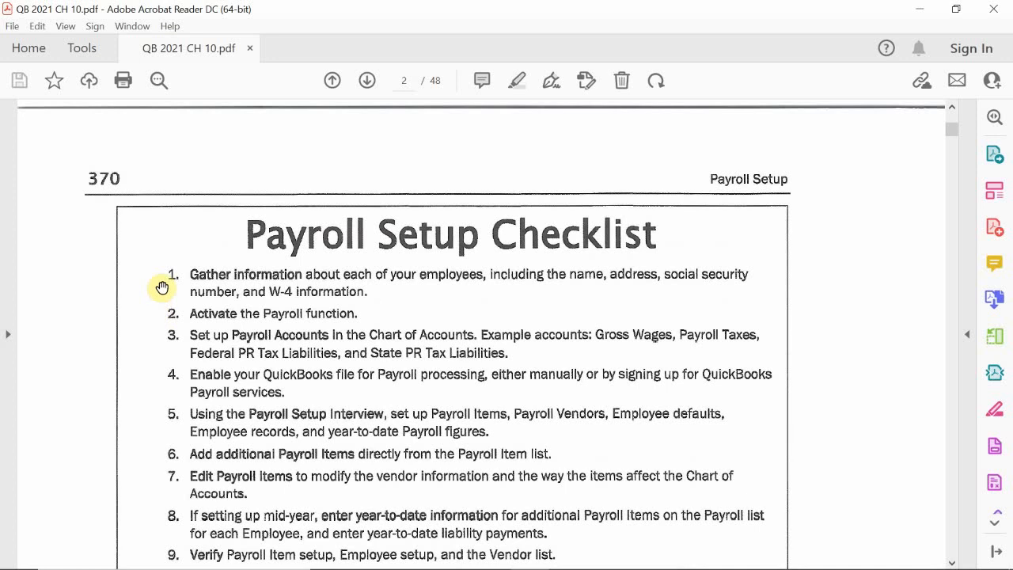
scroll(144, 351, up, 1)
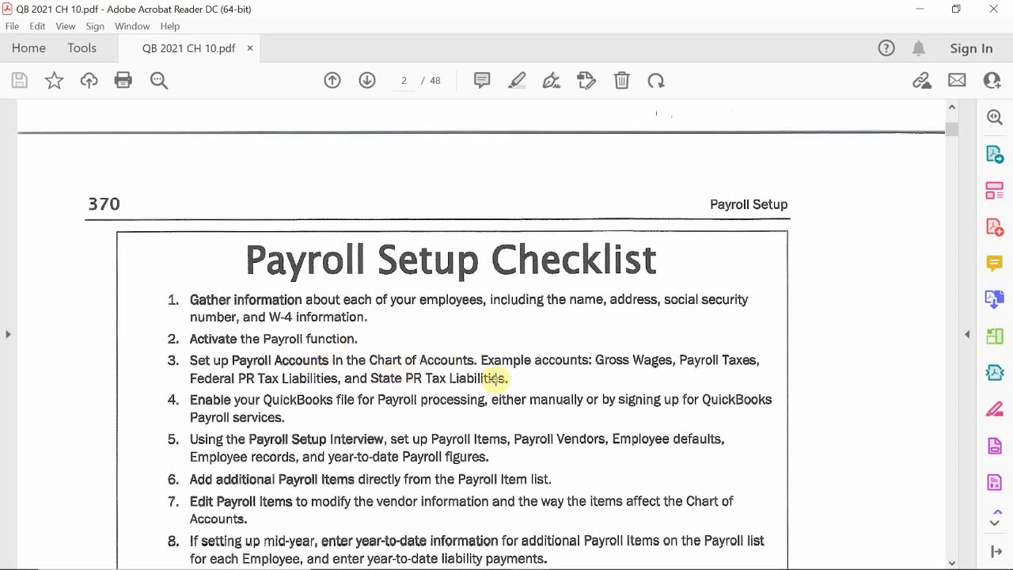
scroll(497, 379, down, 2)
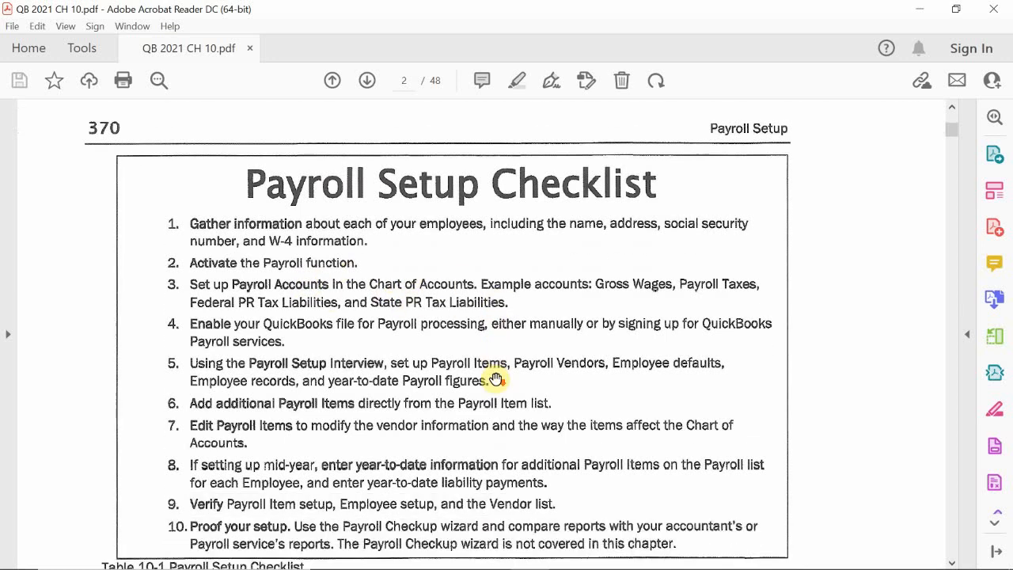
Read the Form W-4 note and the Payroll Accounts section, including the liability accounts figure.
scroll(350, 352, down, 8)
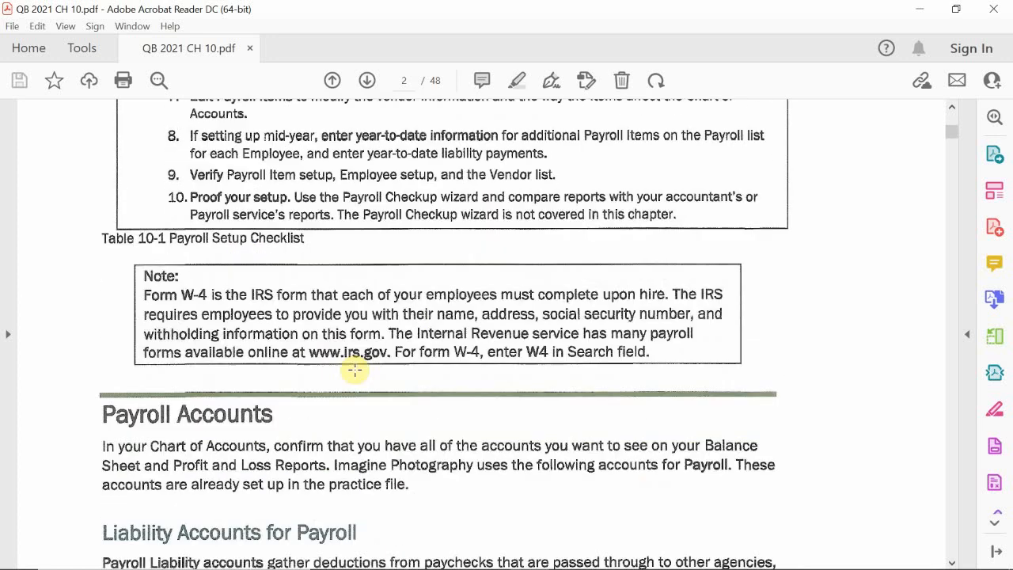
scroll(354, 369, down, 1)
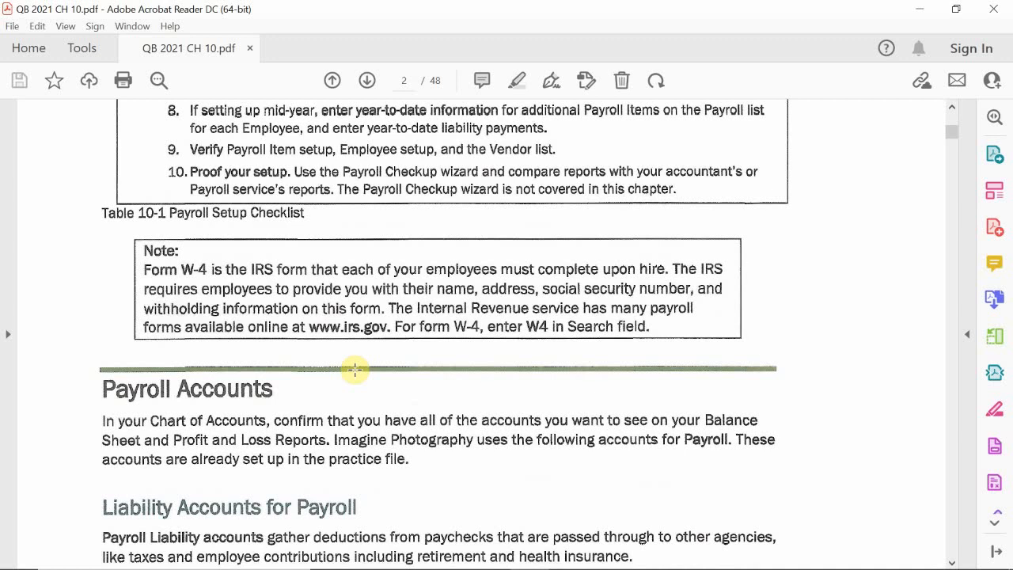
scroll(371, 340, down, 5)
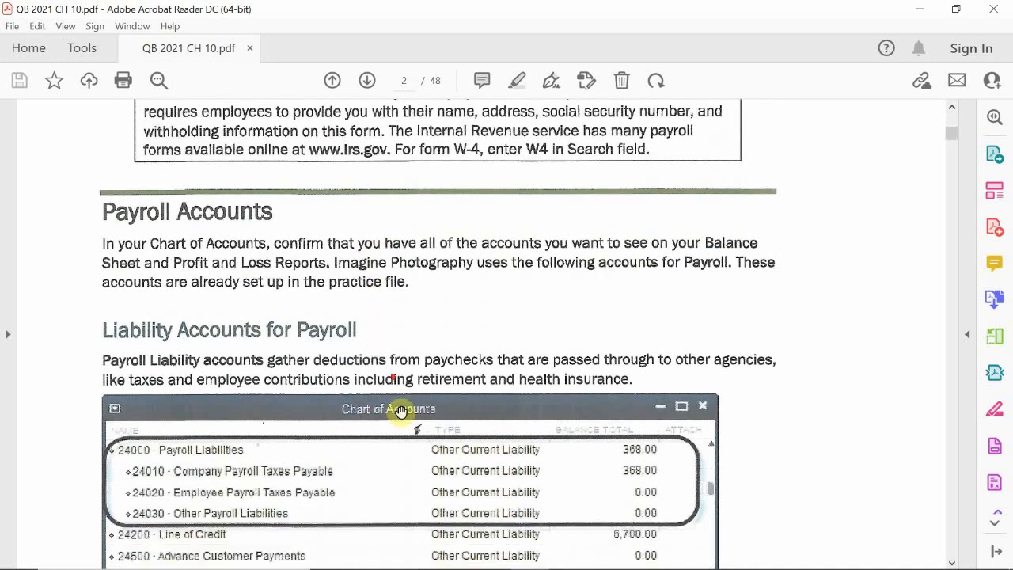
scroll(401, 411, down, 3)
scroll(398, 414, down, 1)
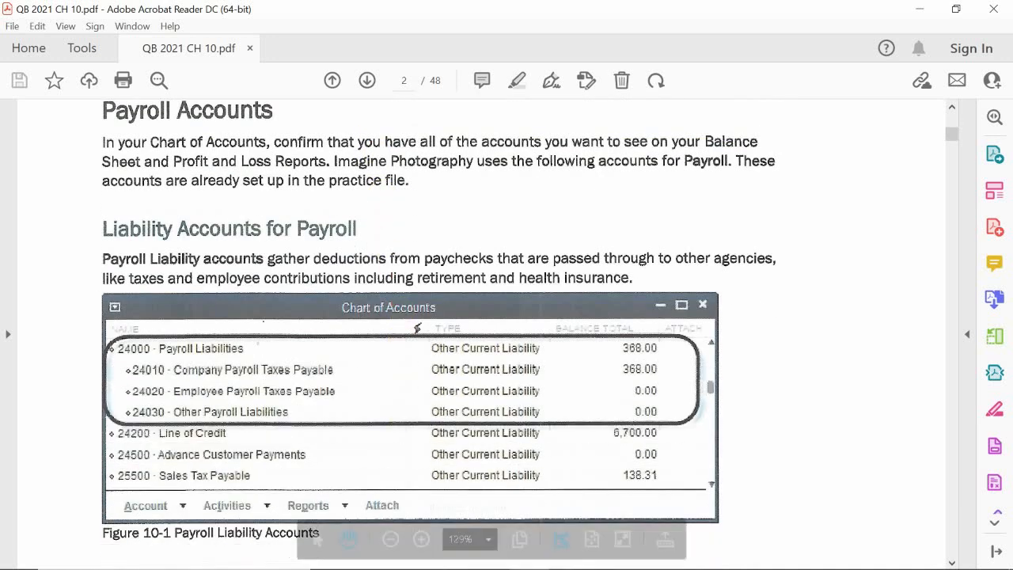
Switch to QuickBooks, dismiss the Discovery Hub tip, and open the Chart of Accounts.
mouse_move(491, 556)
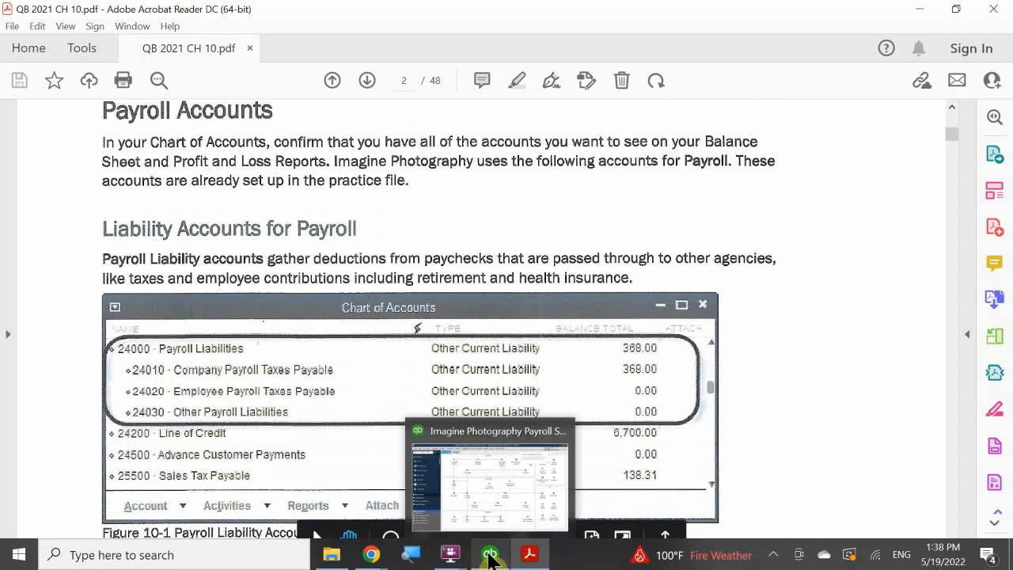
click(500, 495)
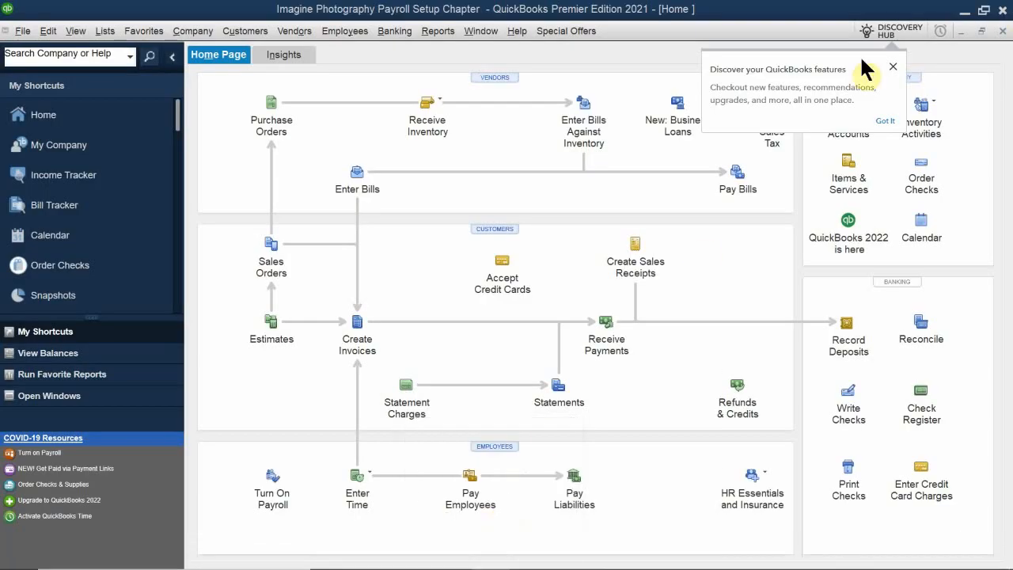
click(893, 68)
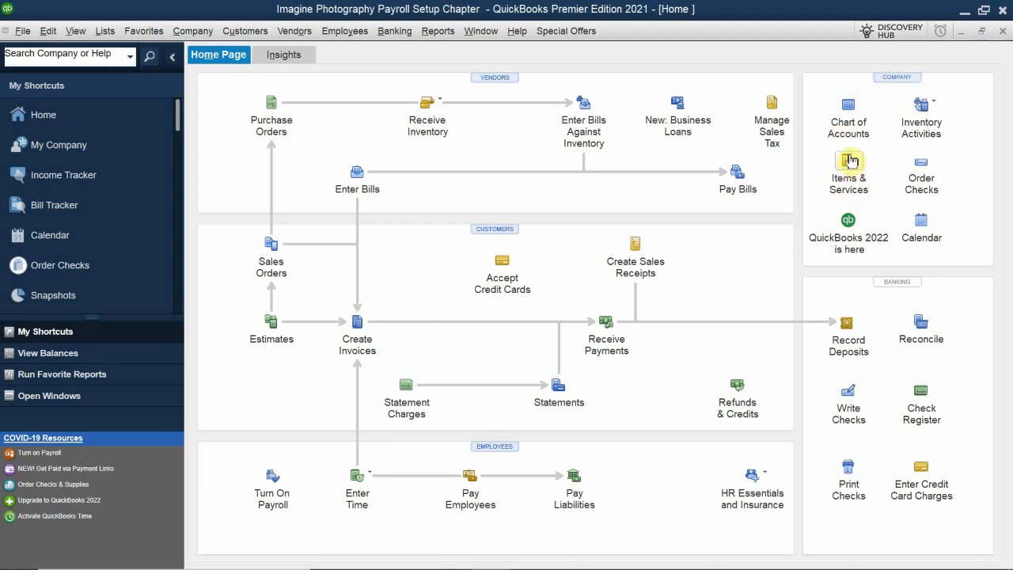
click(851, 111)
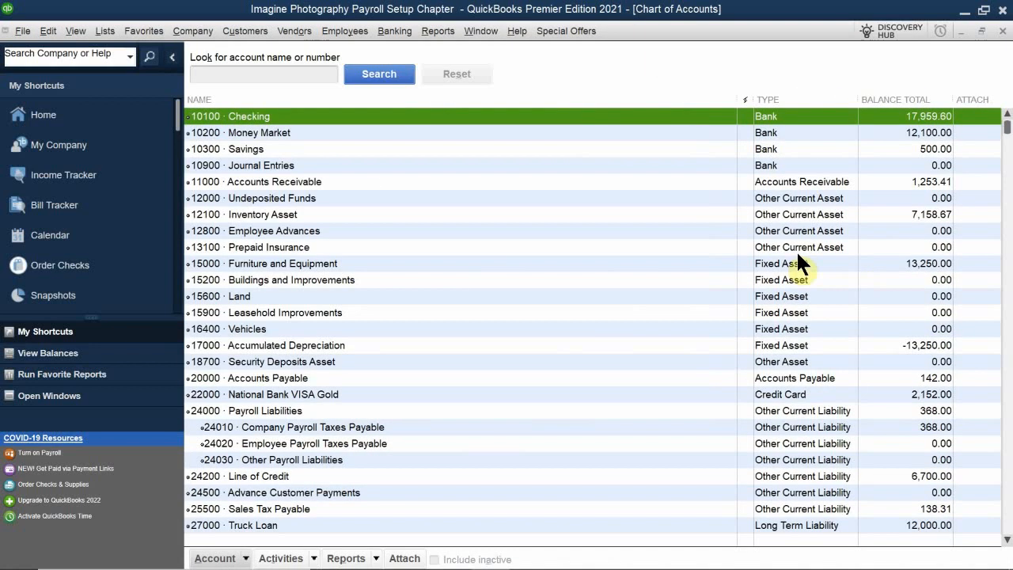
Locate and select the 65000 Payroll Expenses account in the Chart of Accounts to examine its subaccounts.
scroll(326, 241, down, 18)
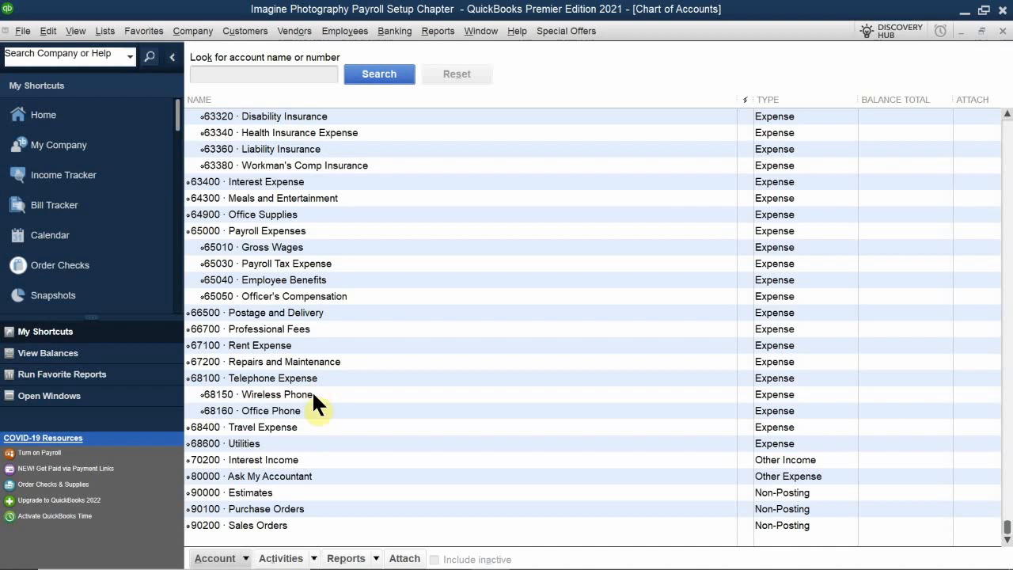
scroll(326, 369, up, 1)
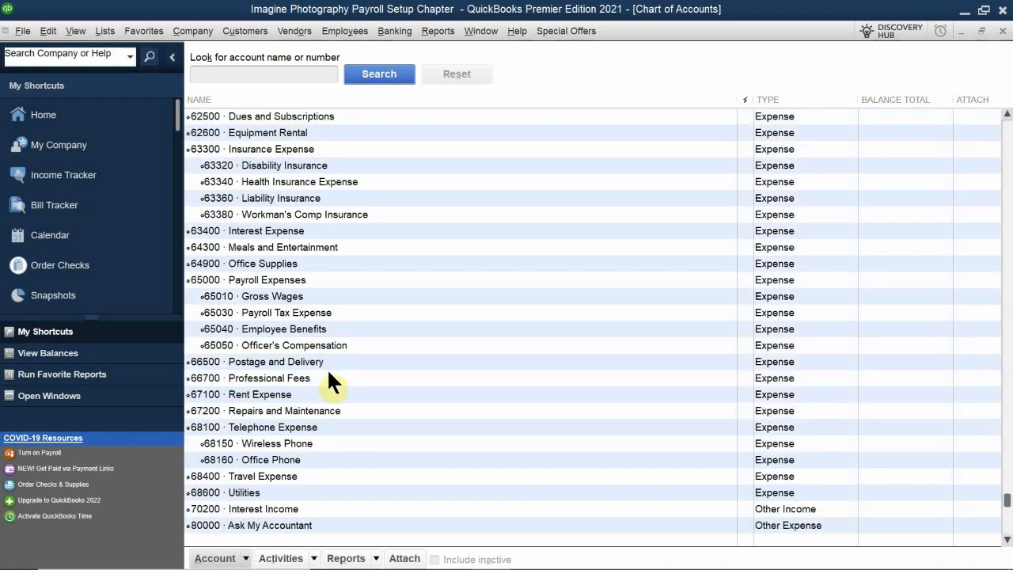
click(276, 278)
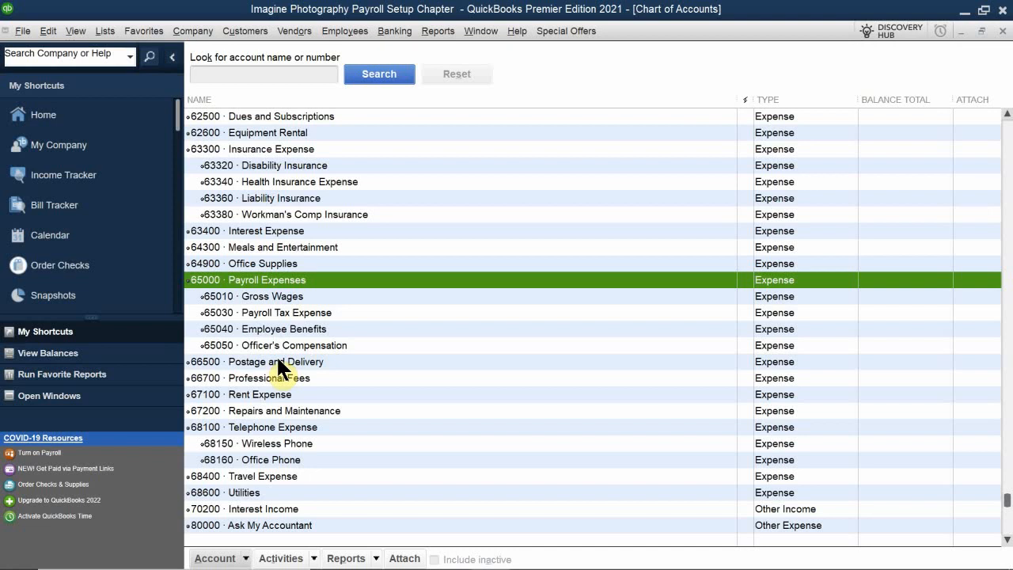
Open the Payroll Item List to examine the federal tax items, and close it along with the Chart of Accounts.
click(133, 31)
mouse_move(107, 30)
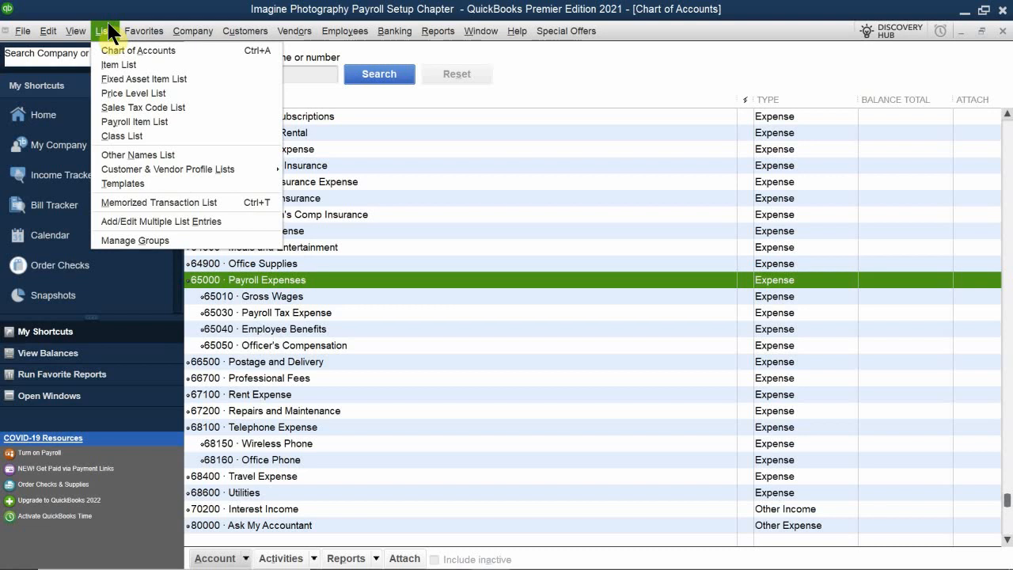
click(118, 121)
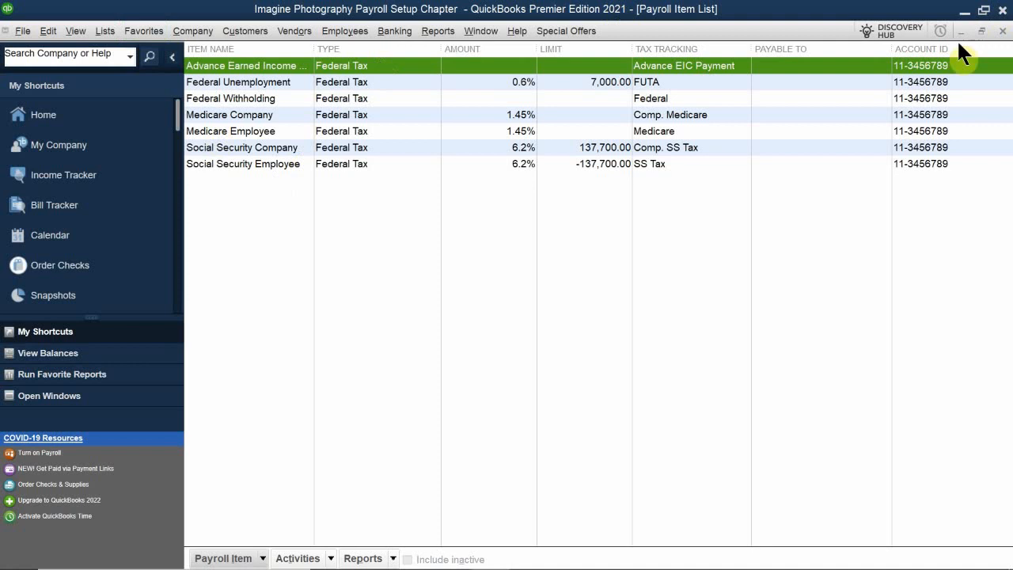
click(1002, 32)
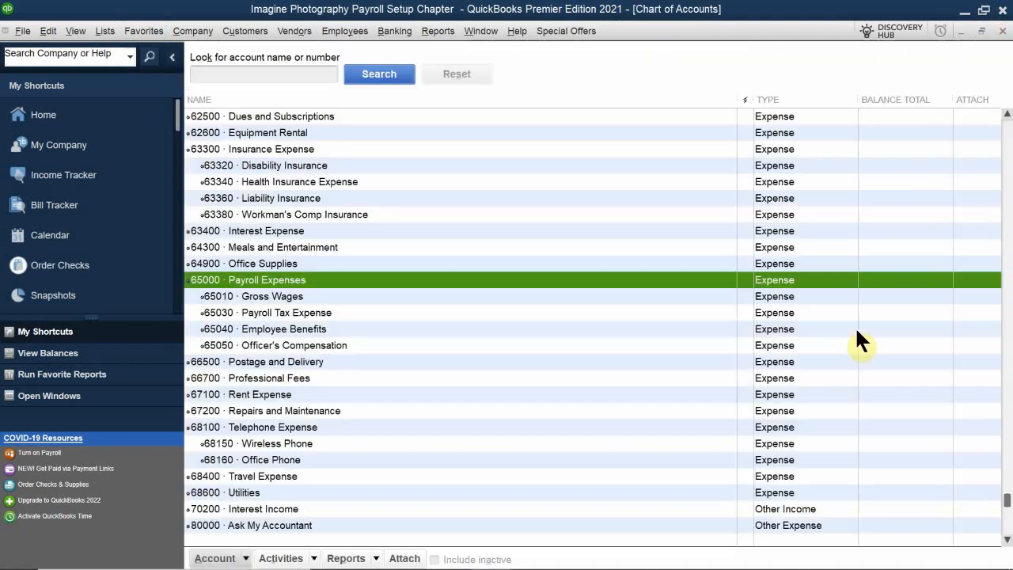
click(1002, 31)
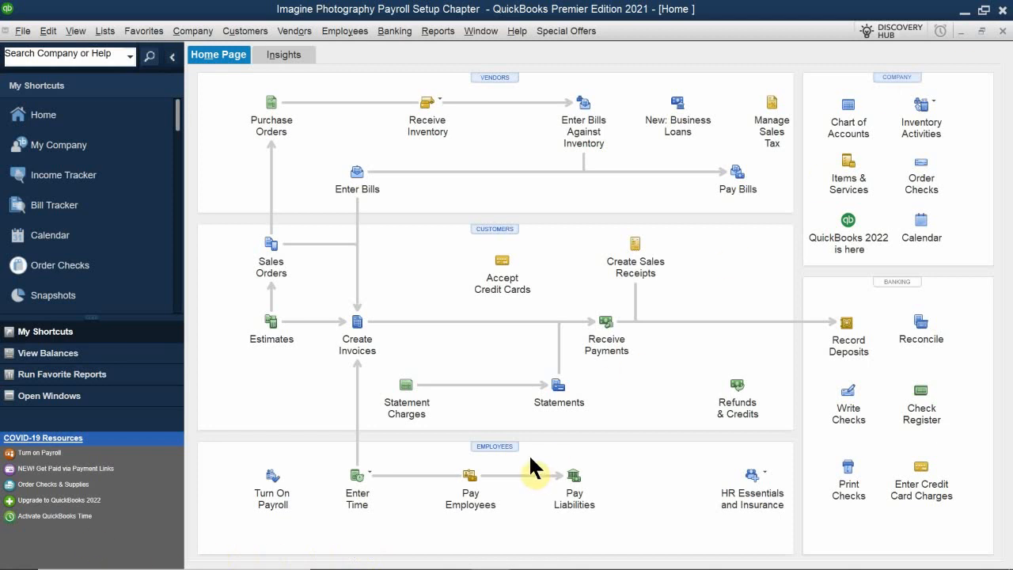
View the Employee Center with its employee list pane widened, and return to the Home page.
click(486, 443)
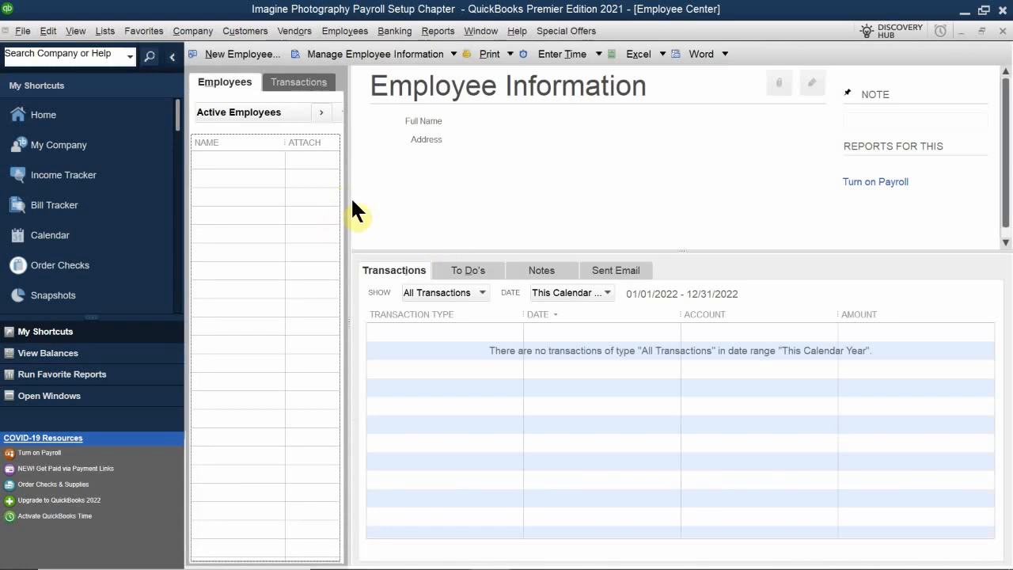
drag(351, 198, 480, 168)
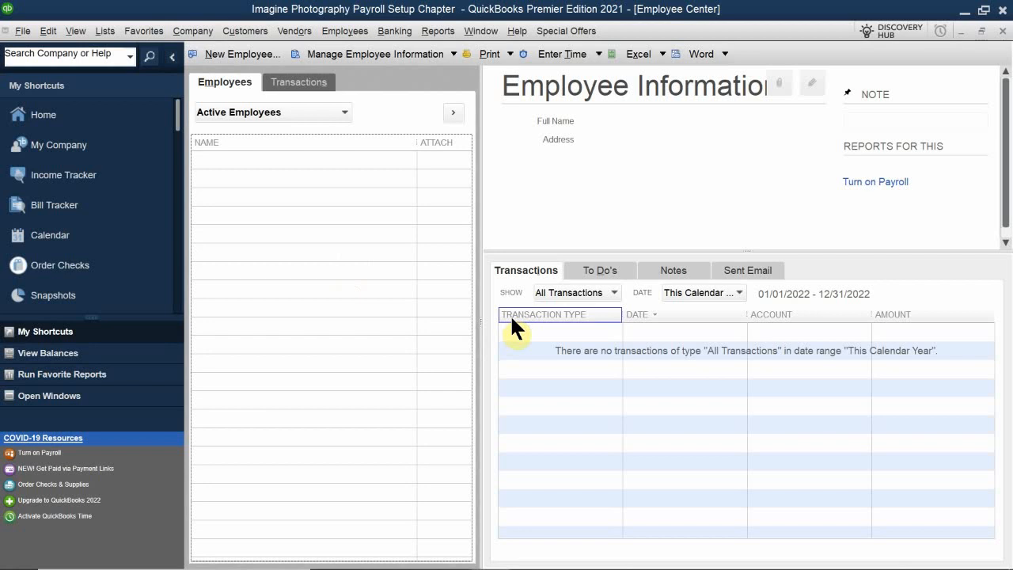
click(1004, 30)
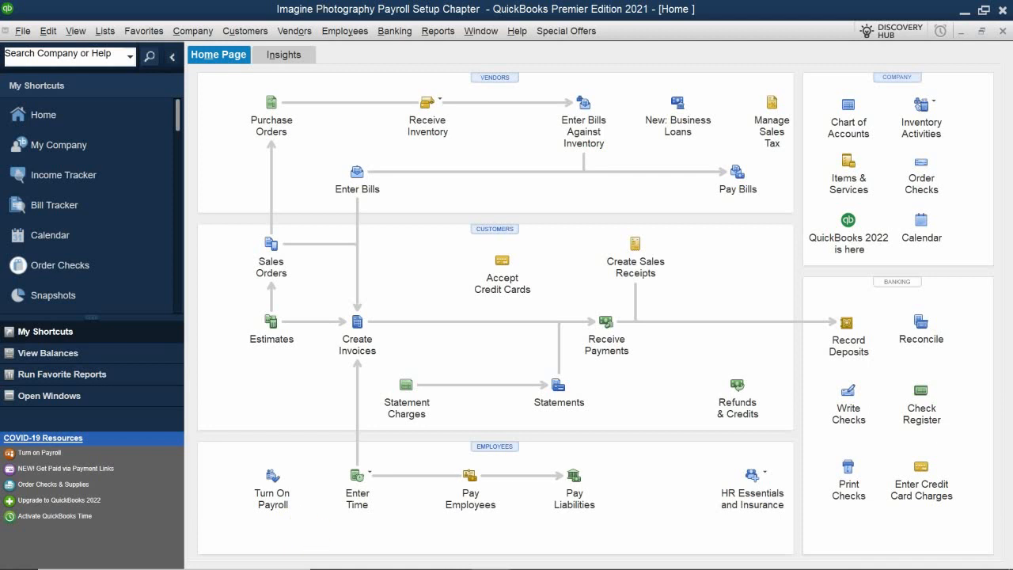
Switch to the Google Meet call in Chrome, admit the waiting participant, and return to QuickBooks.
mouse_move(374, 564)
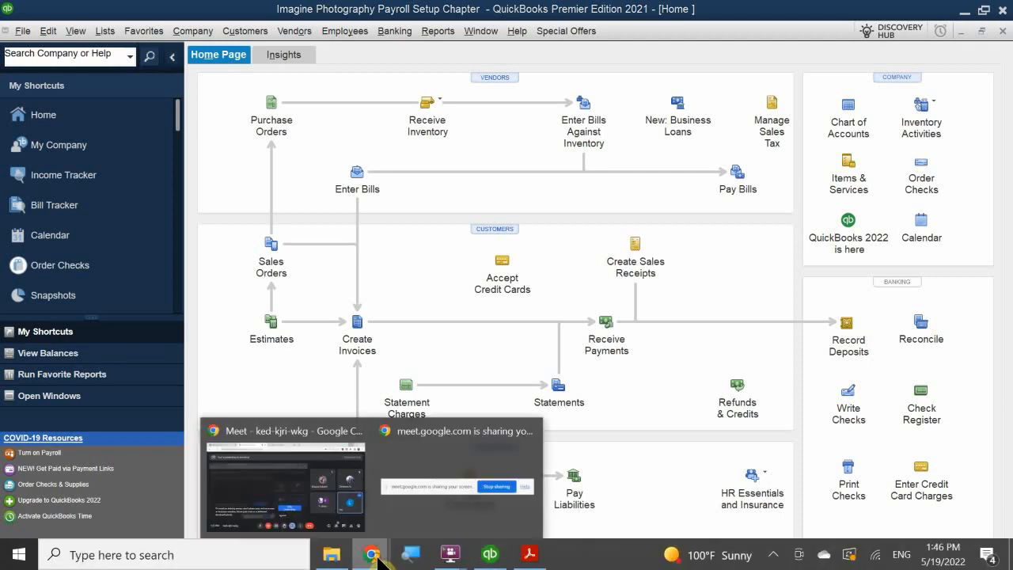
click(339, 499)
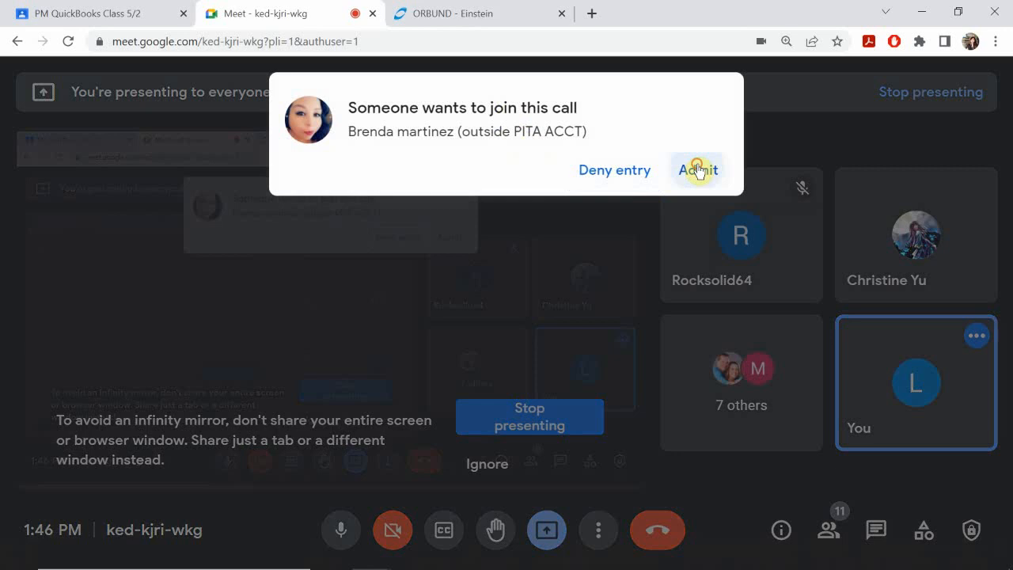
click(698, 170)
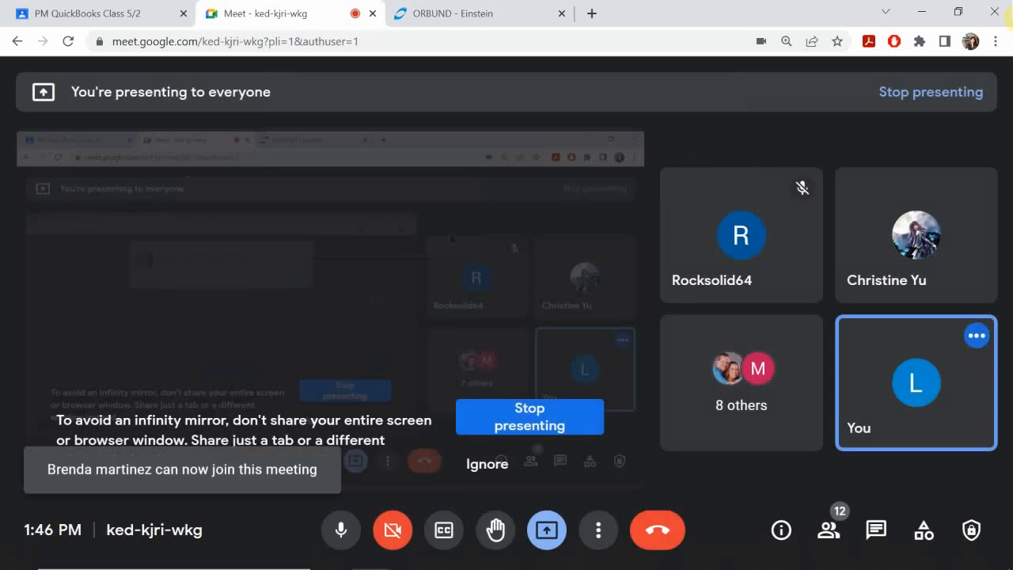
click(927, 11)
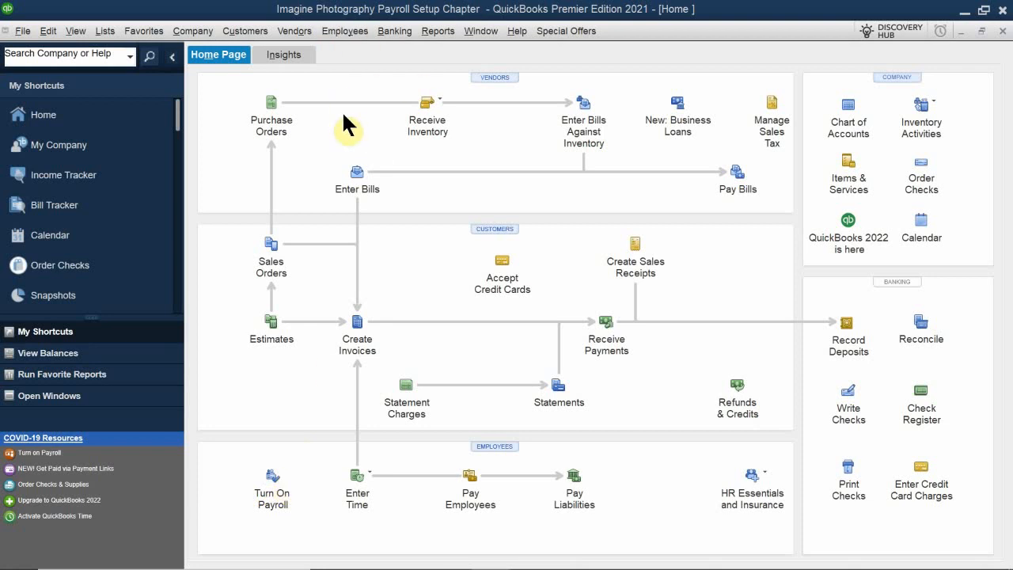
Open the Payroll Setup interview and move its window clear of the shortcuts list.
click(353, 32)
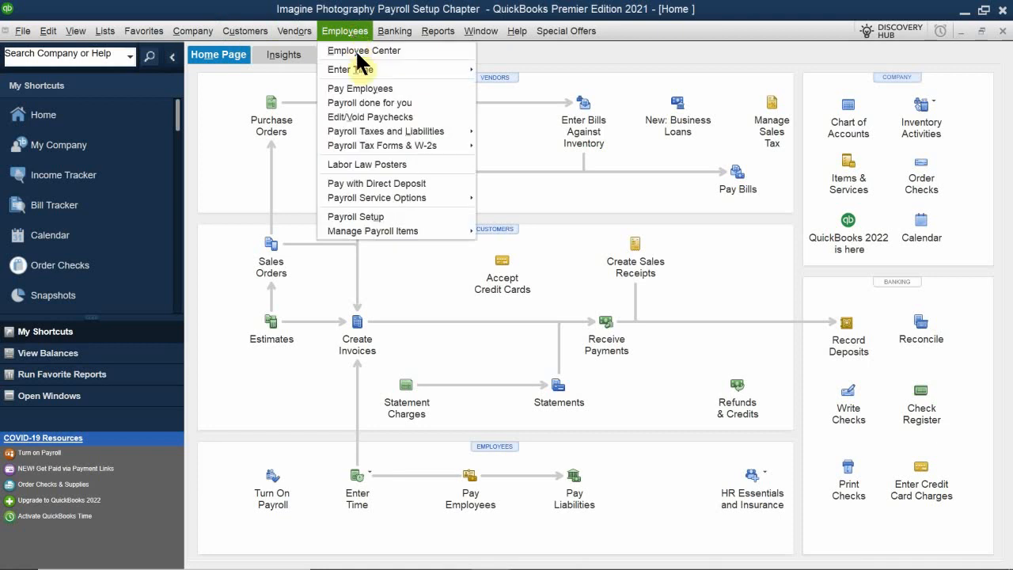
click(377, 212)
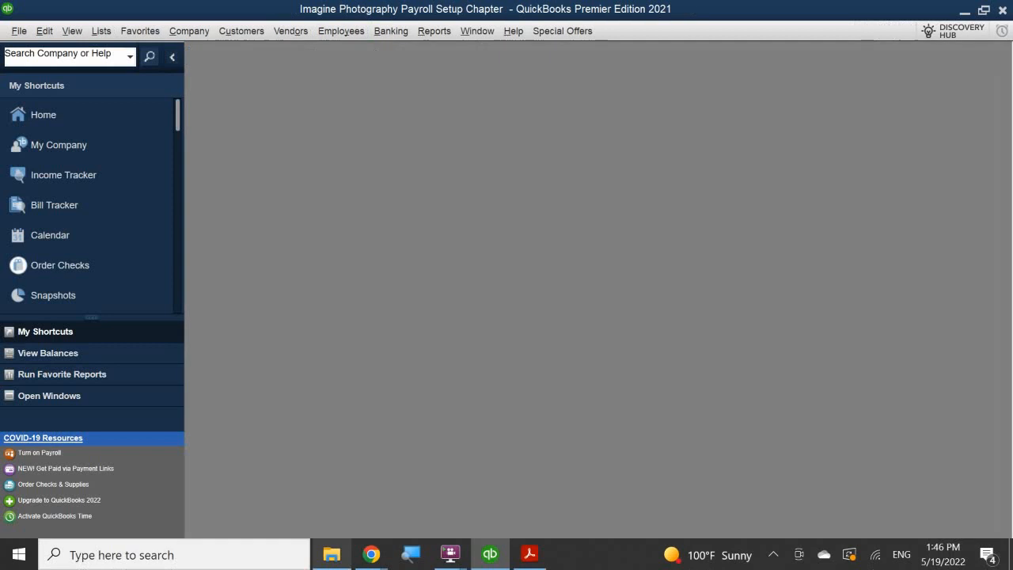
mouse_move(332, 554)
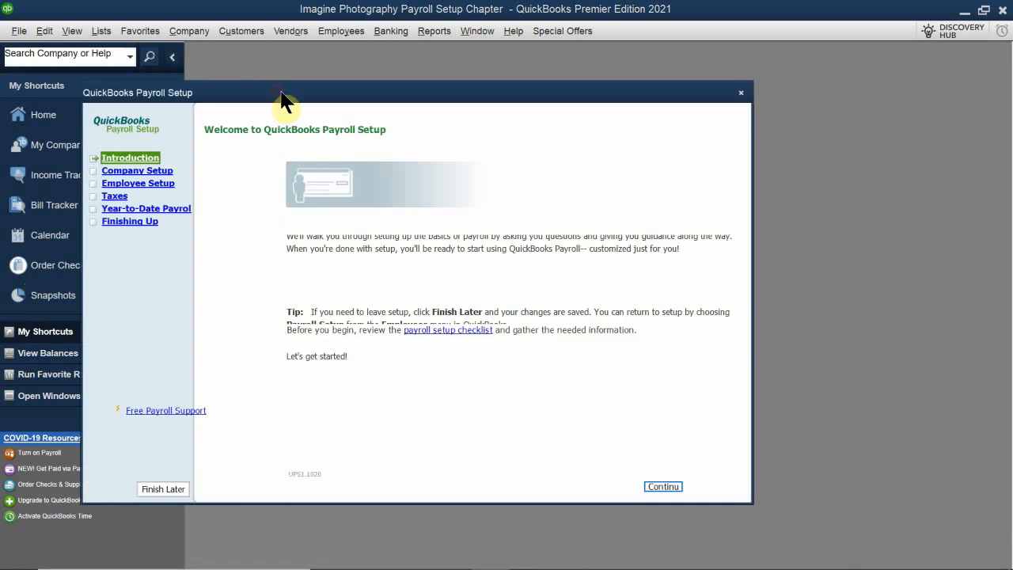
drag(272, 92, 427, 120)
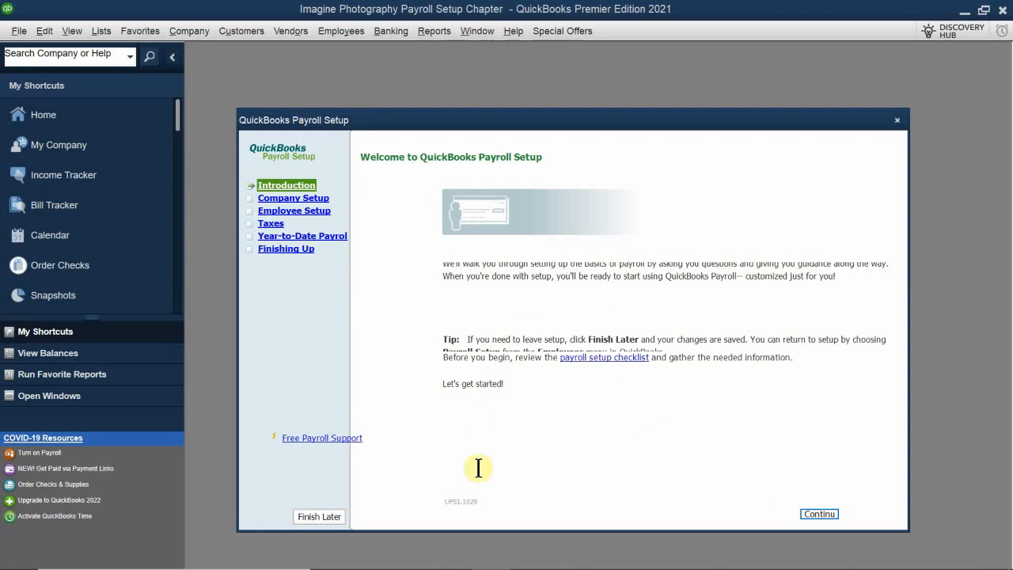
Switch to the Chapter 10 PDF in Acrobat Reader and examine the payroll item types, from earnings items through calculated items based on quantity.
mouse_move(450, 554)
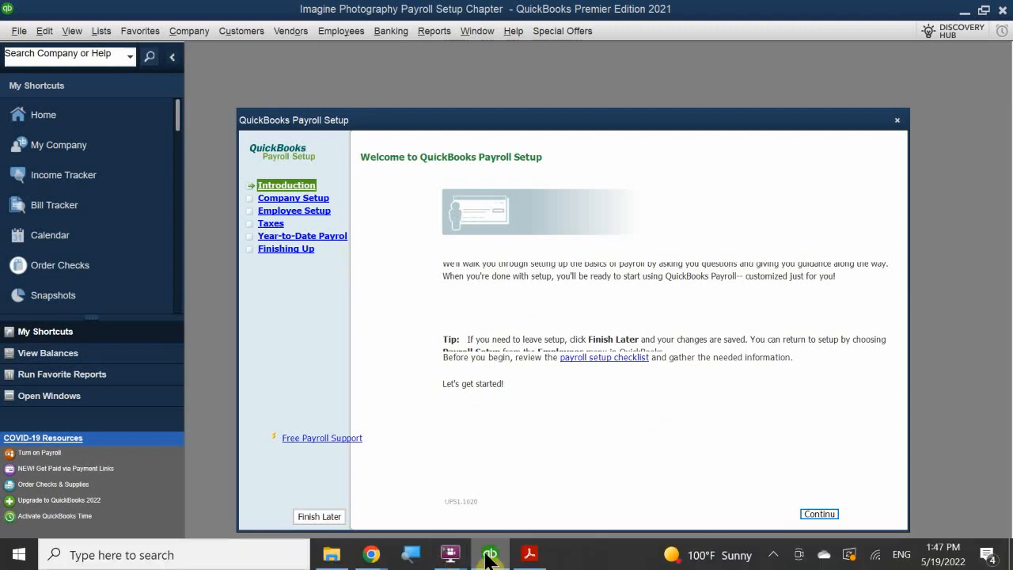
mouse_move(530, 554)
click(520, 511)
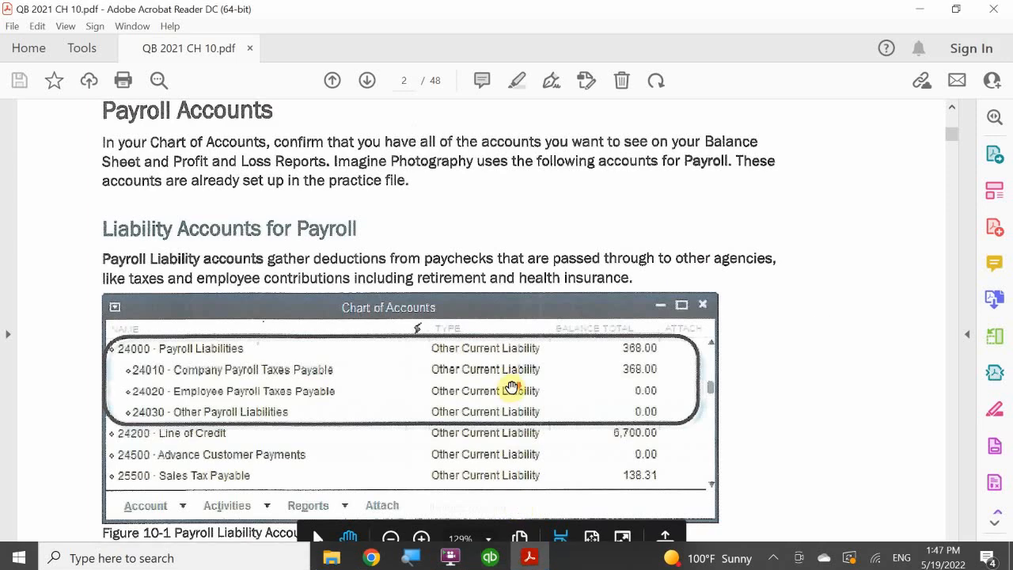
scroll(519, 369, down, 10)
scroll(519, 369, down, 10)
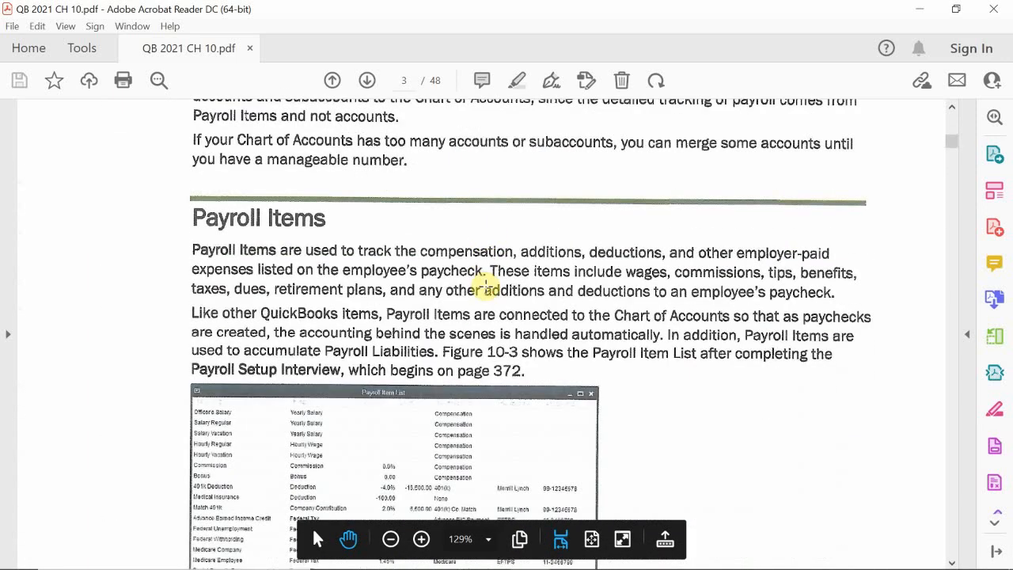
scroll(484, 283, down, 10)
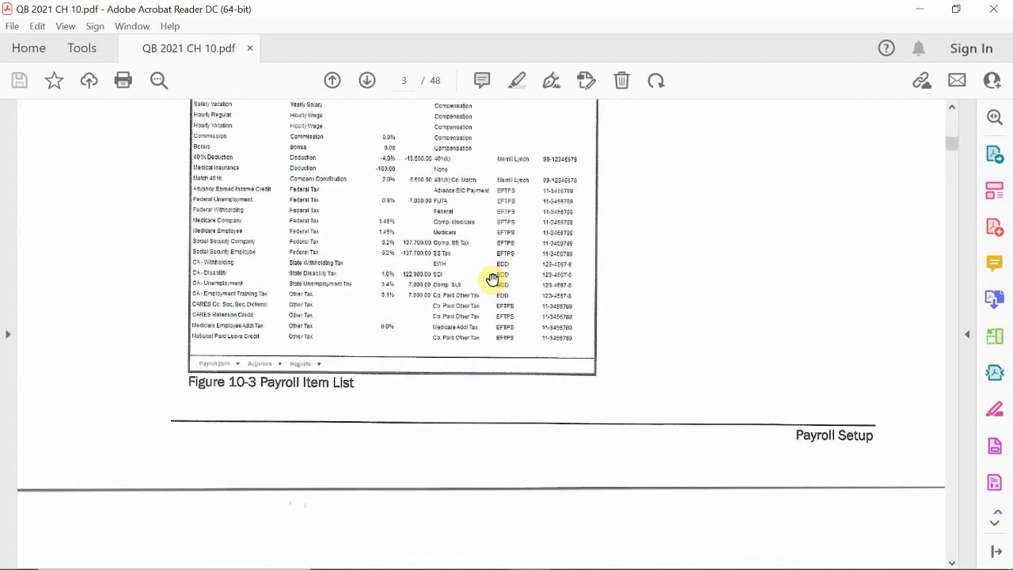
scroll(492, 279, down, 20)
scroll(492, 279, up, 3)
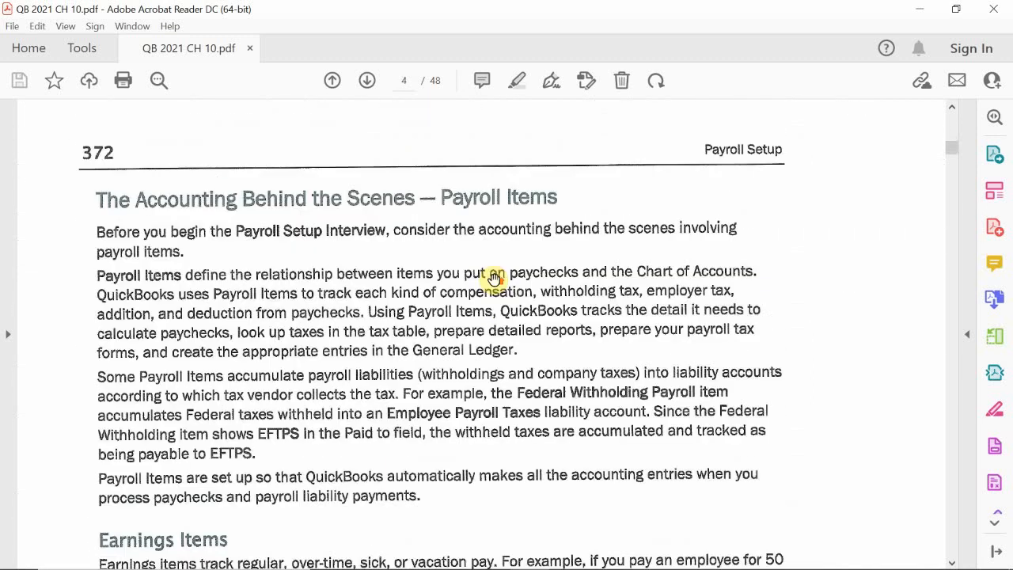
scroll(495, 279, down, 8)
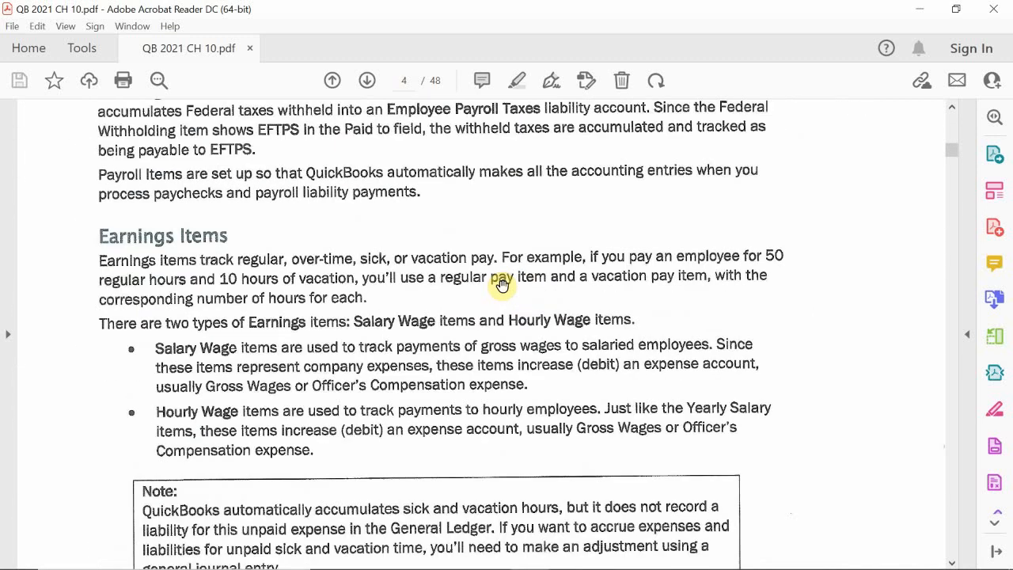
scroll(501, 285, down, 10)
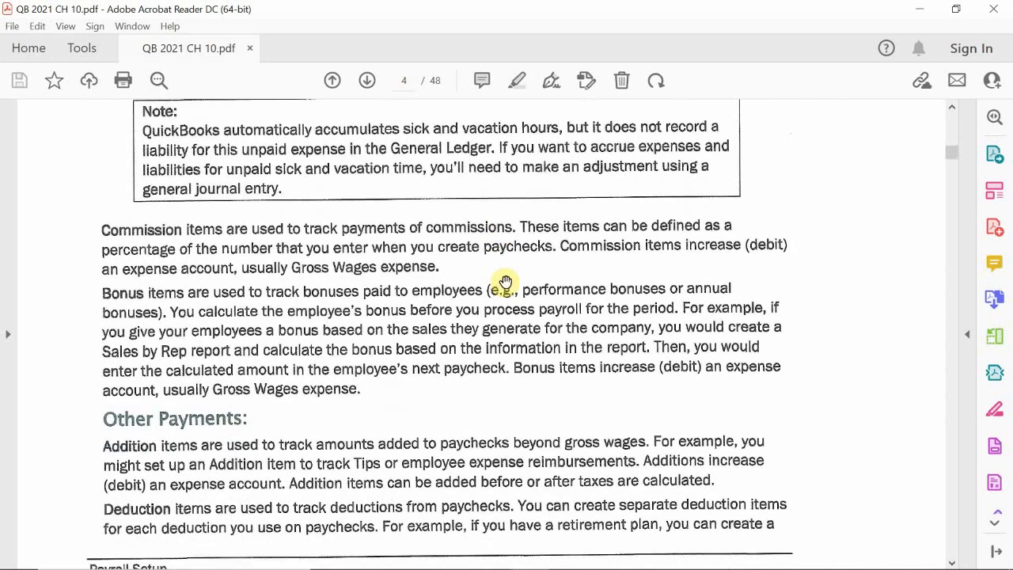
scroll(506, 282, down, 10)
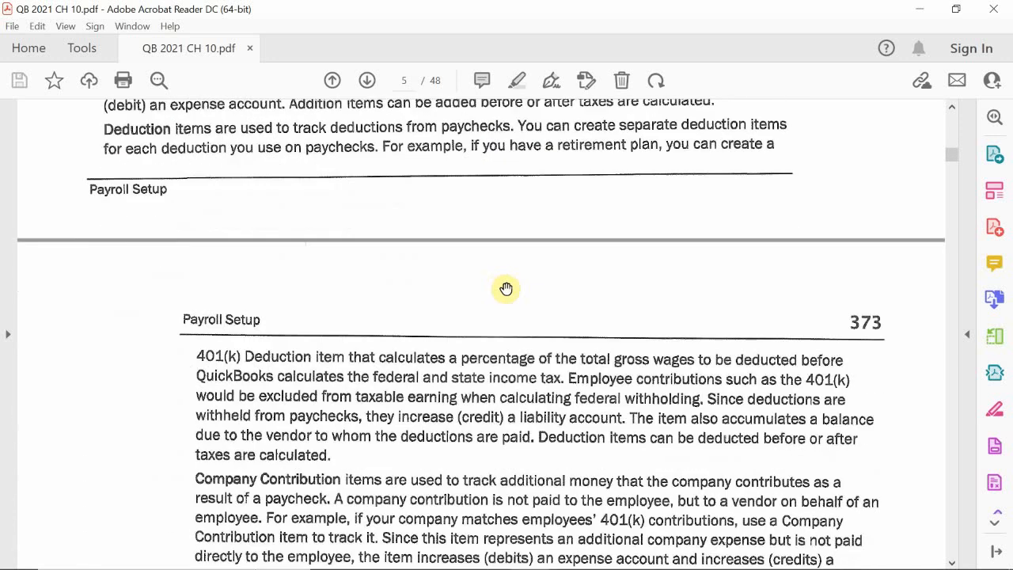
scroll(506, 287, down, 9)
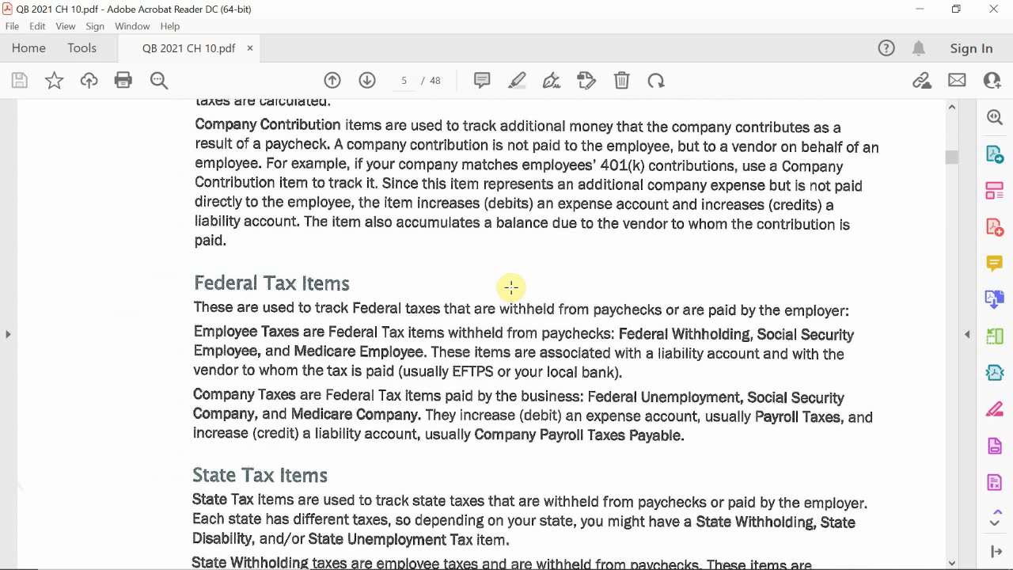
scroll(511, 287, down, 9)
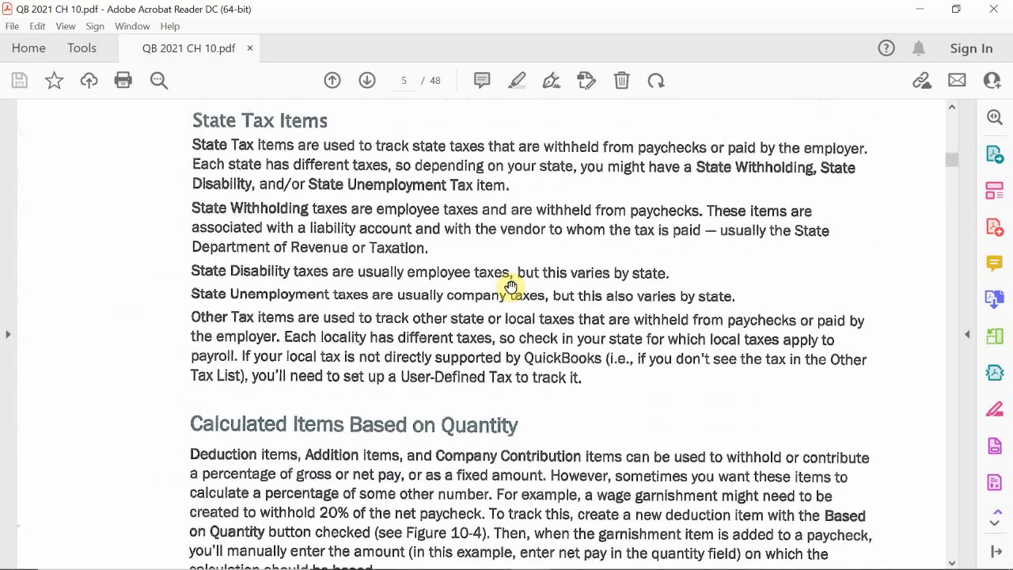
scroll(512, 287, down, 4)
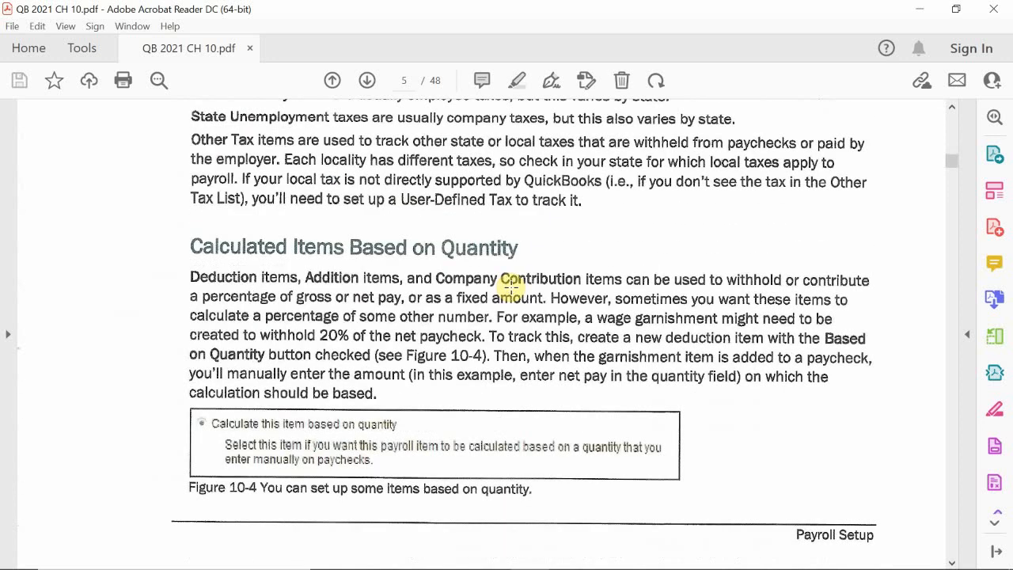
scroll(511, 287, down, 15)
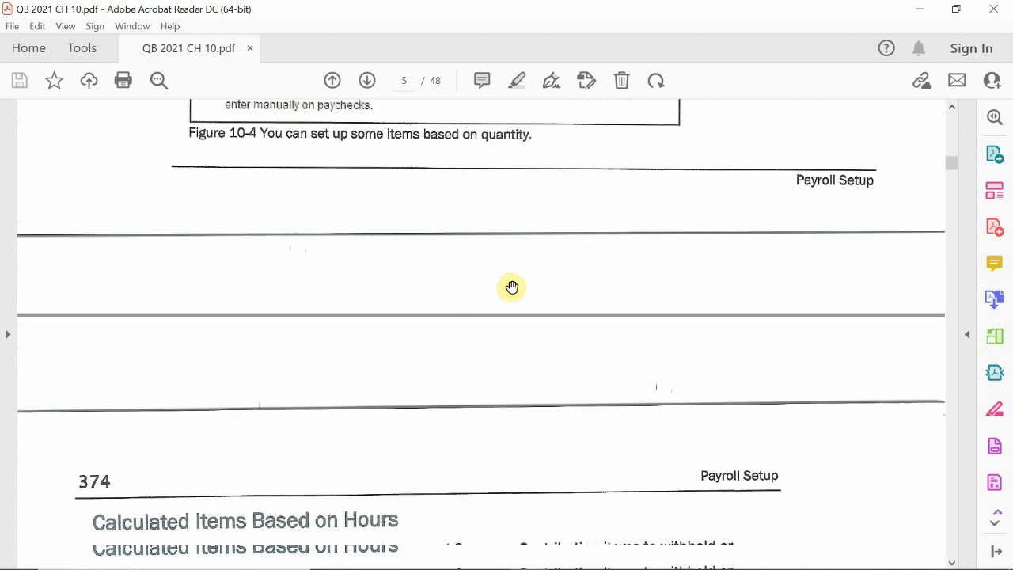
Examine the Payroll Setup Interview section of the chapter, including its computer practice steps and tip.
scroll(512, 287, down, 9)
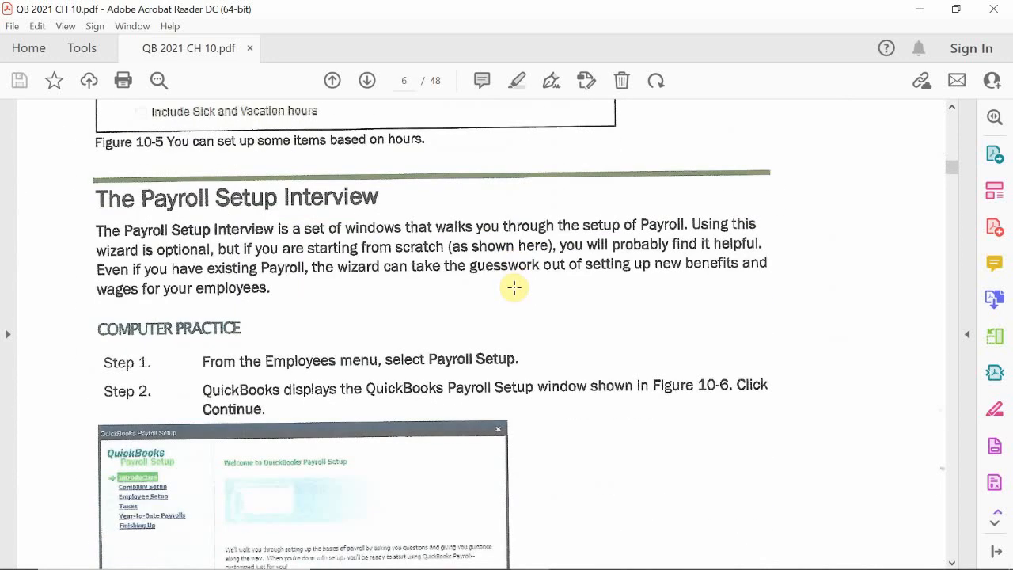
scroll(514, 287, down, 4)
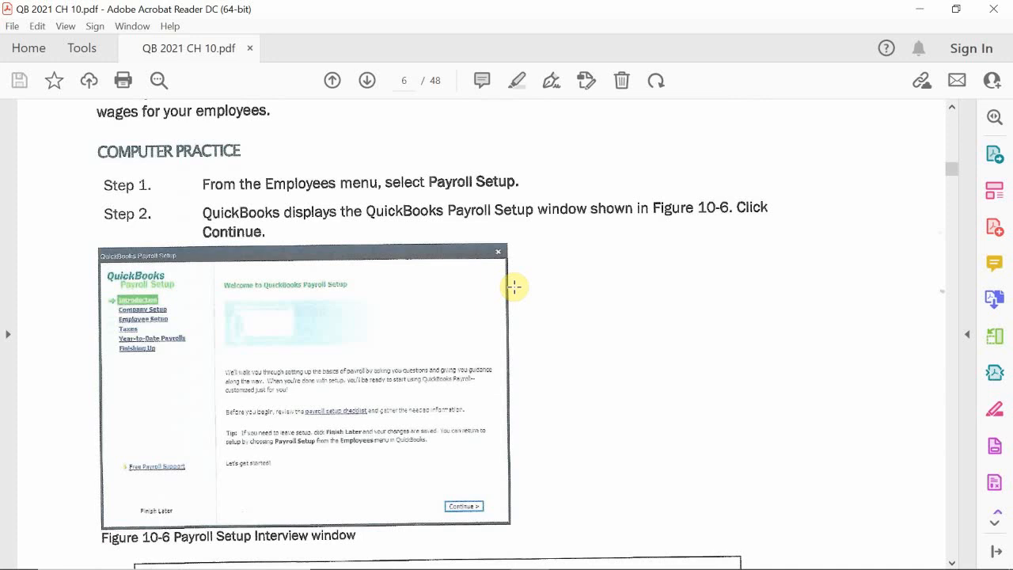
scroll(278, 312, down, 5)
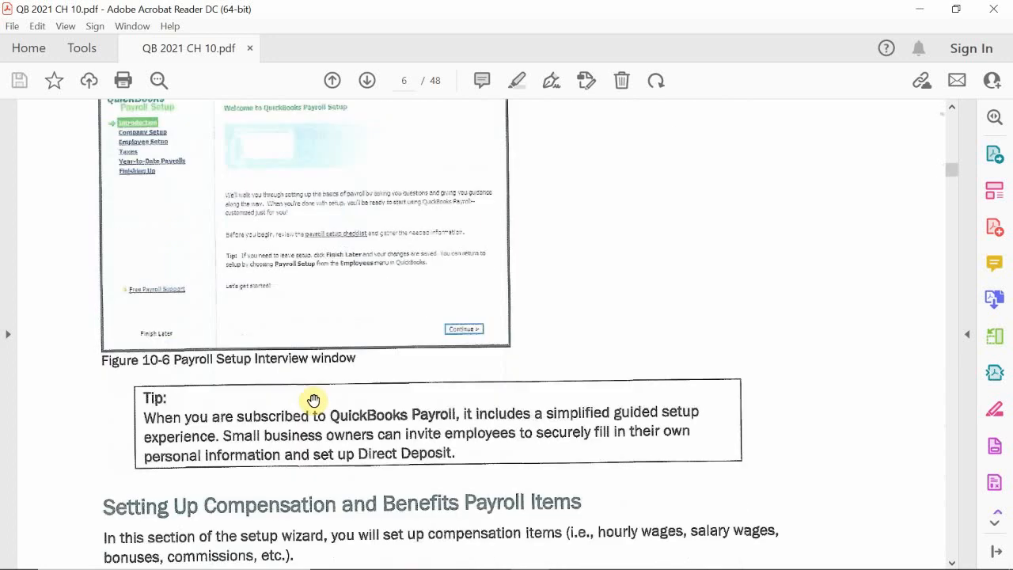
scroll(313, 400, down, 1)
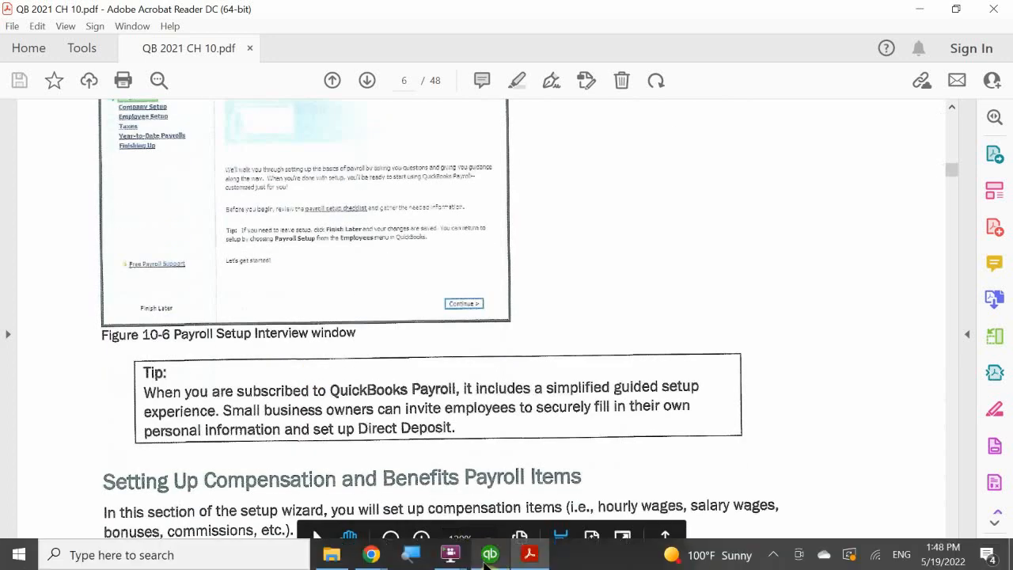
Return to QuickBooks and advance the payroll setup past the Introduction and Company Setup pages to the Compensation list.
click(490, 555)
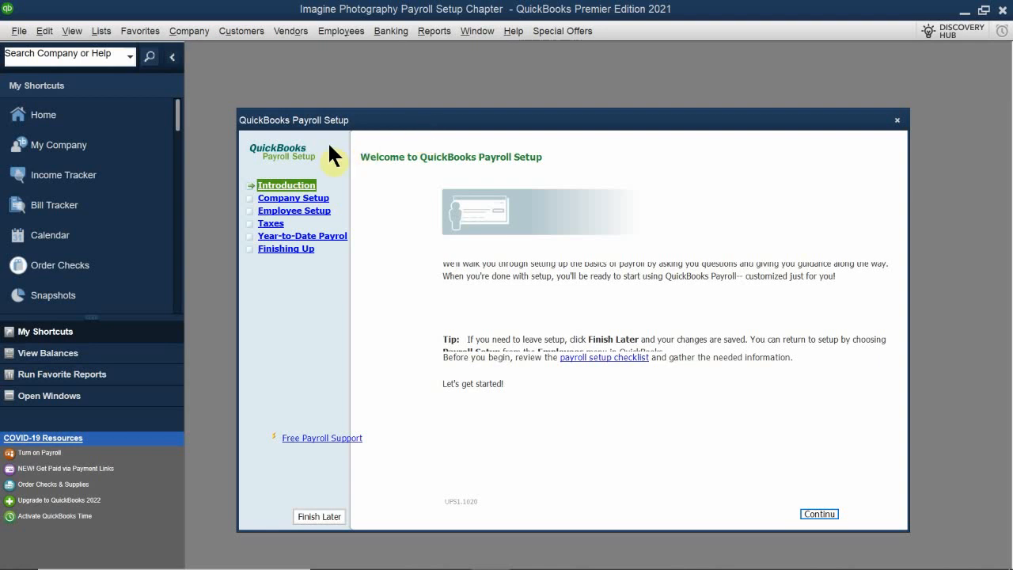
mouse_move(385, 123)
mouse_down()
mouse_move(385, 108)
mouse_move(365, 111)
mouse_move(378, 102)
mouse_move(374, 119)
mouse_up()
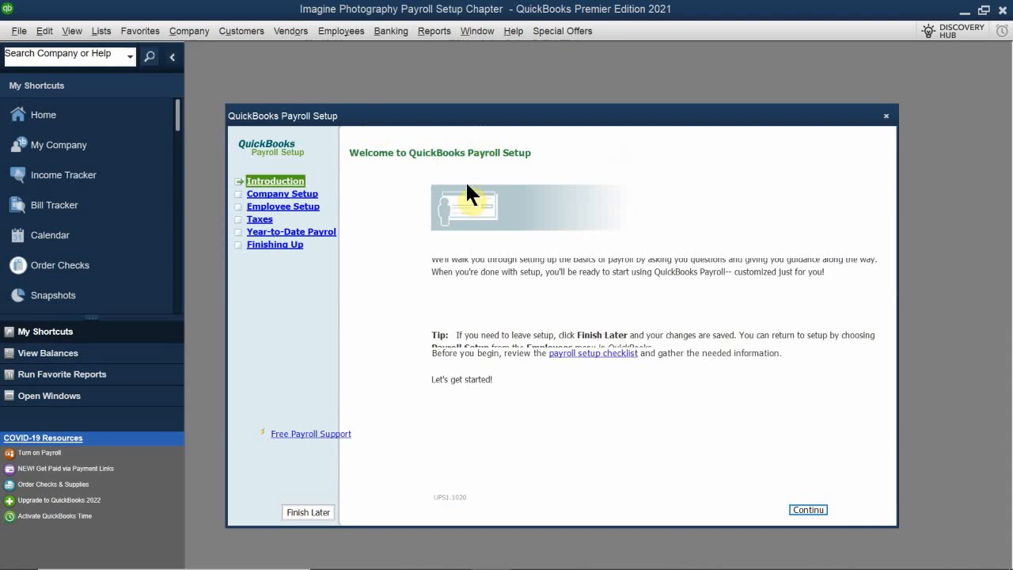
click(806, 510)
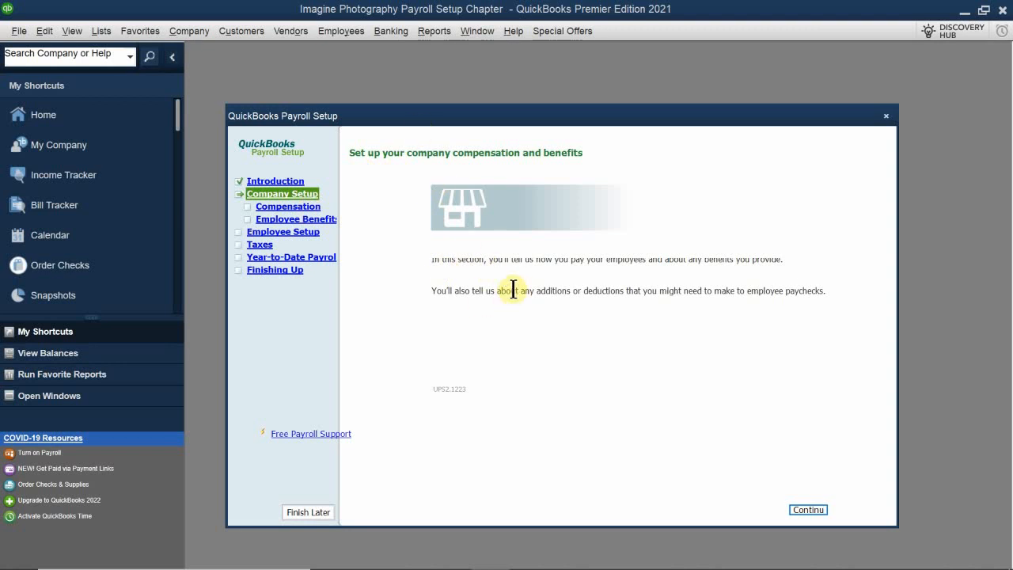
click(814, 508)
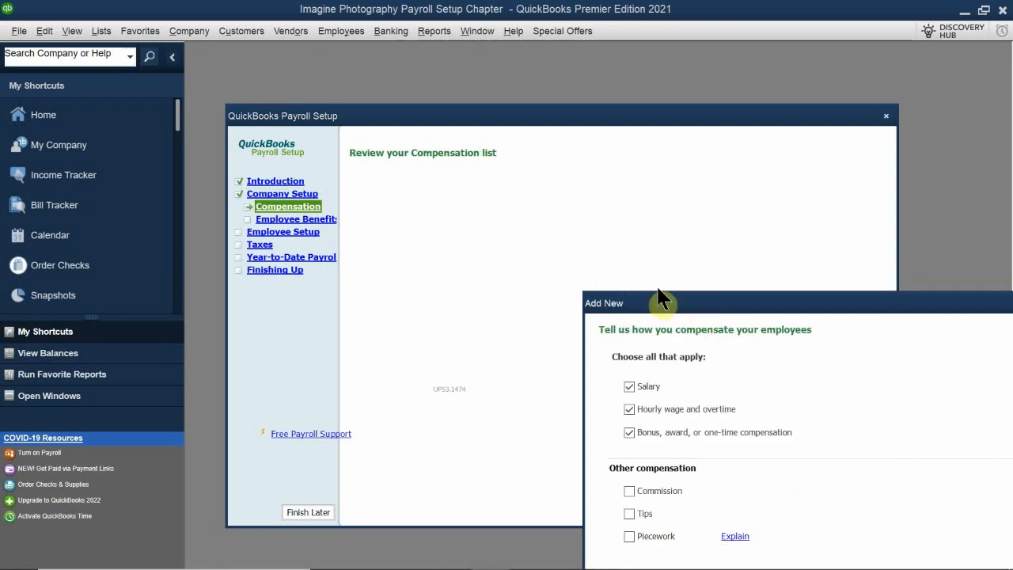
Add compensation items for Salary, Hourly wage and overtime, and Bonus, award, or one-time compensation, leaving Commission, Tips and Piecework unselected.
drag(660, 301, 451, 188)
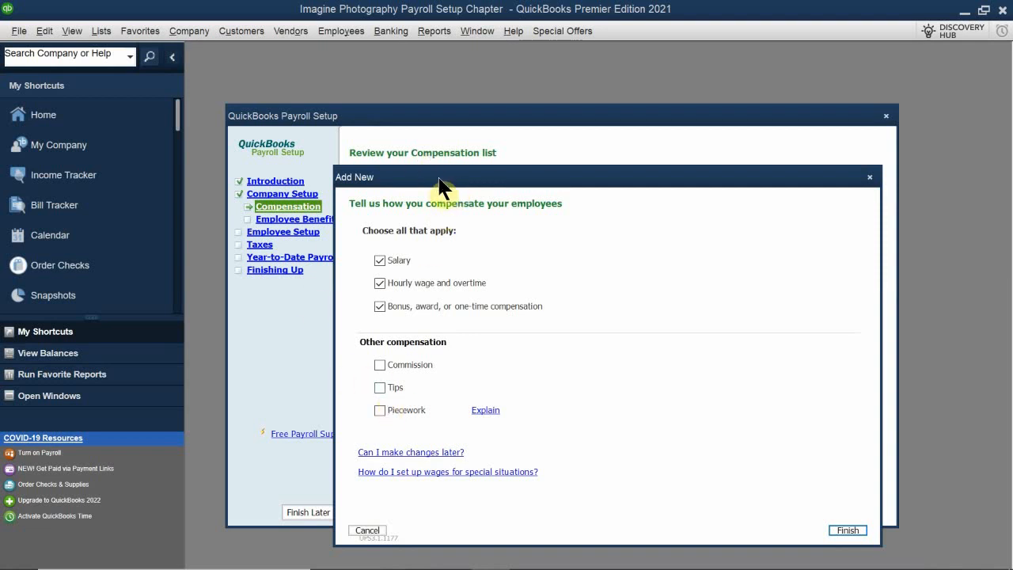
drag(440, 182, 389, 169)
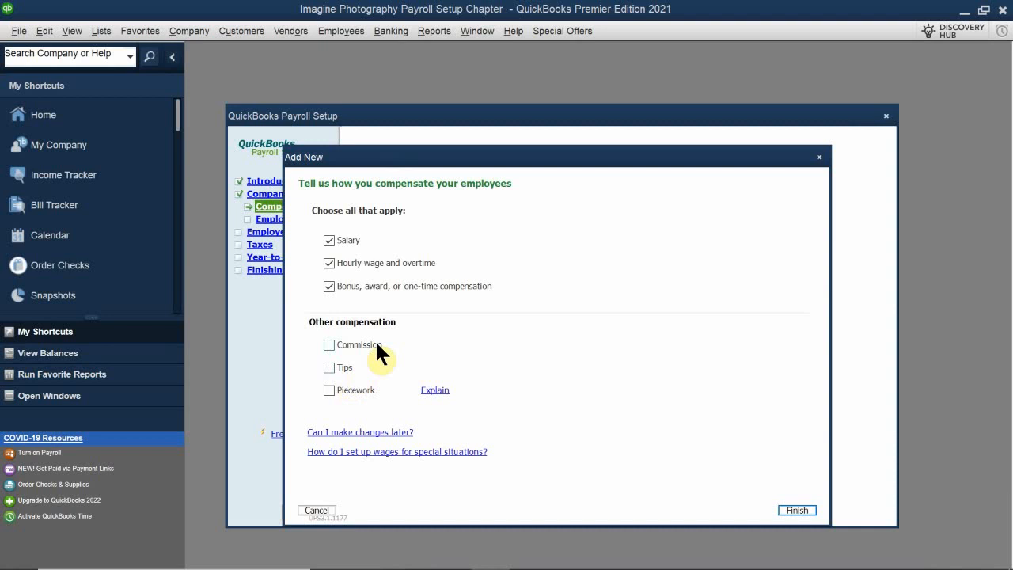
click(329, 345)
click(330, 344)
drag(585, 156, 576, 91)
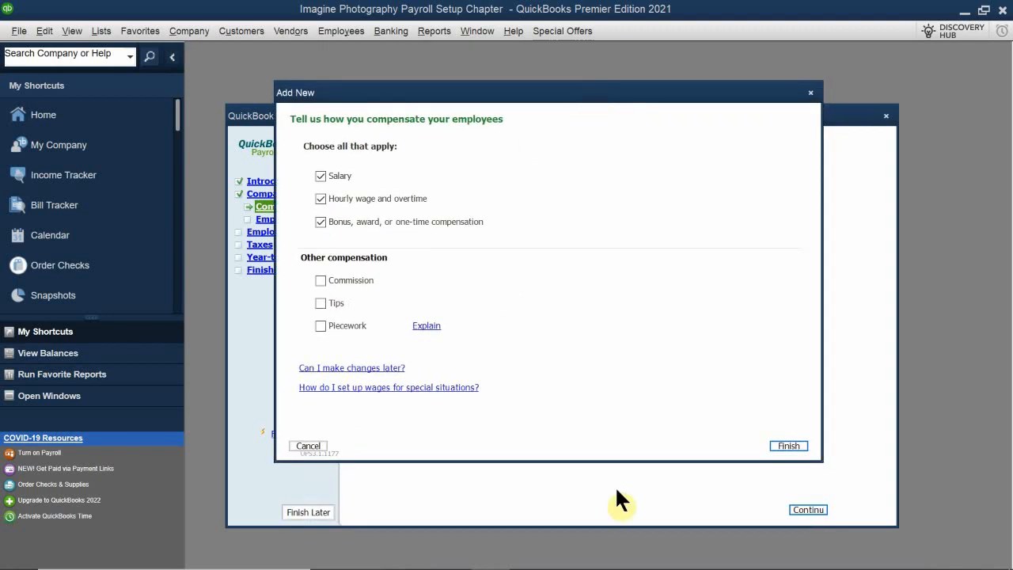
click(781, 446)
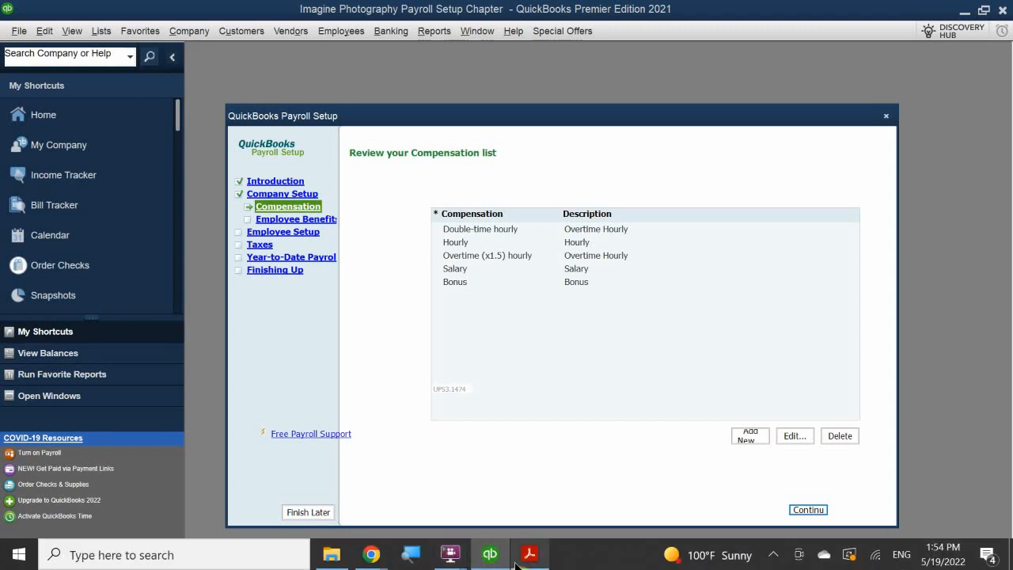
Delete the Double-time hourly payroll item from the Compensation list.
mouse_move(515, 563)
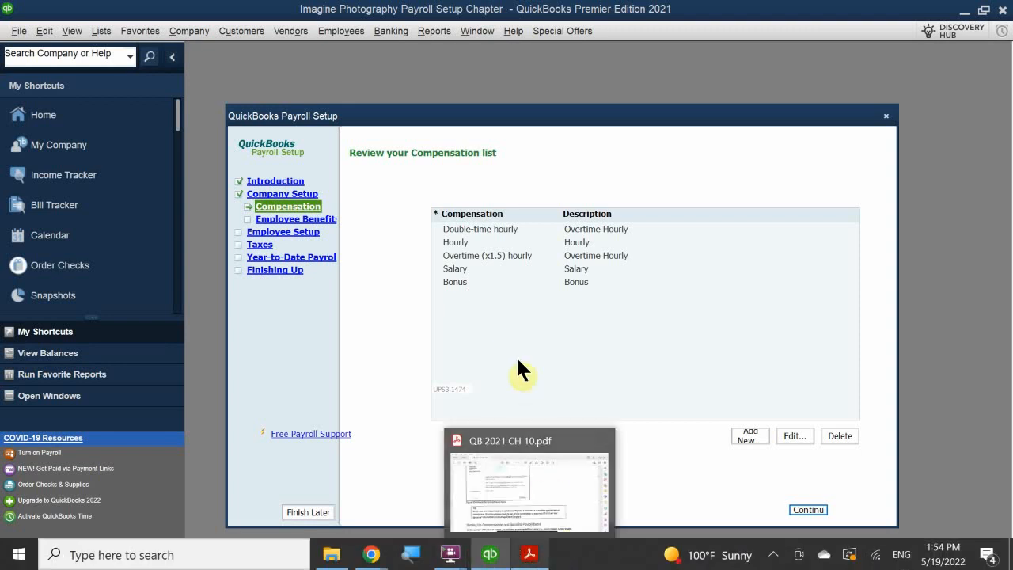
click(477, 229)
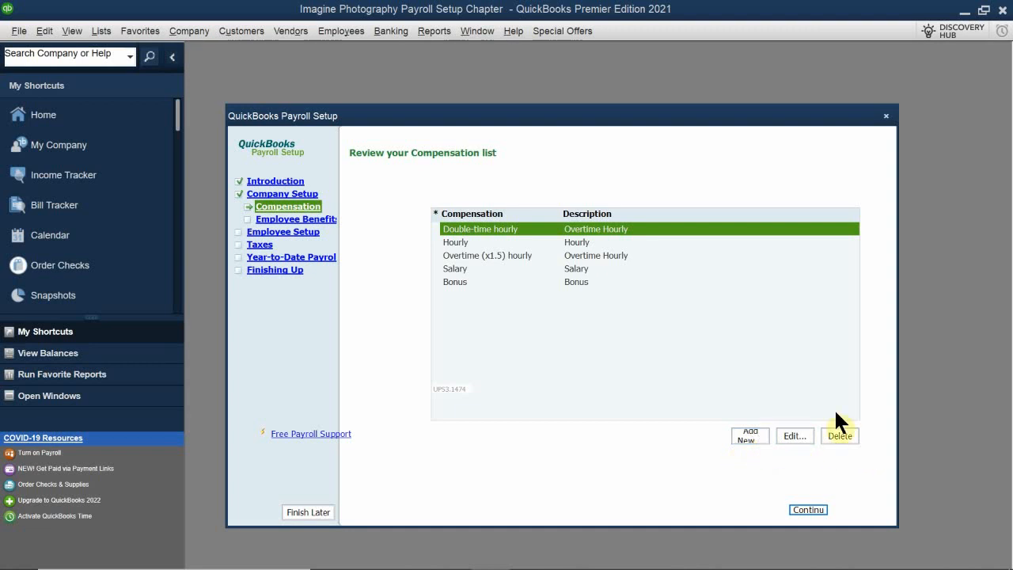
click(461, 266)
click(475, 231)
click(840, 436)
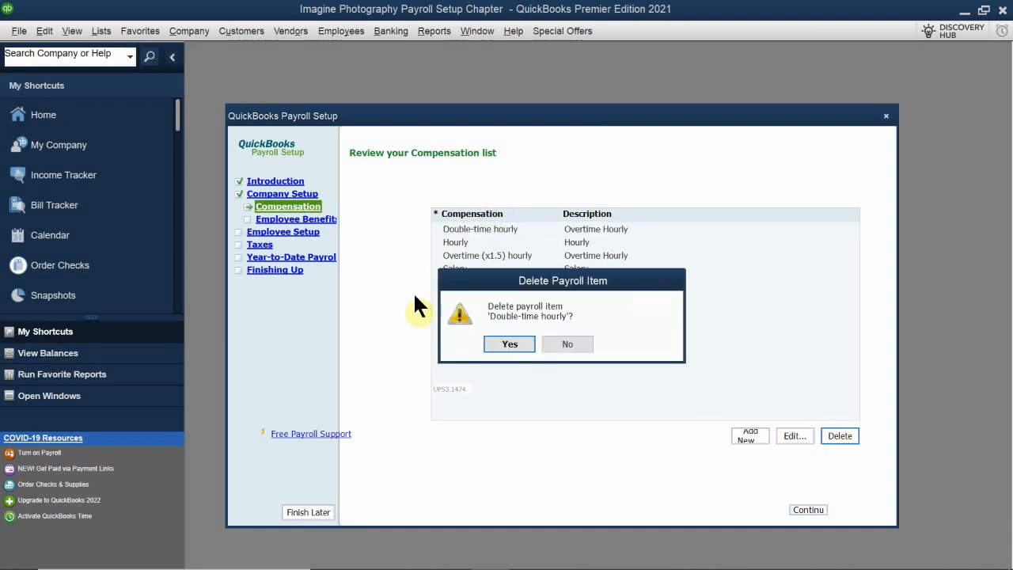
click(496, 347)
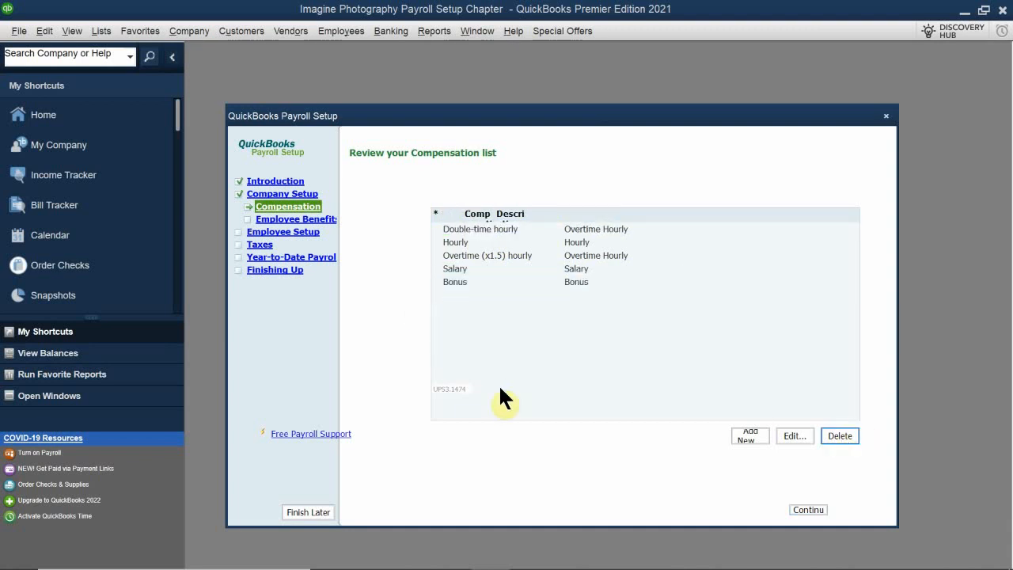
Delete the Overtime (x1.5) hourly payroll item from the Compensation list.
click(474, 241)
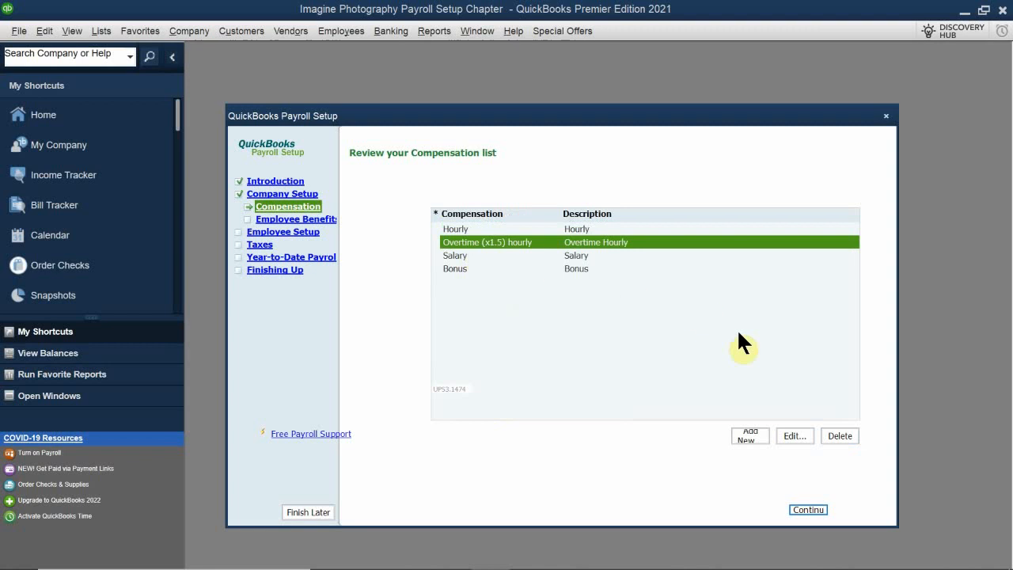
click(841, 435)
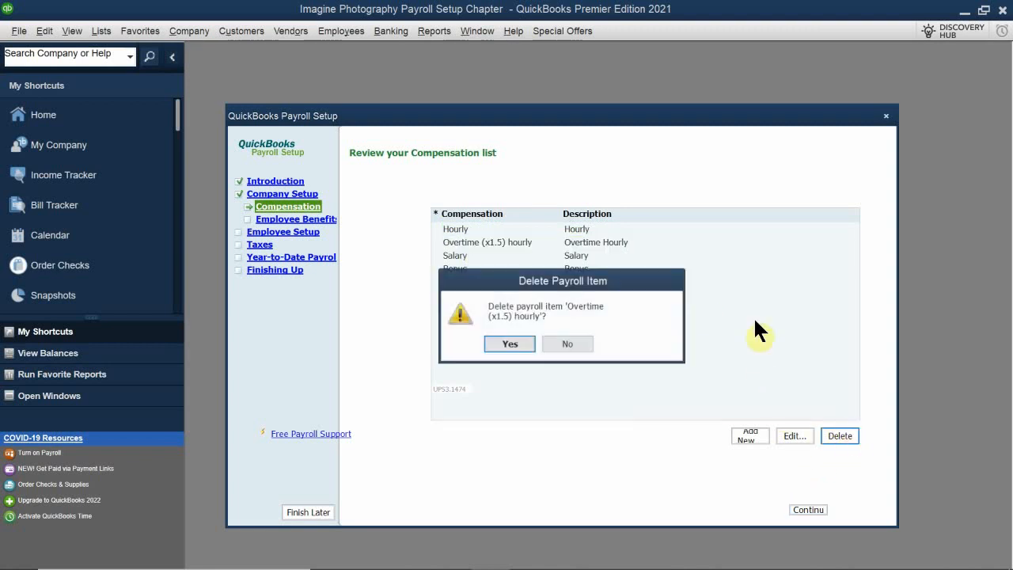
click(508, 344)
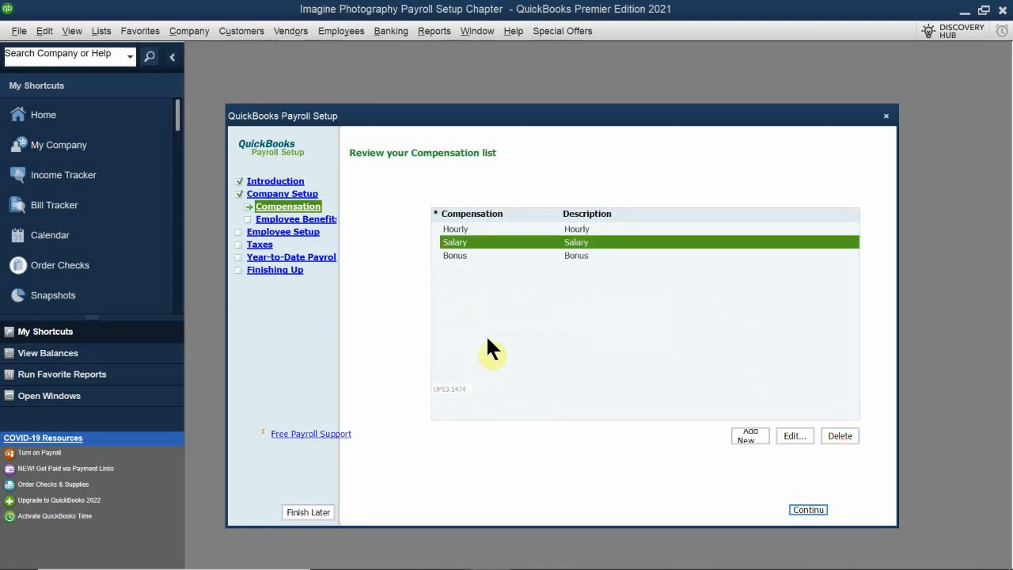
click(479, 258)
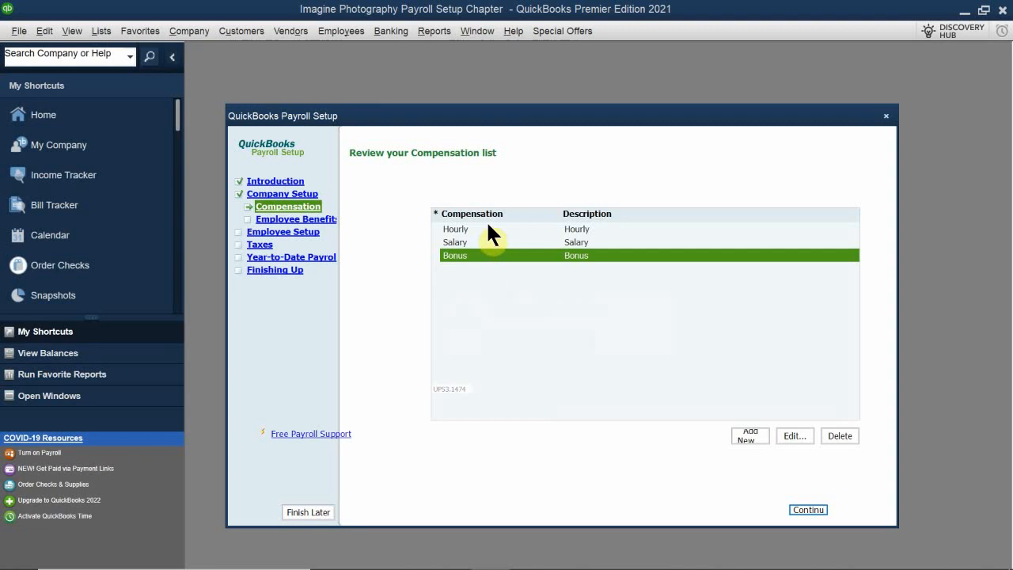
click(472, 231)
click(487, 244)
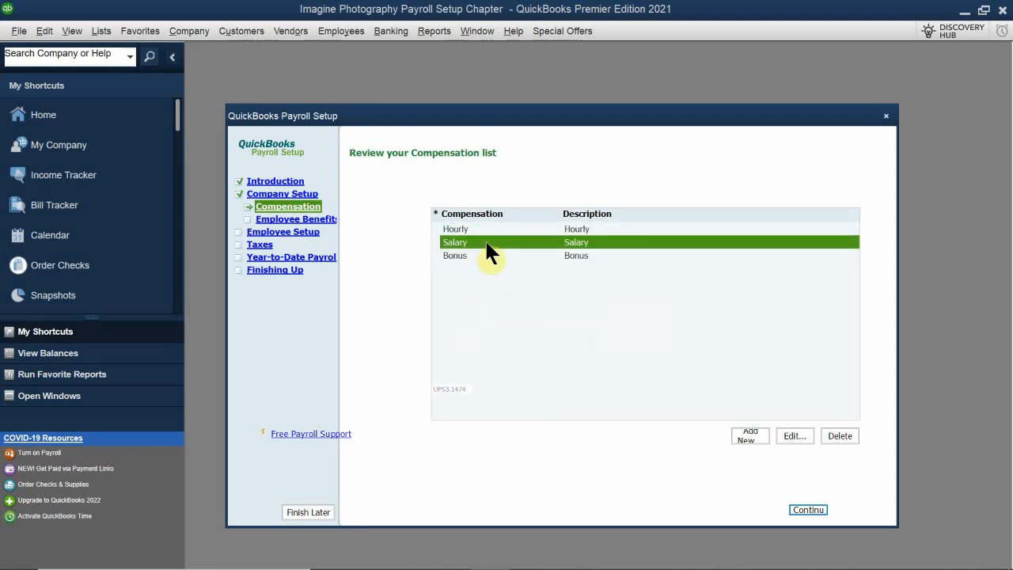
click(498, 256)
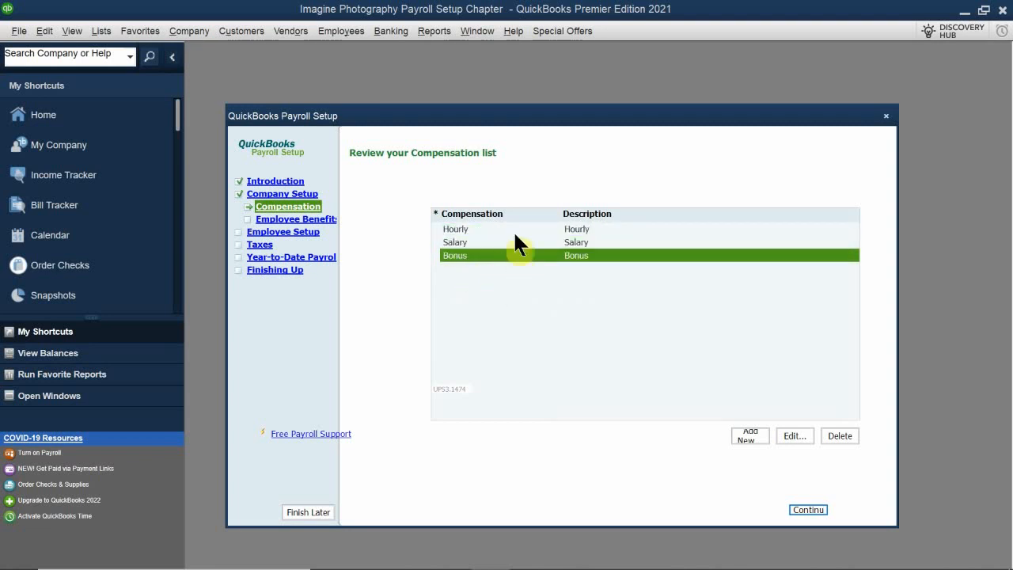
Rename the Hourly compensation item to Hourly Regular on paychecks and assign it to the Payroll Expenses:Gross Wages account.
click(472, 229)
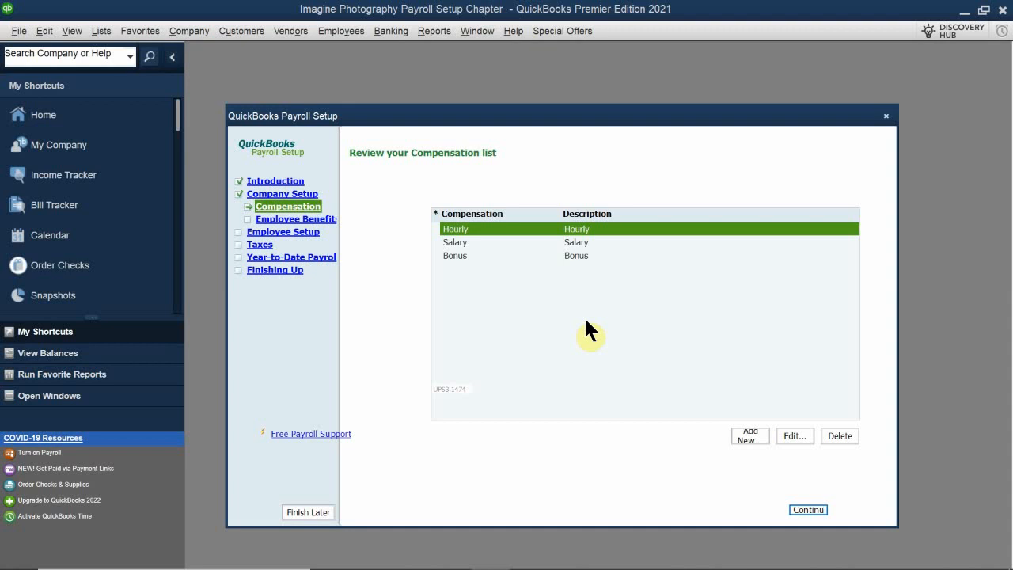
click(793, 436)
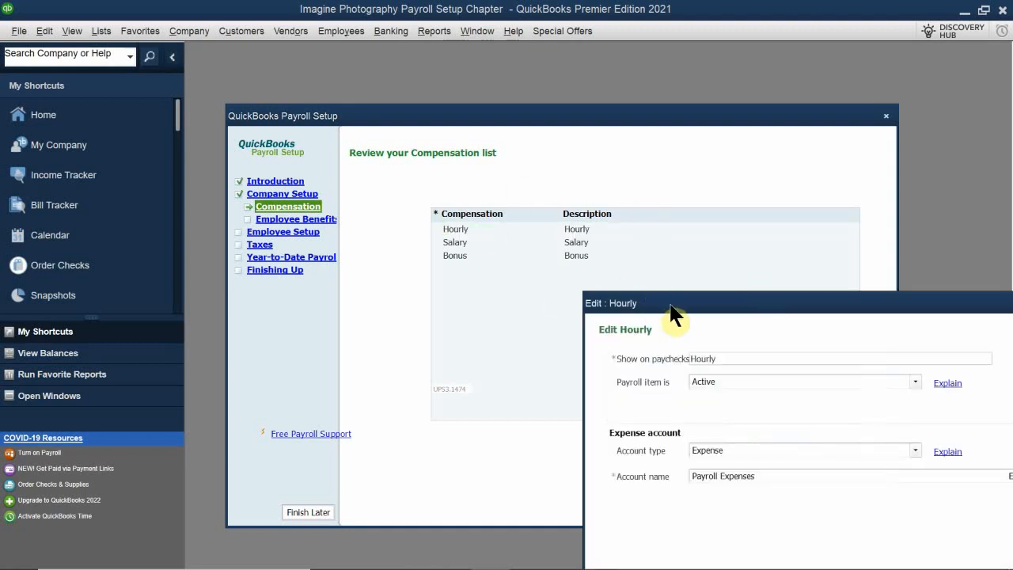
drag(673, 305, 398, 229)
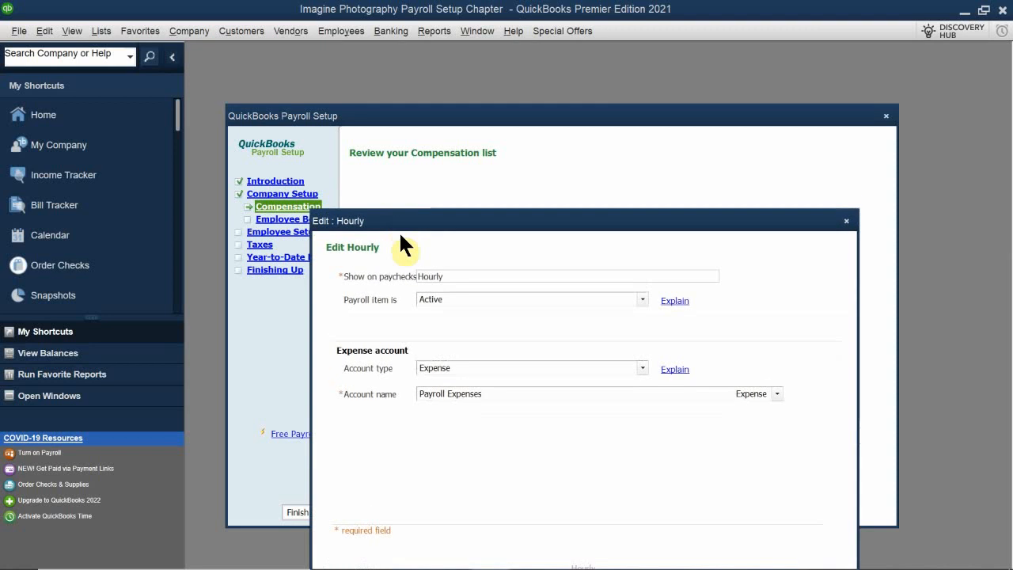
click(454, 273)
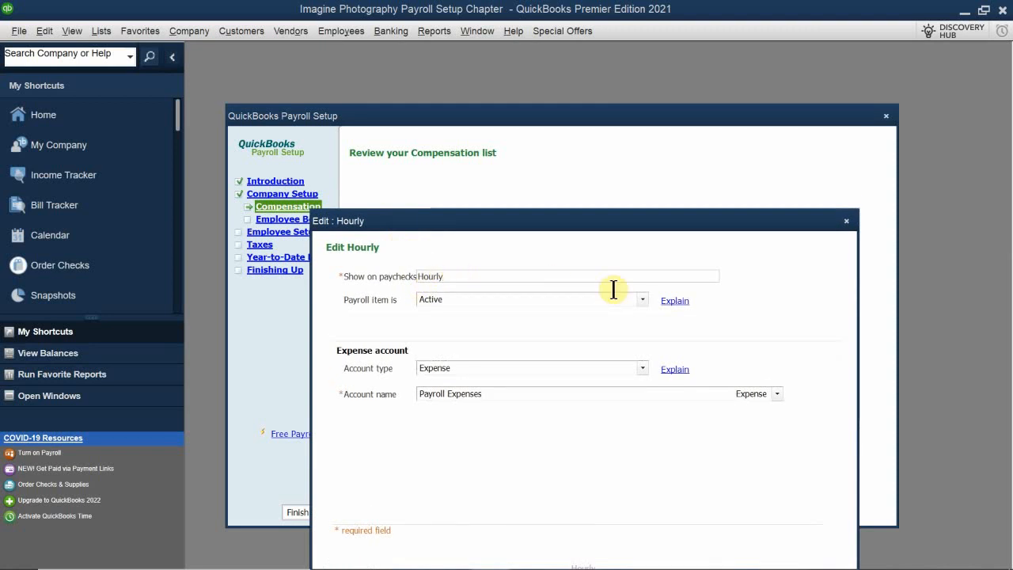
text(Regul)
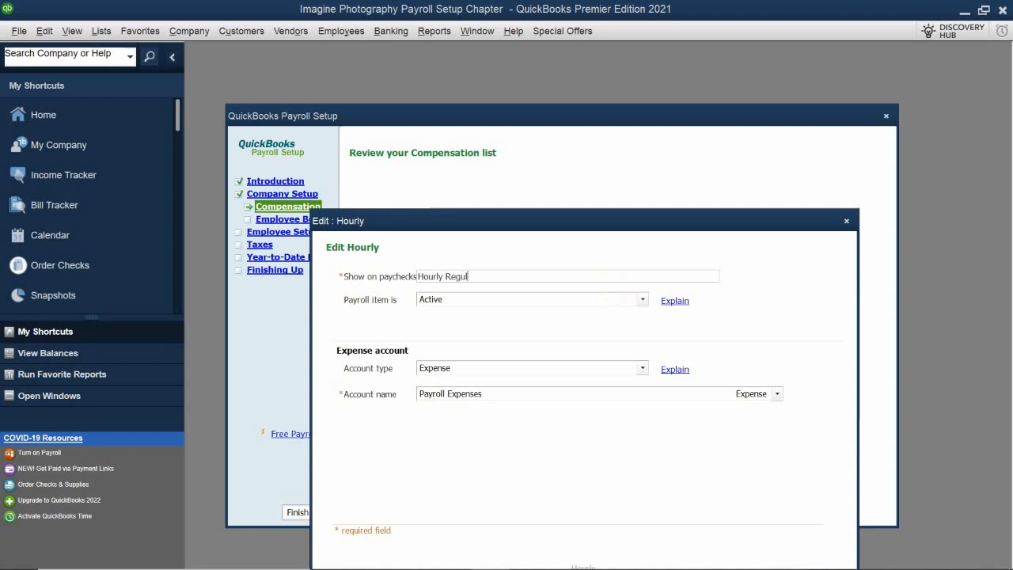
text(ar)
click(470, 394)
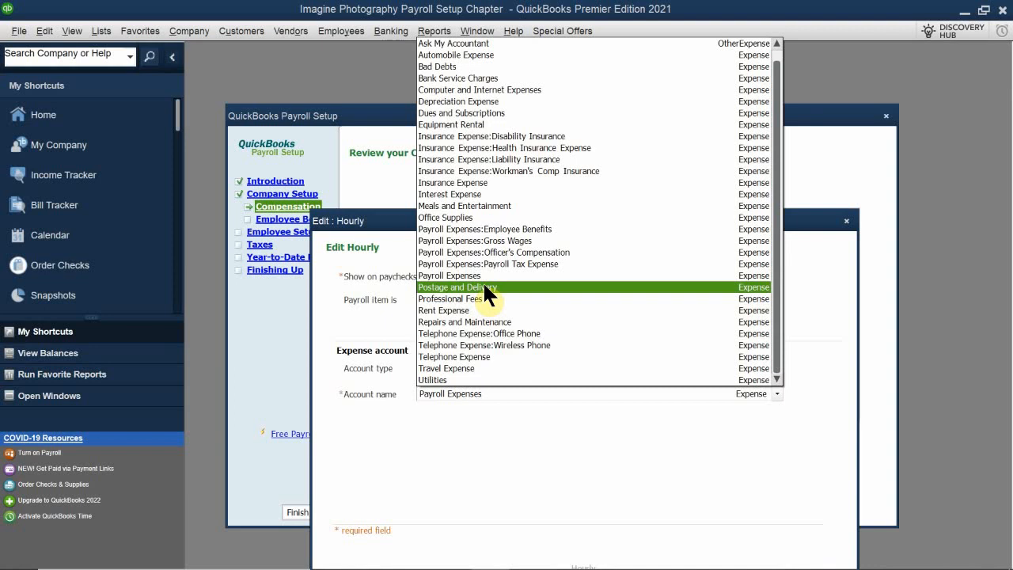
click(515, 241)
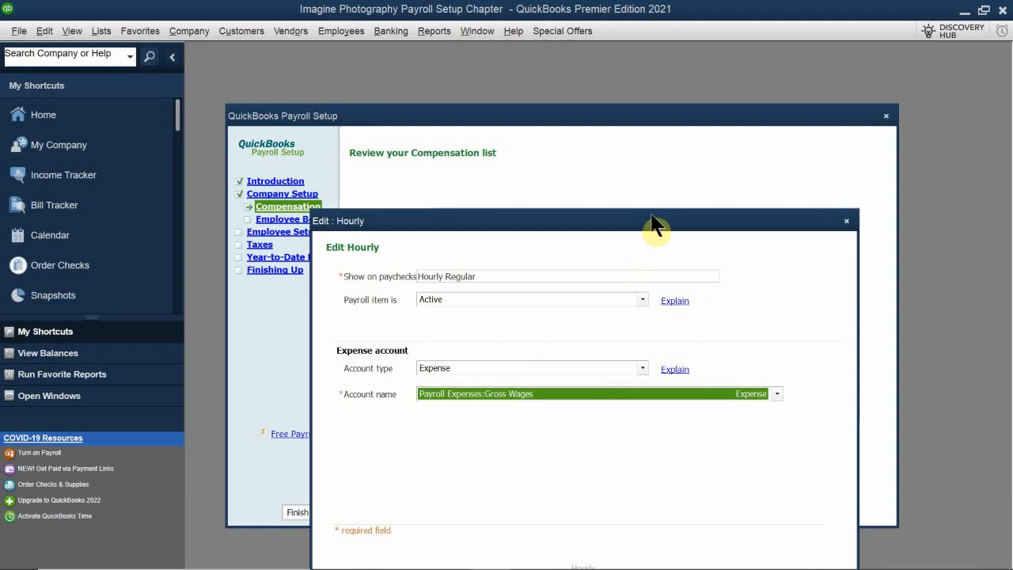
drag(654, 226, 647, 133)
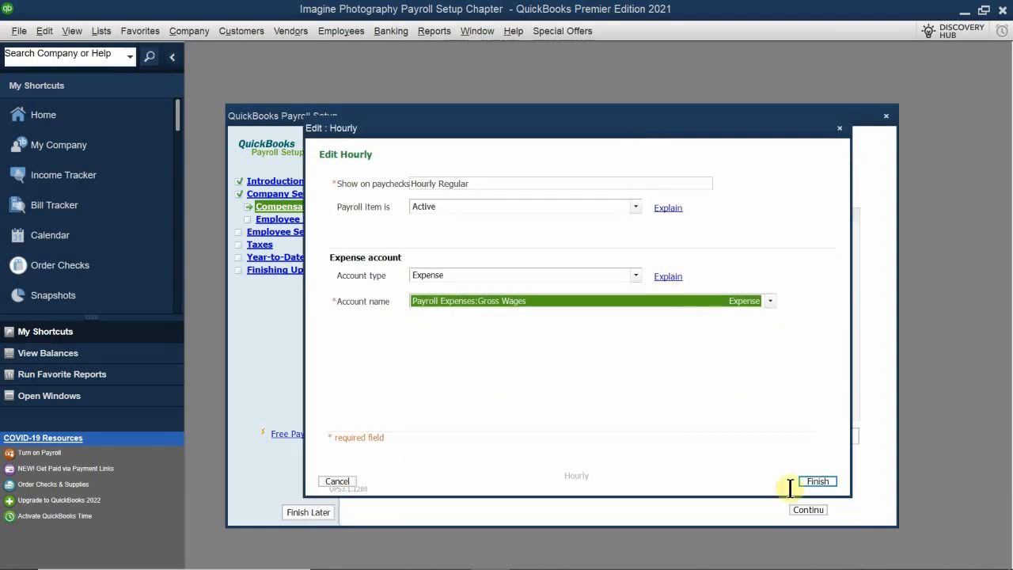
click(815, 481)
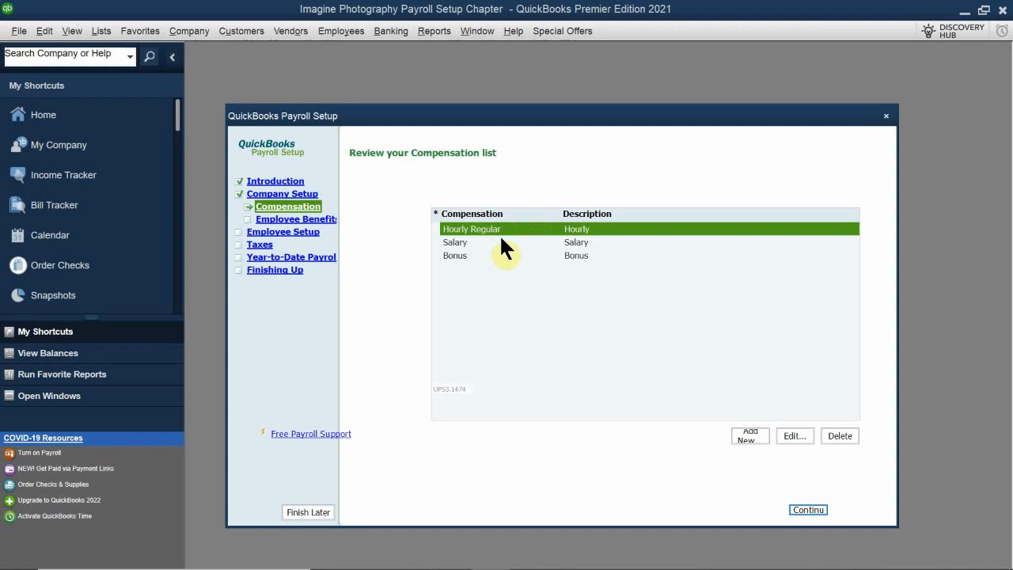
Rename the Salary compensation item to Salary Regular on paychecks and assign it to the Payroll Expenses:Gross Wages account.
click(499, 239)
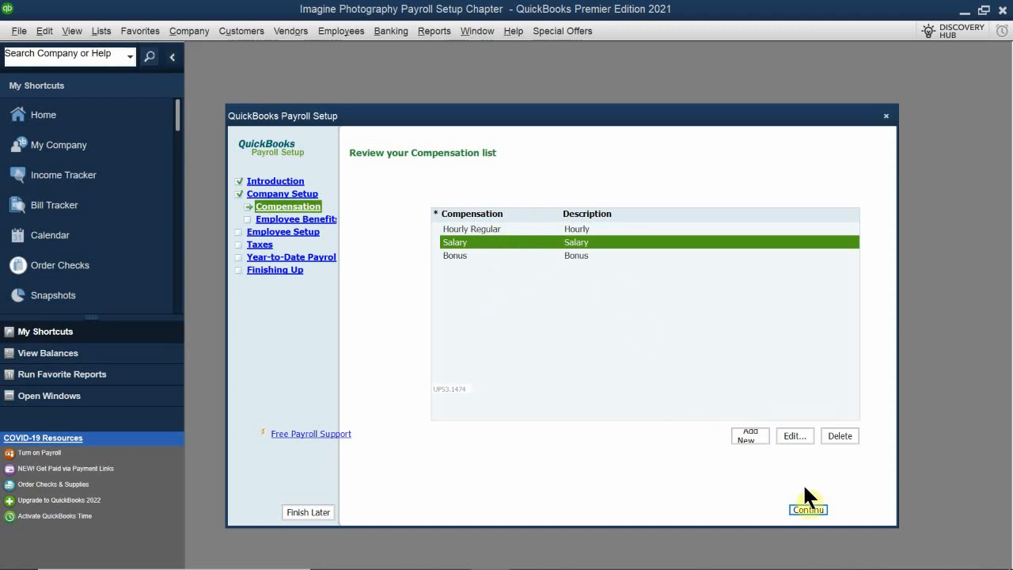
click(794, 435)
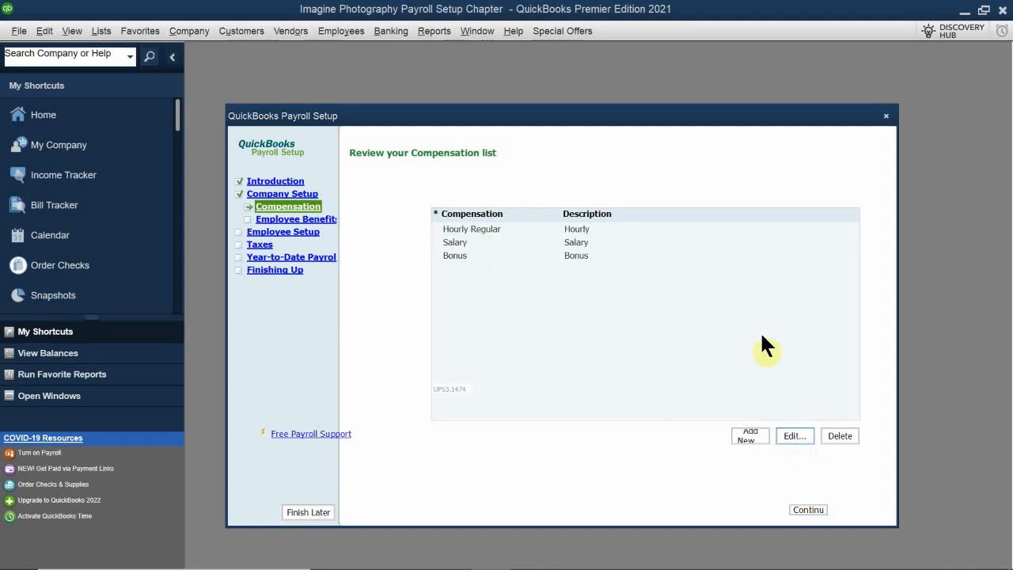
drag(658, 311, 364, 239)
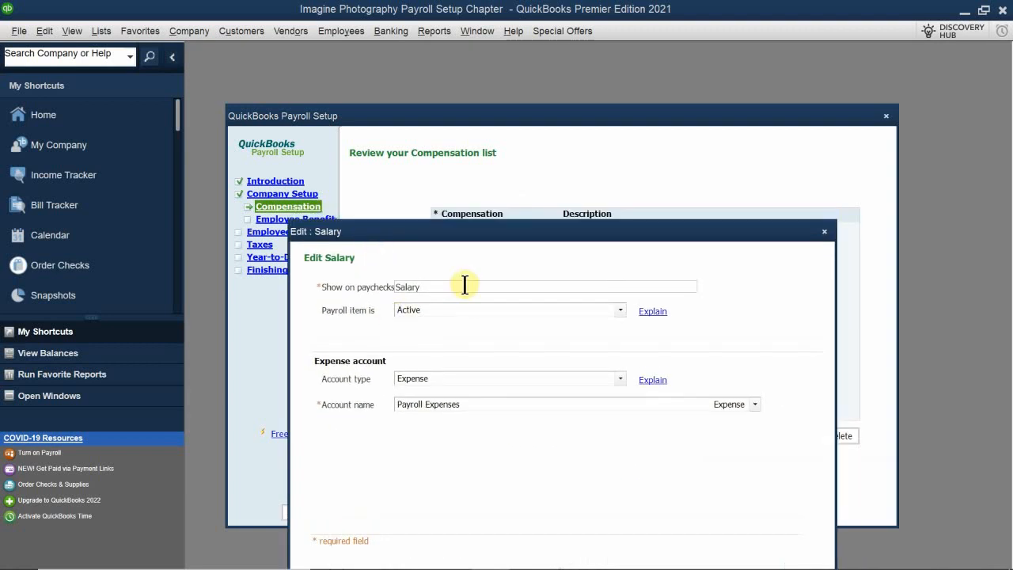
text(Reguk)
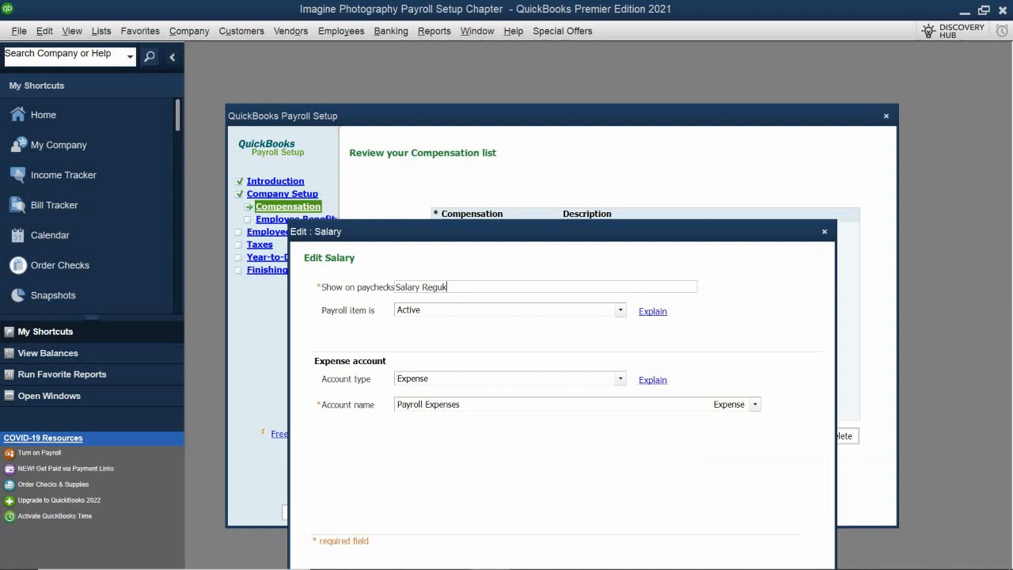
key(BackSpace)
text(lar)
click(440, 402)
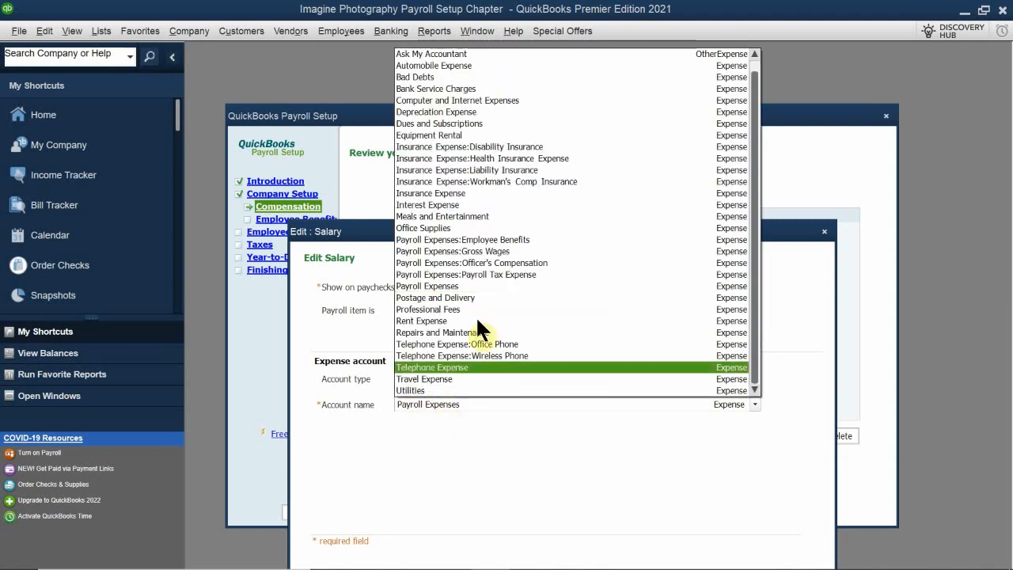
click(529, 251)
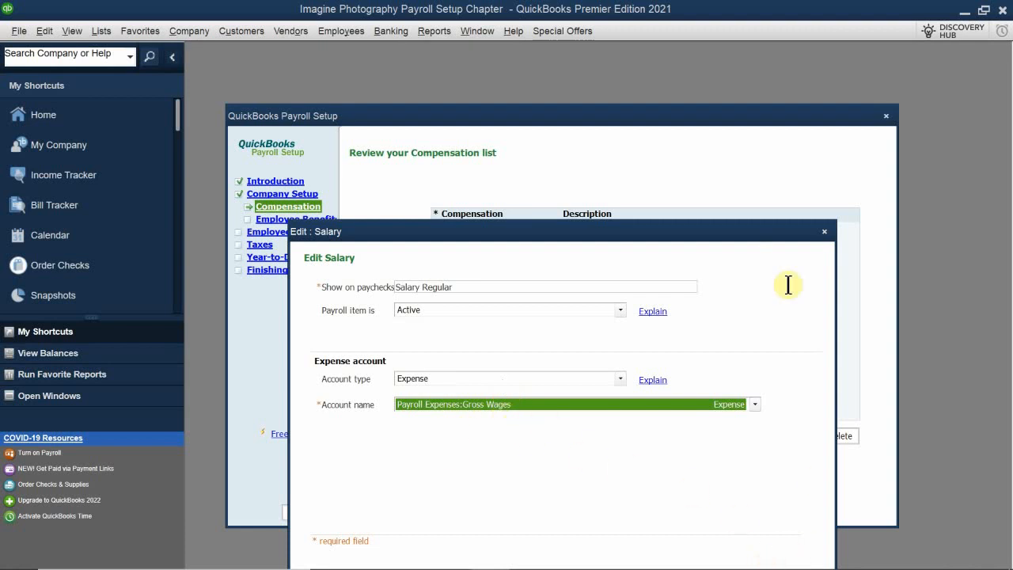
drag(594, 234, 625, 156)
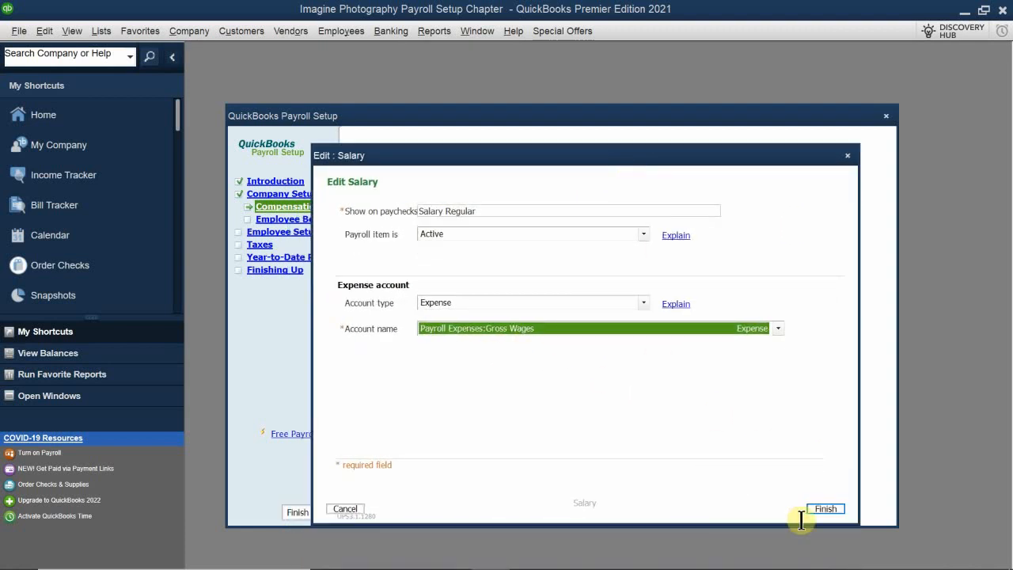
click(826, 509)
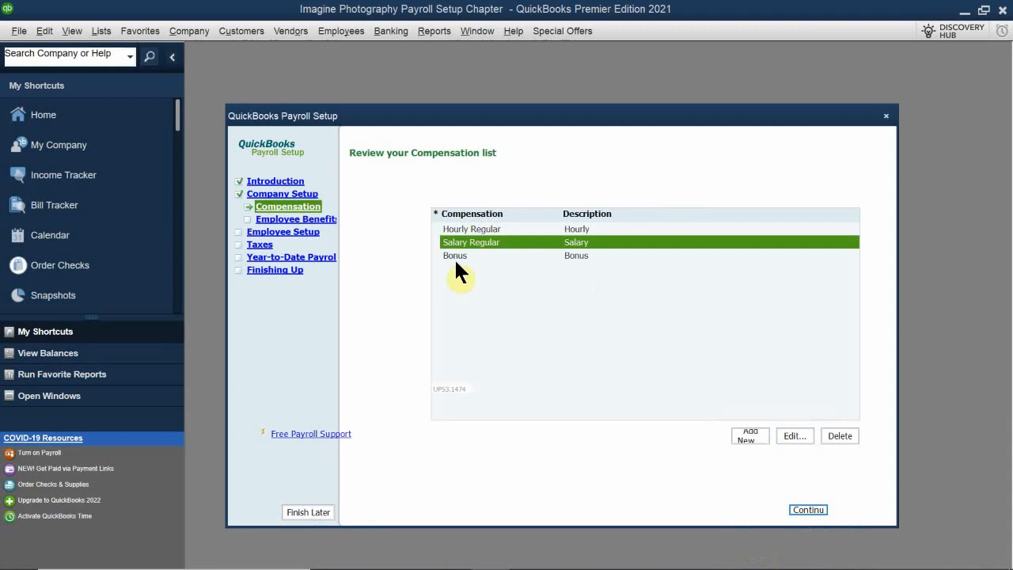
Set the Bonus compensation item's expense account to Payroll Expenses:Gross Wages, keeping its paycheck name.
click(479, 256)
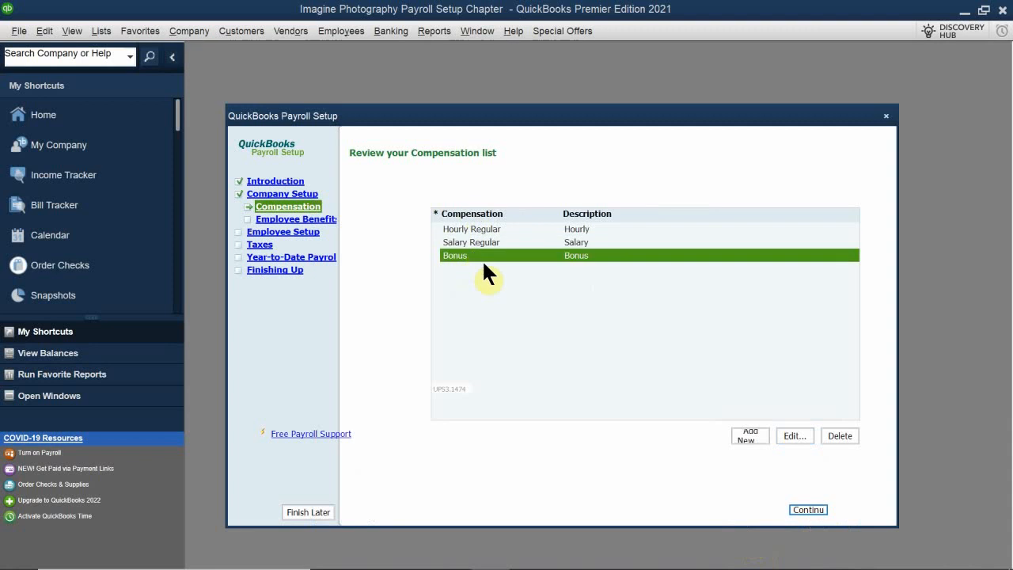
click(796, 432)
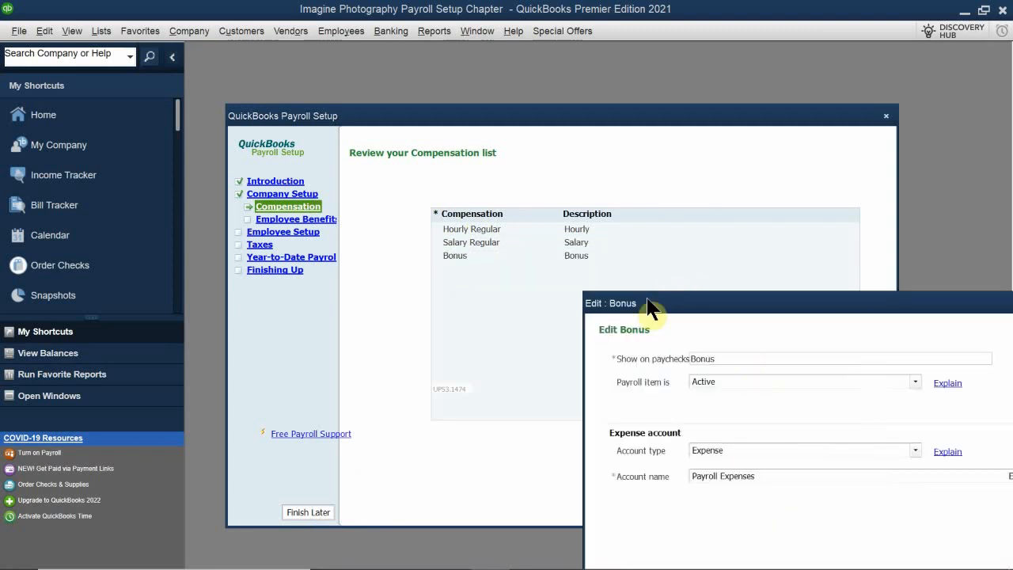
drag(657, 309, 406, 187)
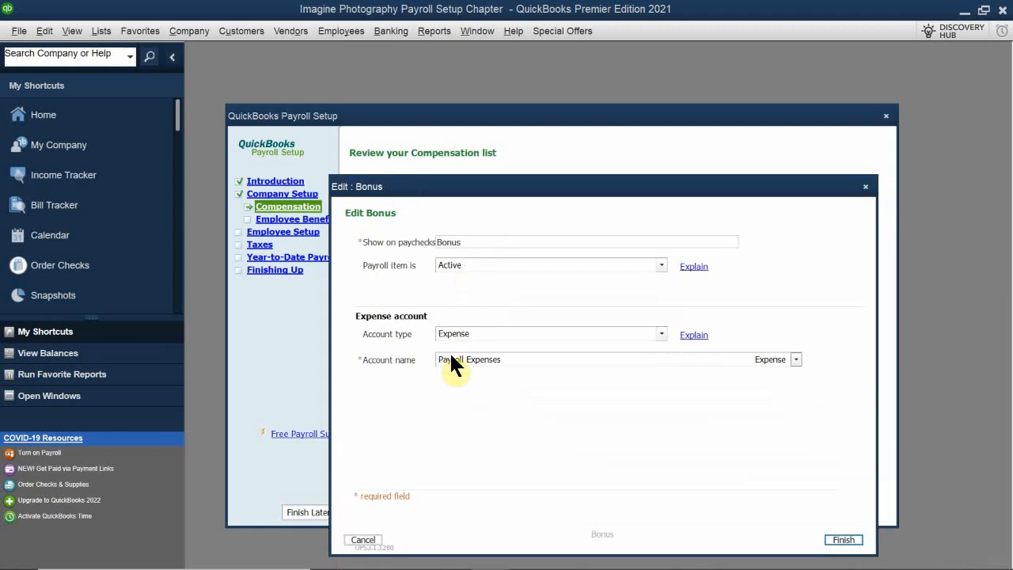
click(497, 361)
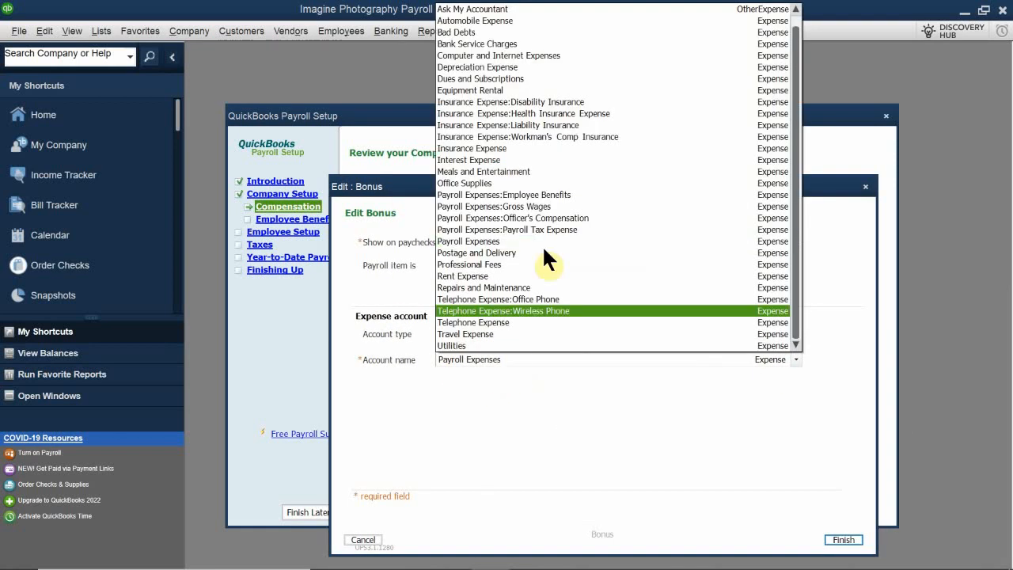
click(596, 207)
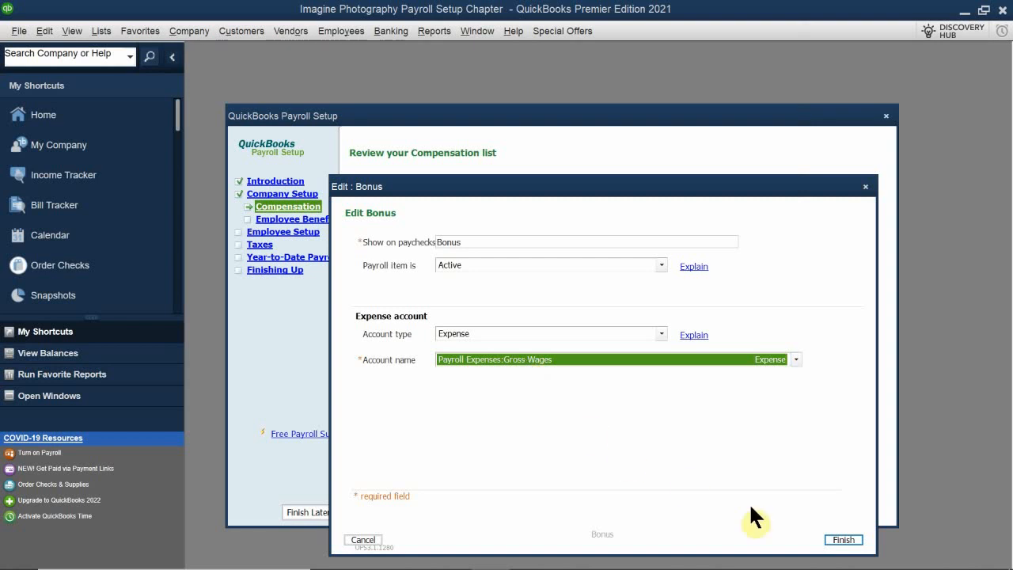
click(844, 539)
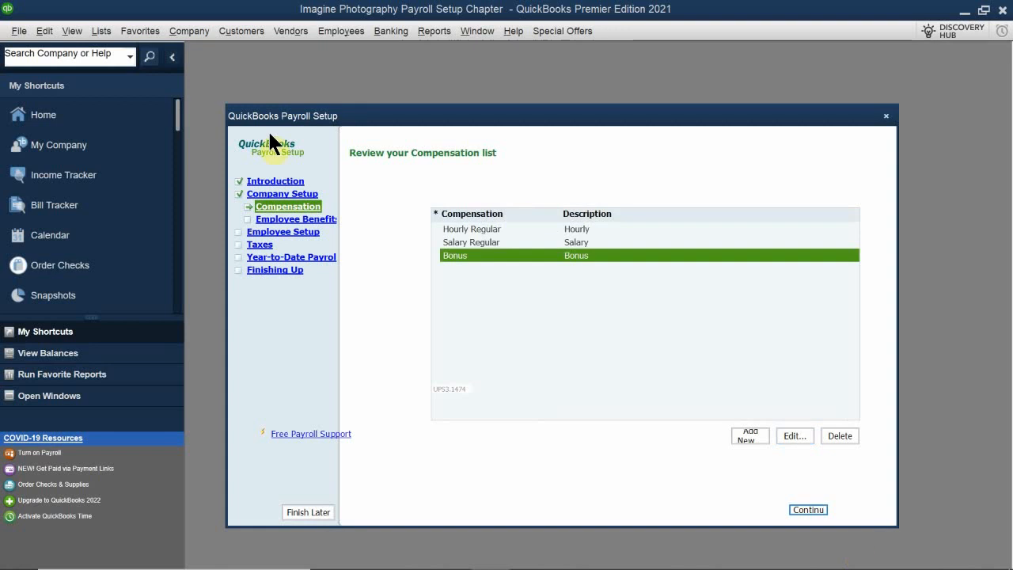
Advance the payroll setup past the Compensation list and the Employee Benefits introduction to the insurance benefits setup.
click(500, 290)
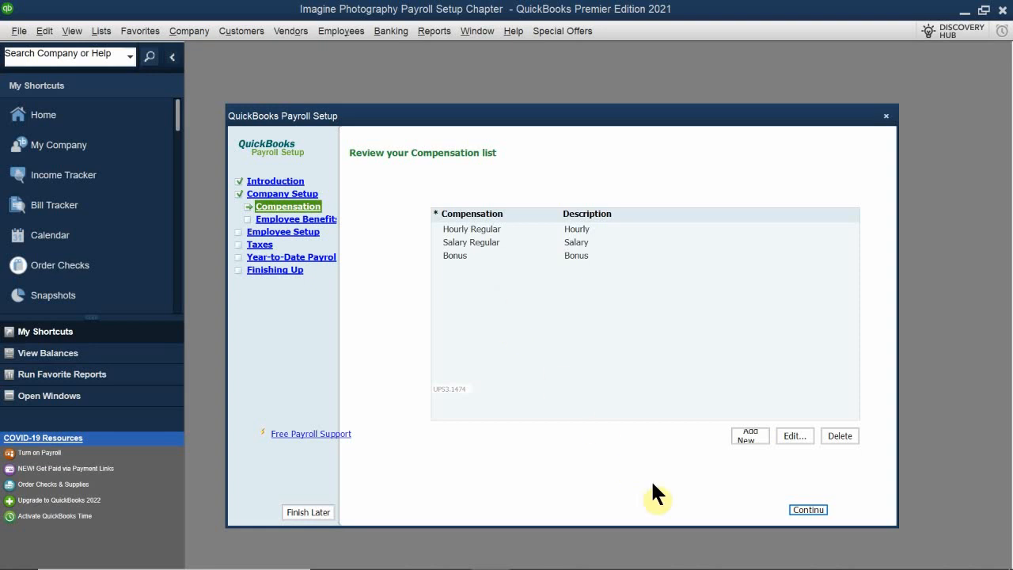
click(809, 510)
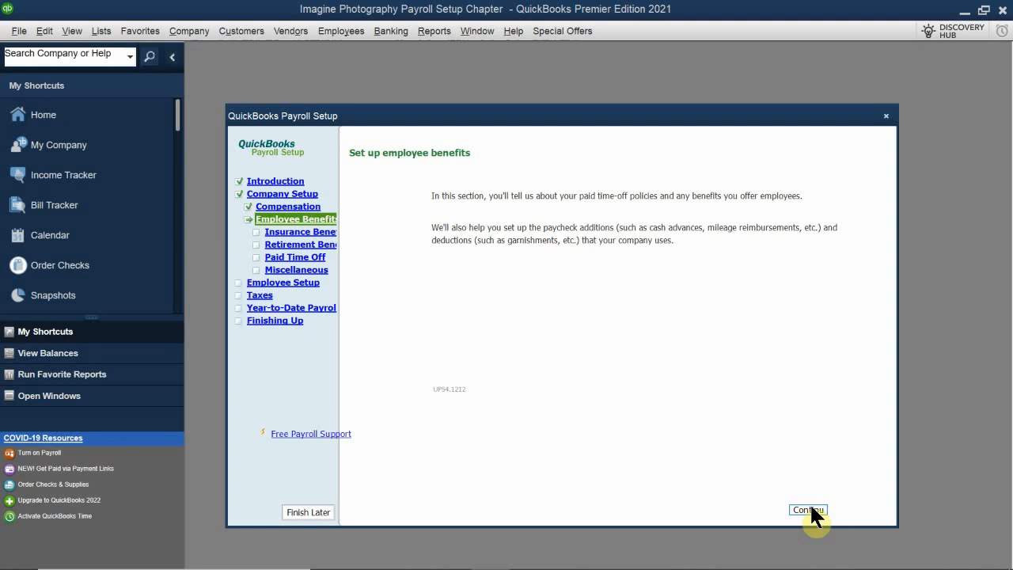
click(809, 510)
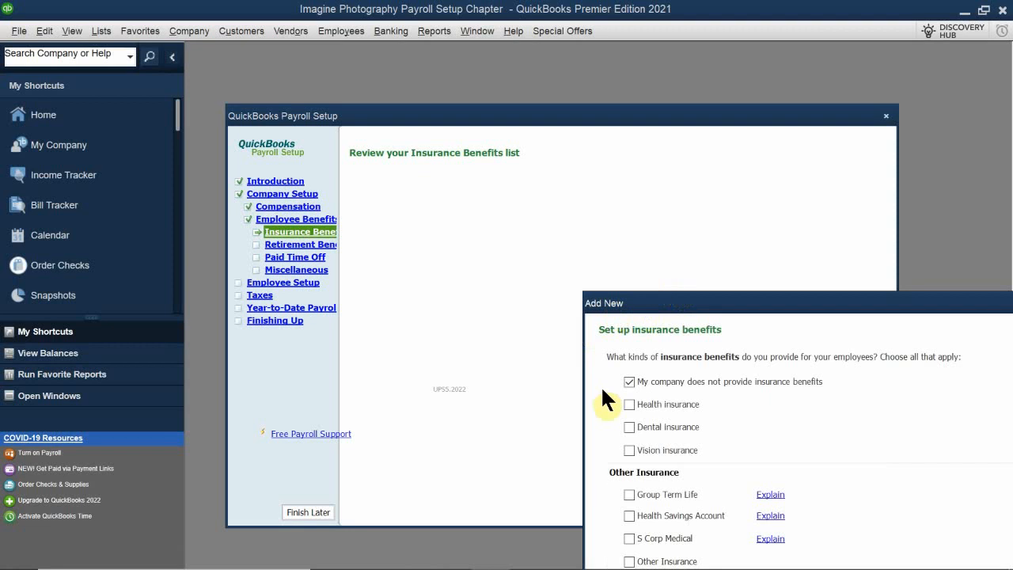
Add Health insurance as an insurance benefit, with both the employee and company paying portions.
mouse_move(670, 304)
mouse_down()
mouse_move(494, 118)
mouse_move(403, 124)
mouse_move(377, 186)
mouse_up()
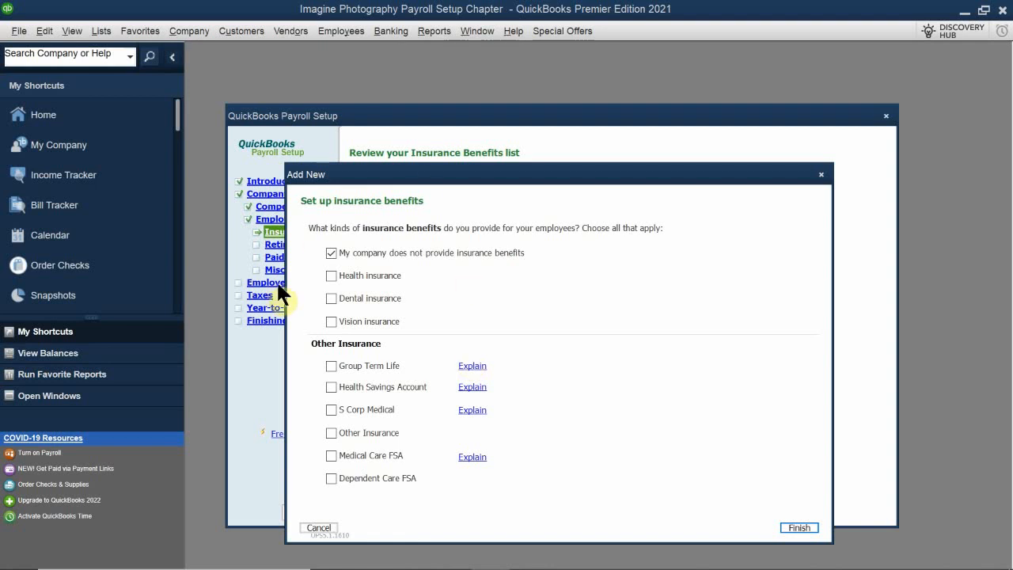
click(332, 276)
click(800, 531)
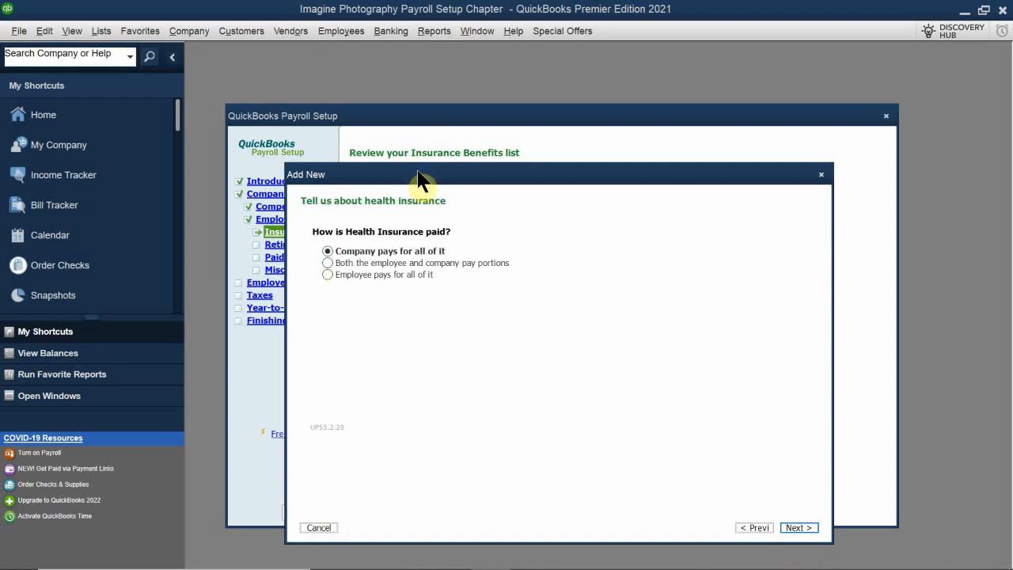
drag(422, 173, 464, 226)
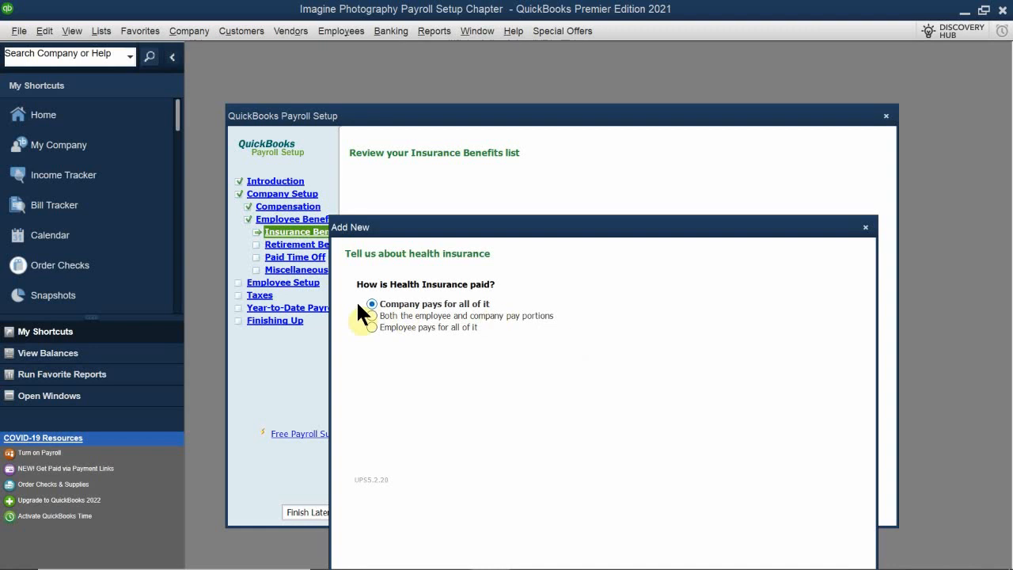
click(372, 315)
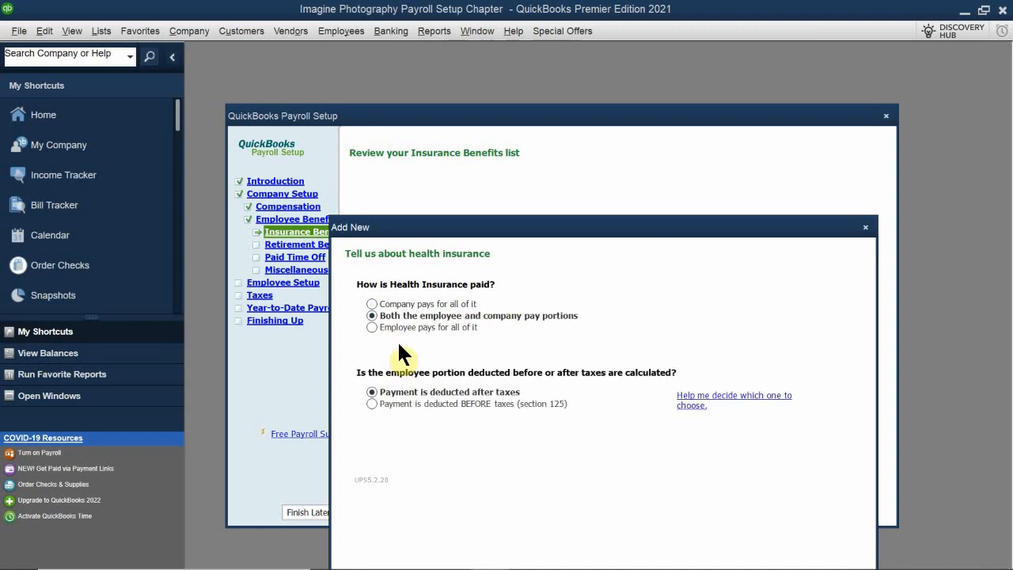
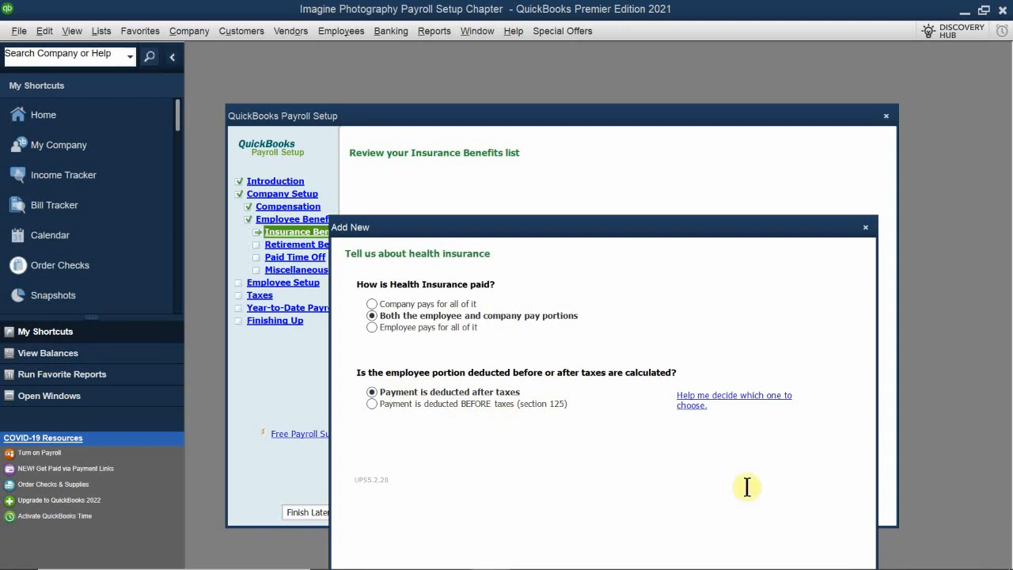
Finish adding health insurance with the employee portion deducted after taxes and no regular payment schedule.
drag(606, 235, 598, 169)
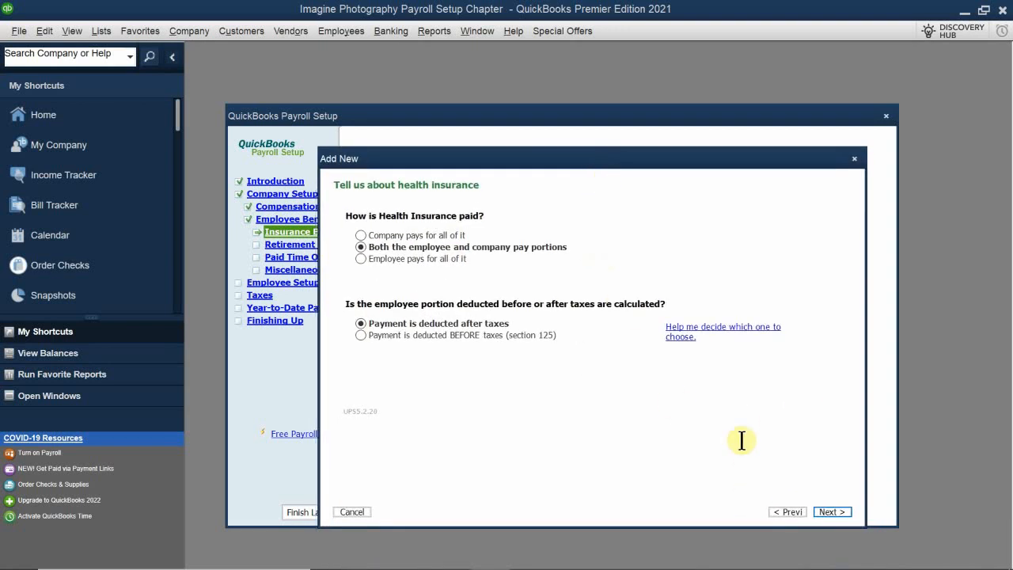
click(828, 510)
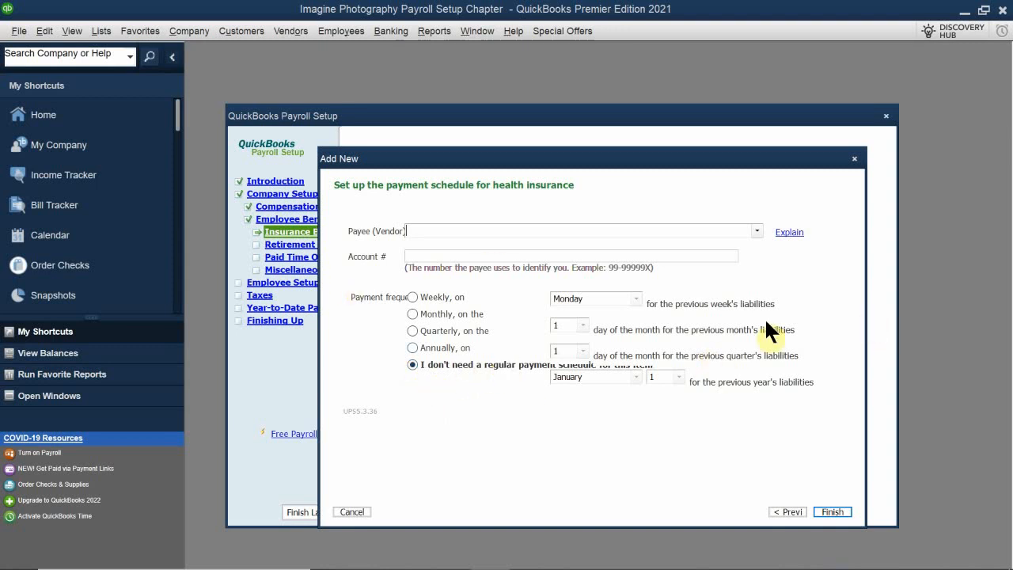
click(832, 511)
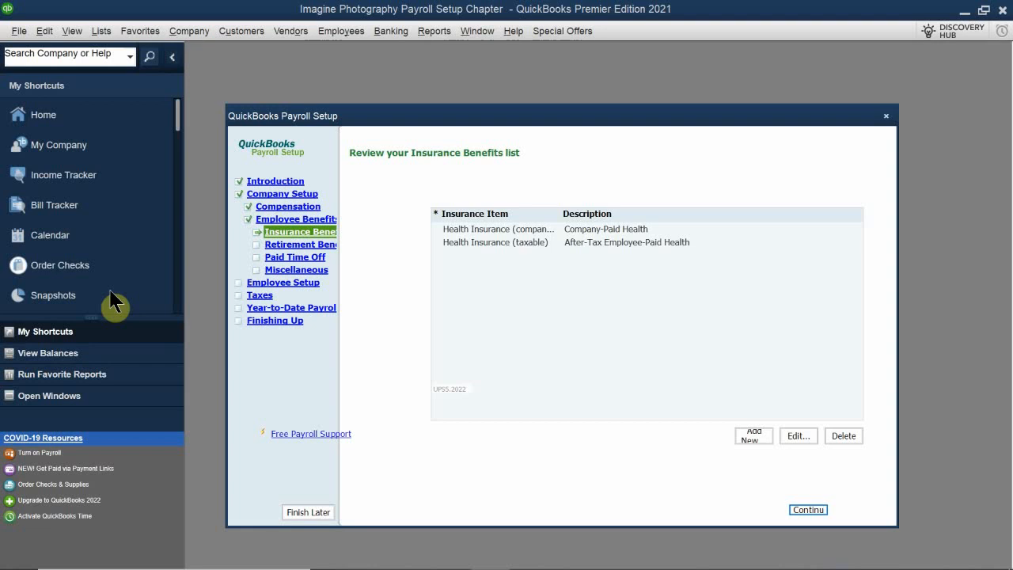
Delete the company-paid Health Insurance item from the Insurance Benefits list.
click(530, 228)
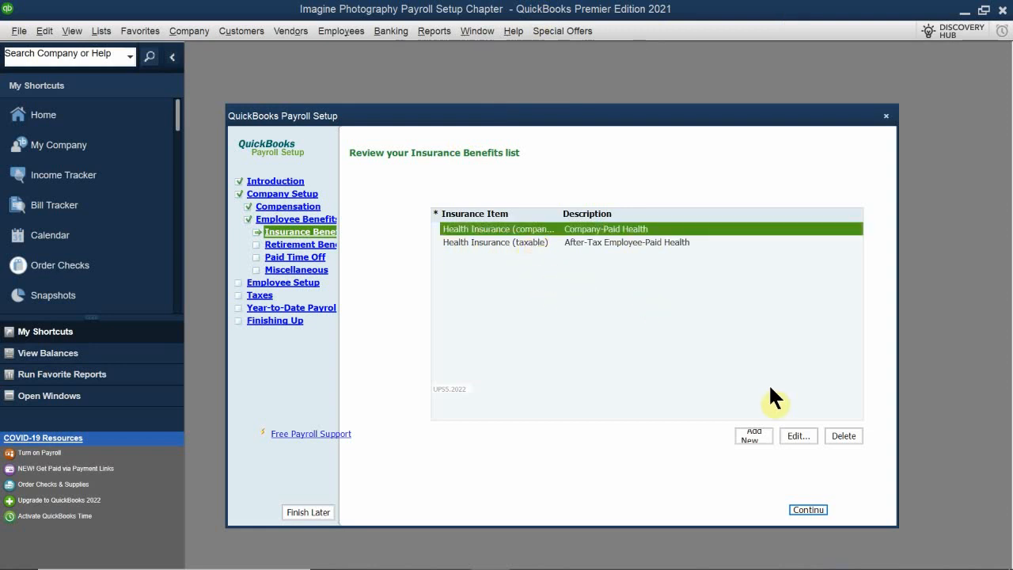
click(844, 436)
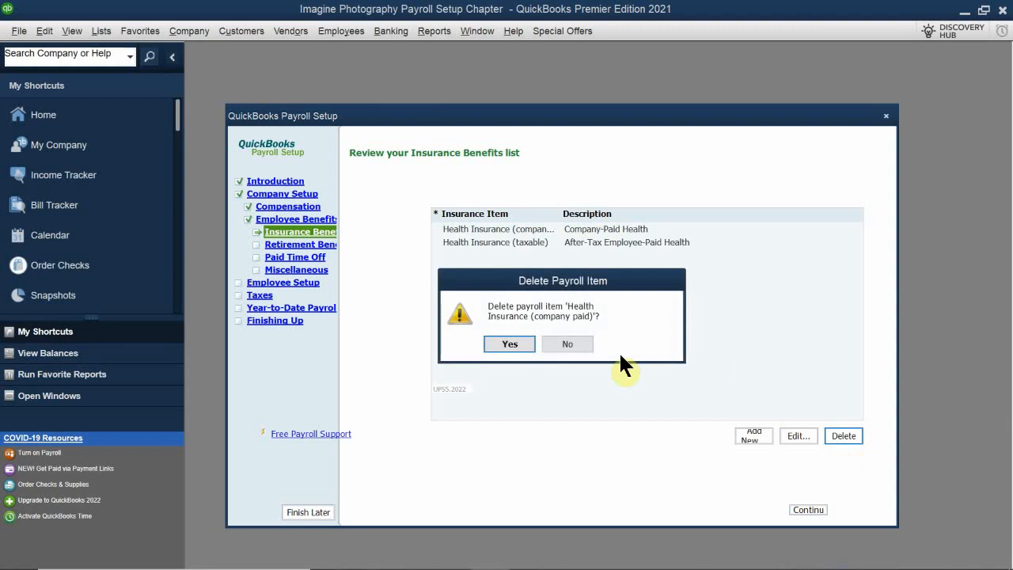
click(510, 345)
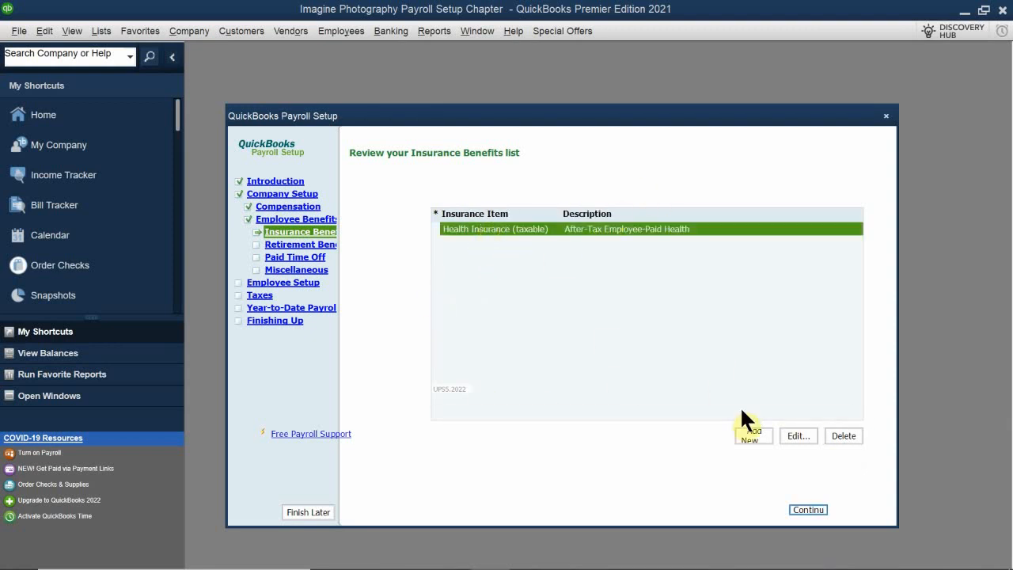
Rename the taxable Health Insurance item to Medical Insurance on paychecks, keeping it without a regular payment schedule.
click(790, 435)
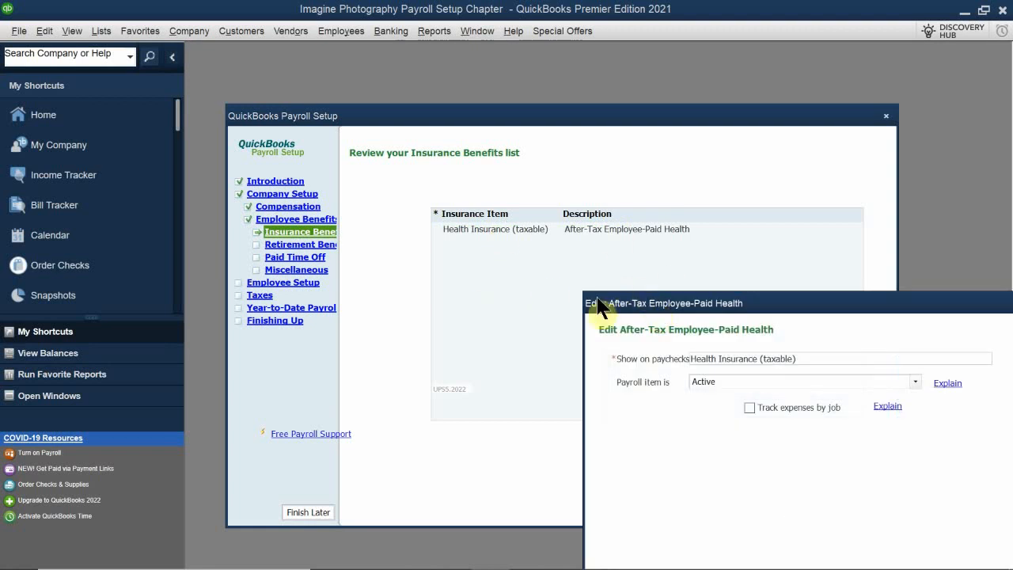
drag(599, 303, 320, 224)
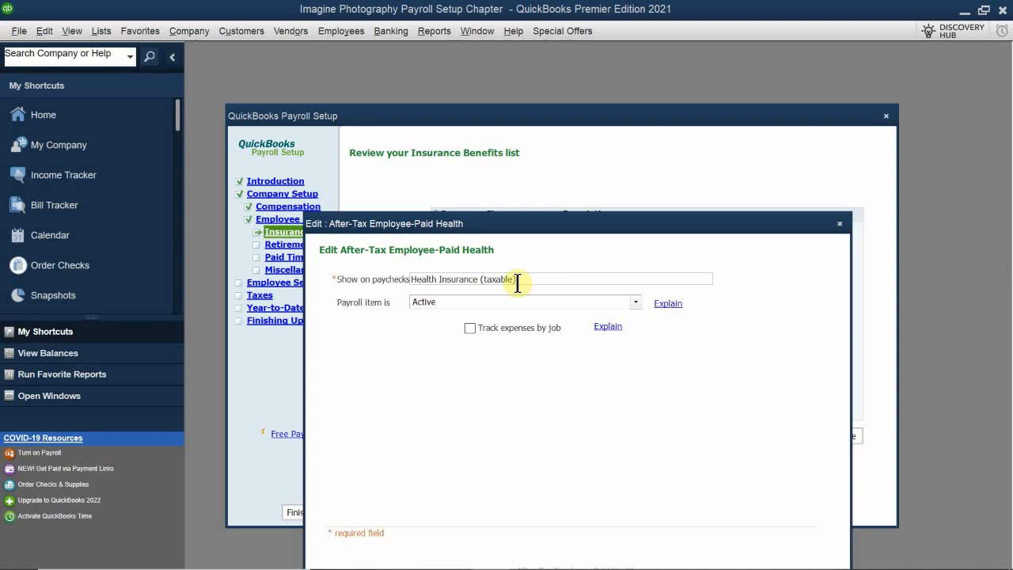
drag(516, 280, 413, 285)
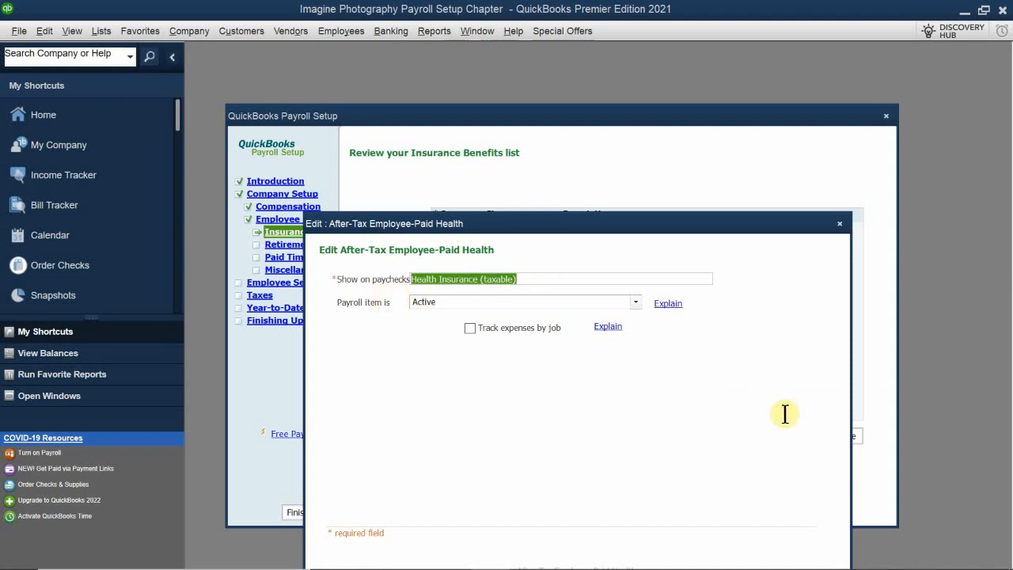
key(BackSpace)
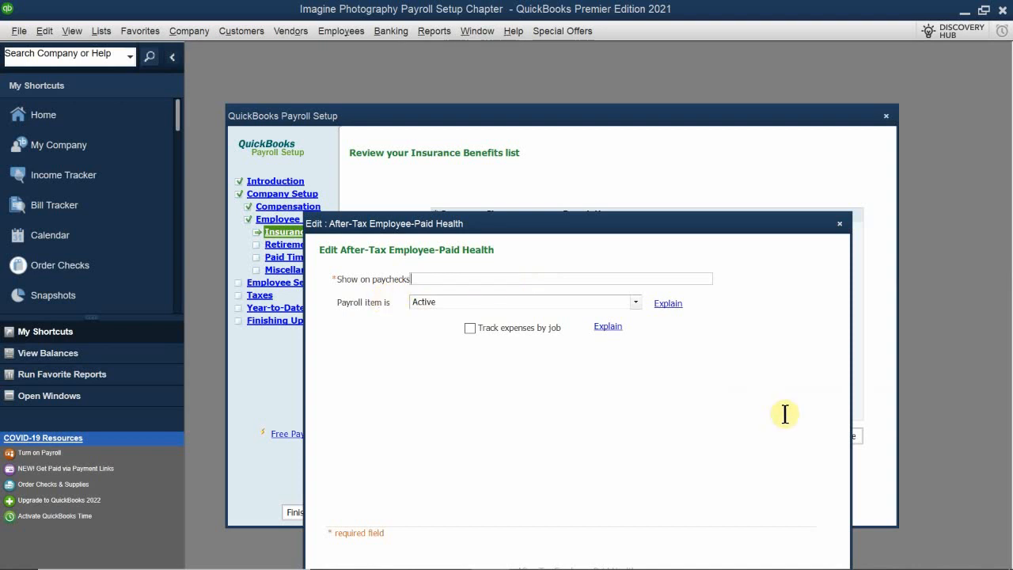
text(Medical )
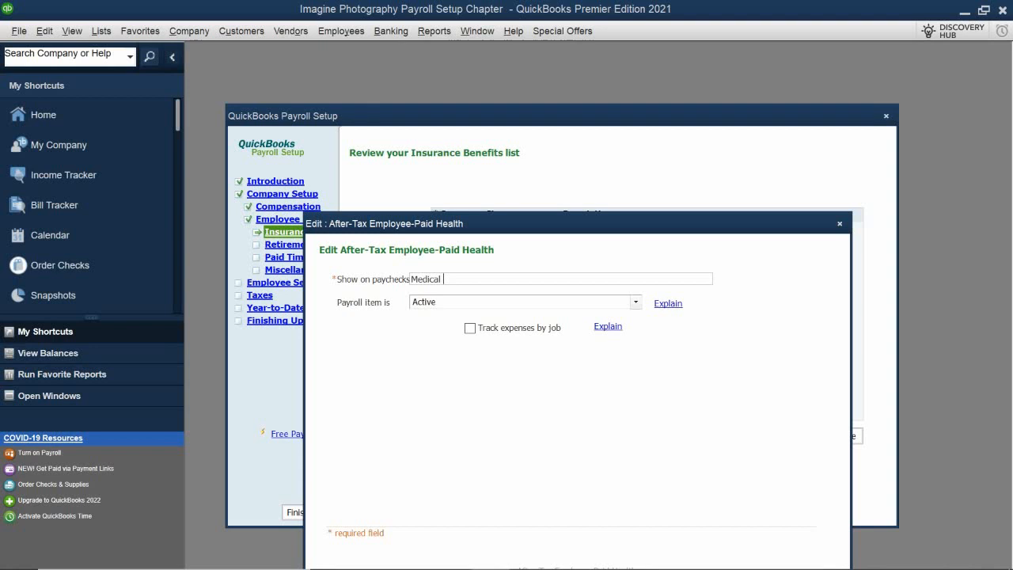
text(Insurance)
mouse_move(541, 223)
mouse_down()
mouse_move(551, 170)
mouse_move(550, 189)
mouse_up()
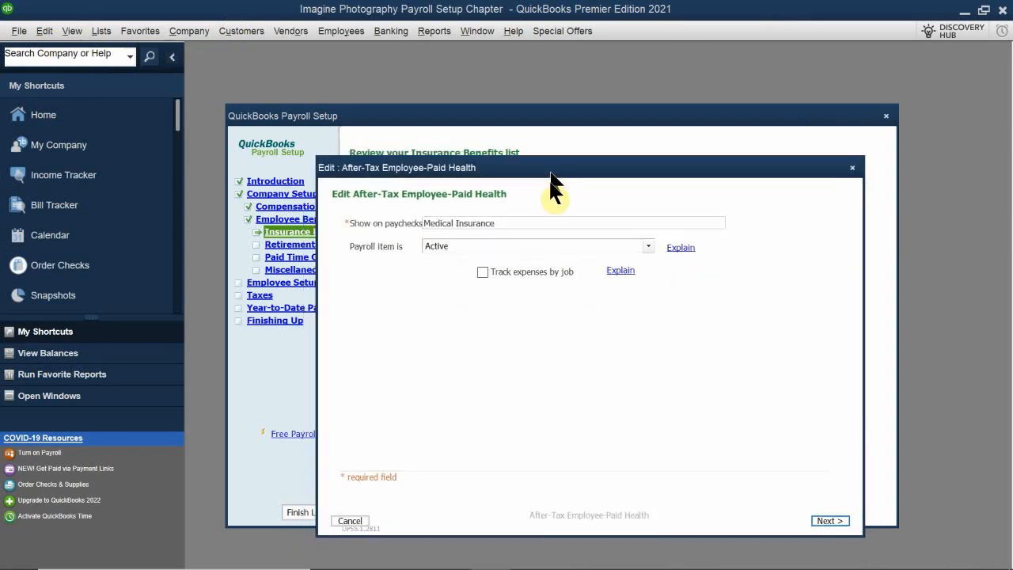
click(828, 532)
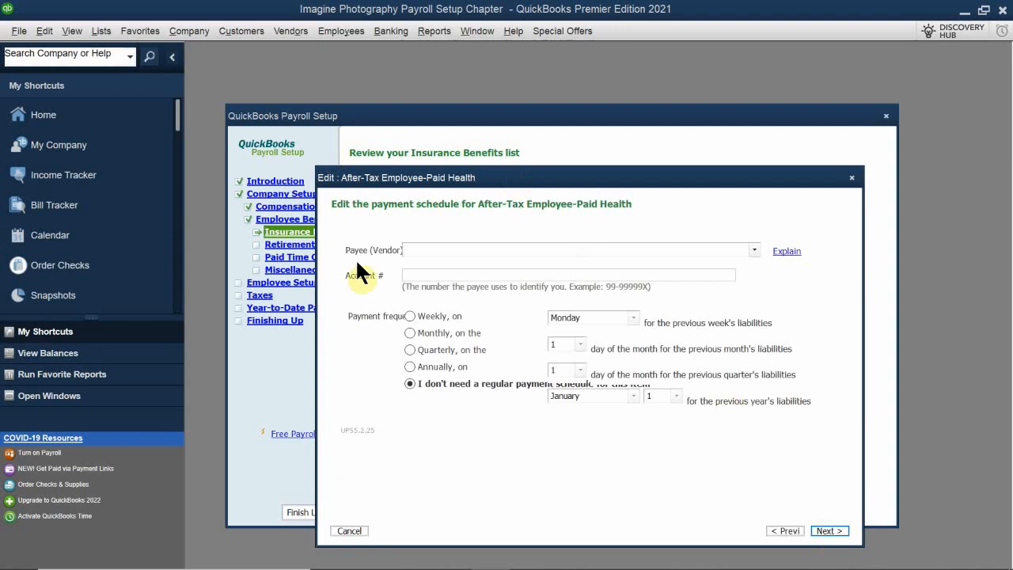
click(829, 531)
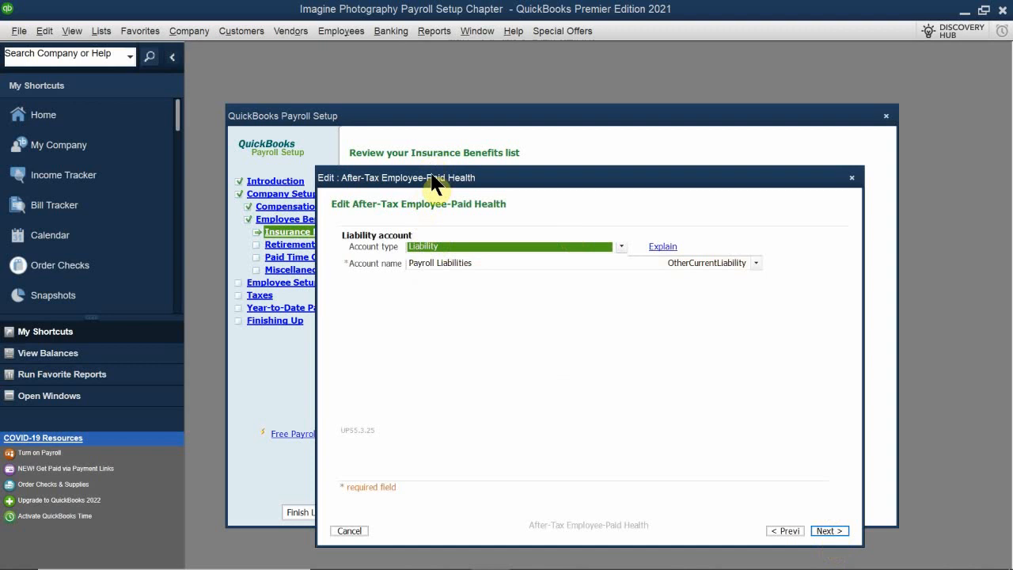
Assign the item to account type Expense and account Insurance Expense:Health Insurance Expense, keeping the standard tax settings.
mouse_move(433, 177)
mouse_down()
mouse_move(448, 216)
mouse_move(441, 181)
mouse_move(449, 187)
mouse_up()
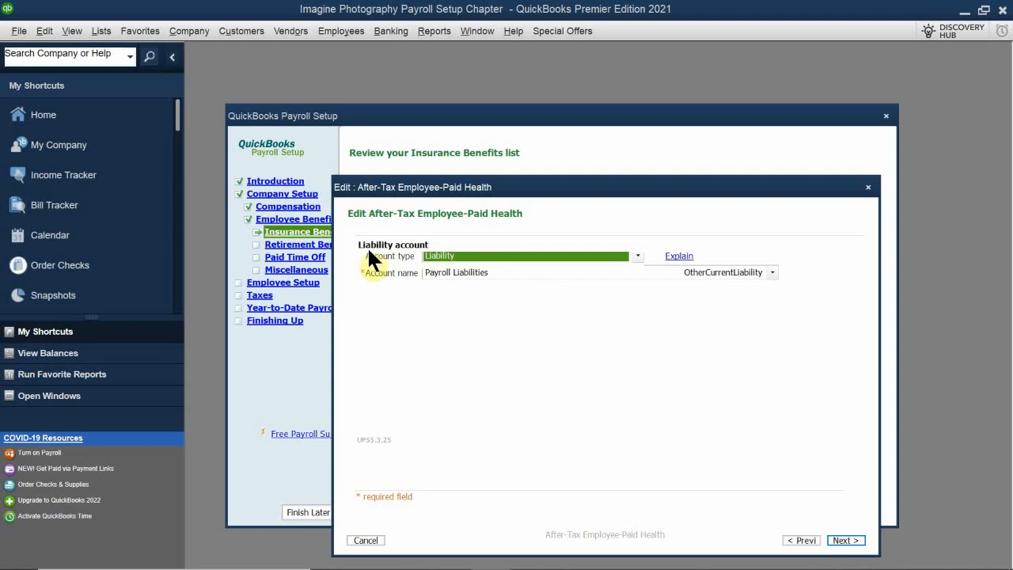
click(462, 255)
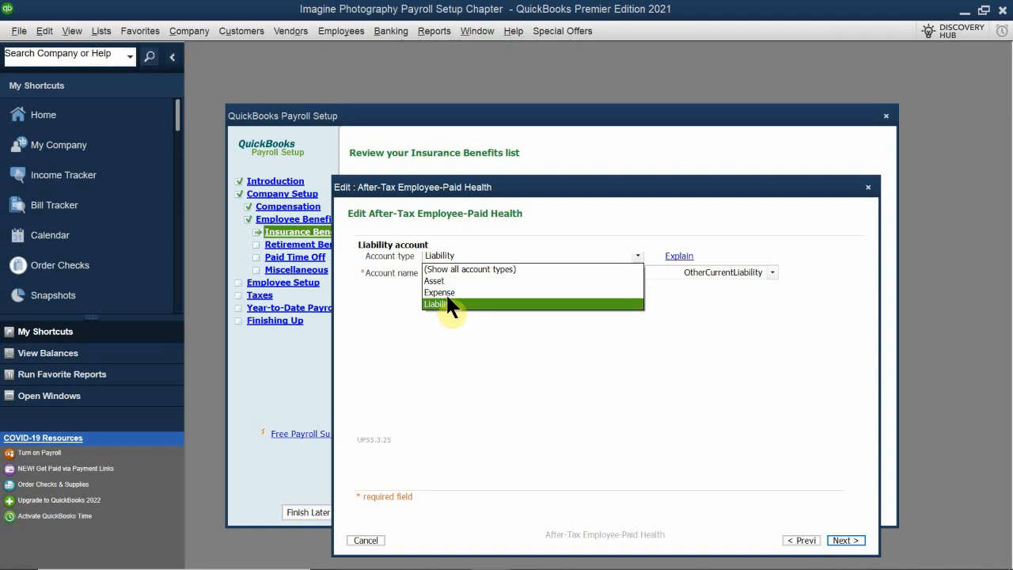
click(446, 303)
click(463, 272)
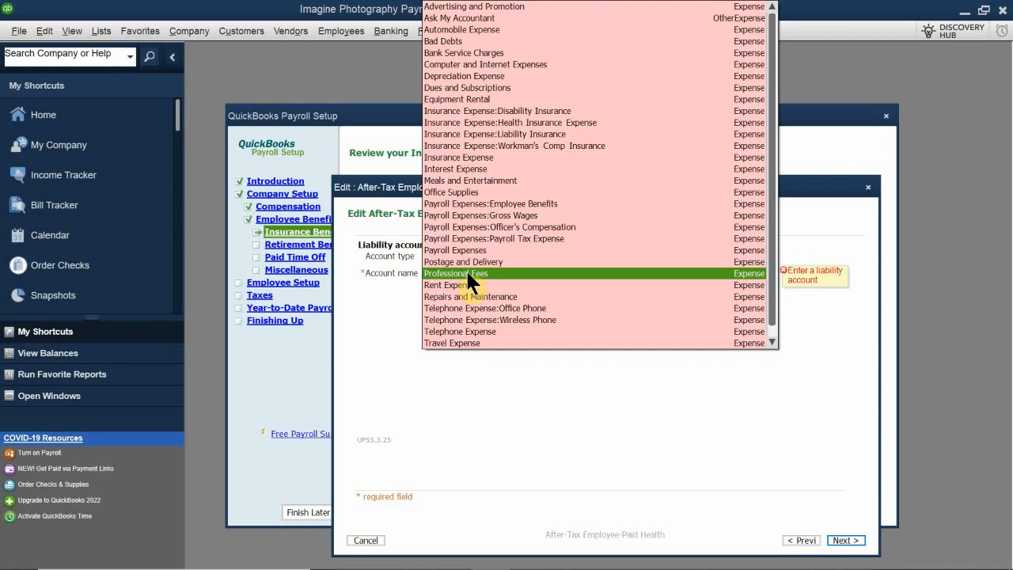
key(e)
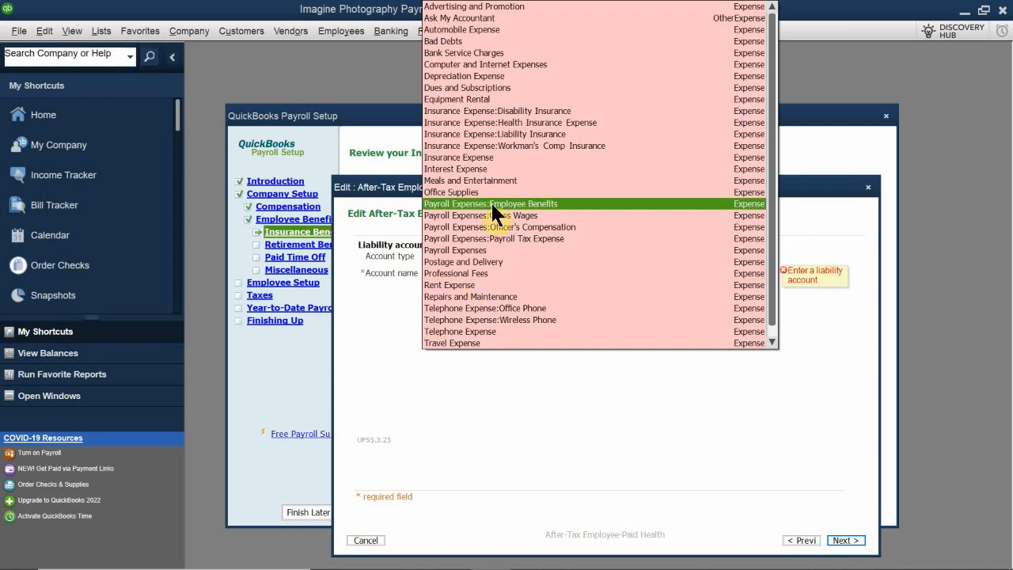
scroll(485, 154, down, 1)
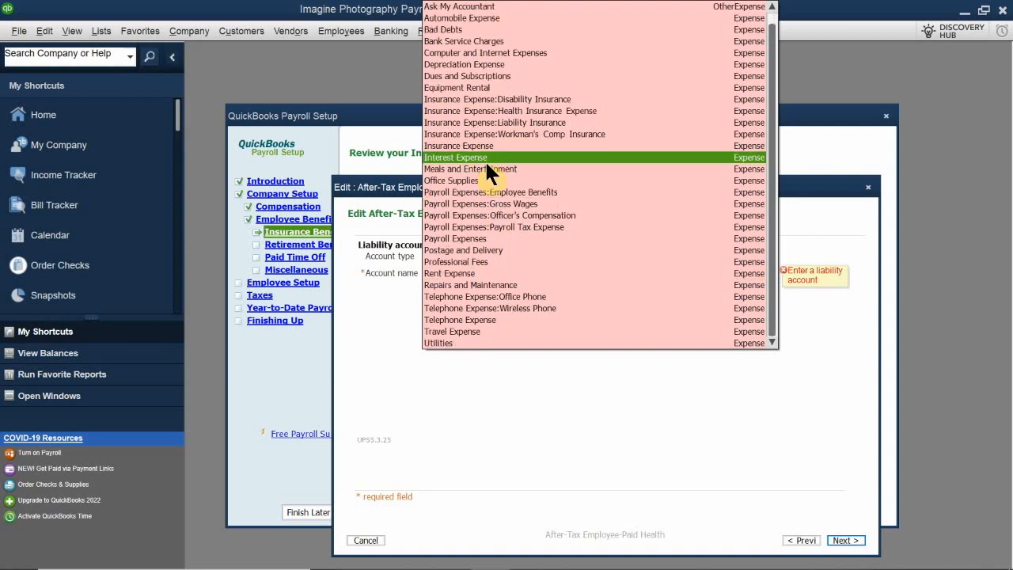
scroll(485, 182, up, 1)
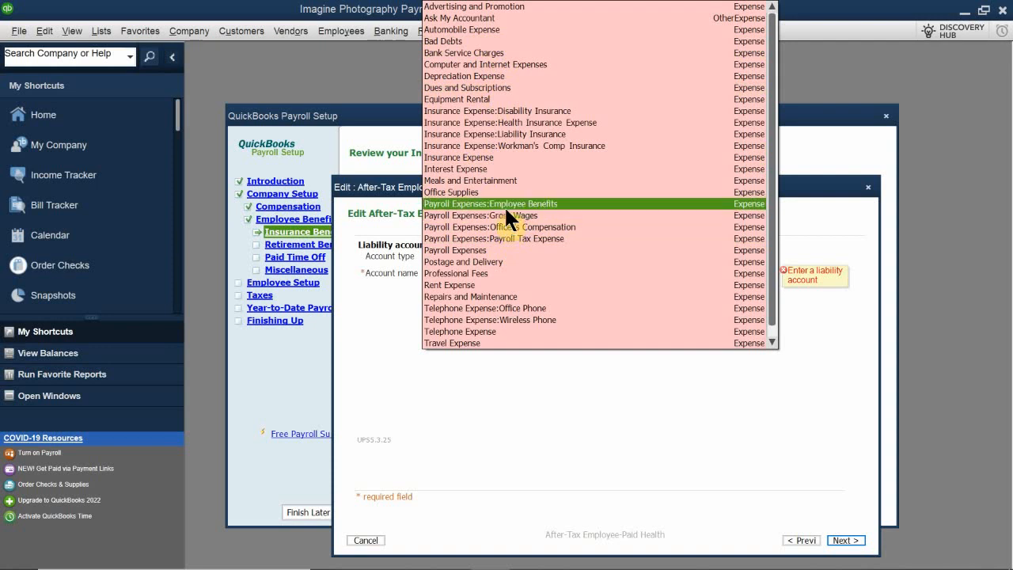
click(482, 121)
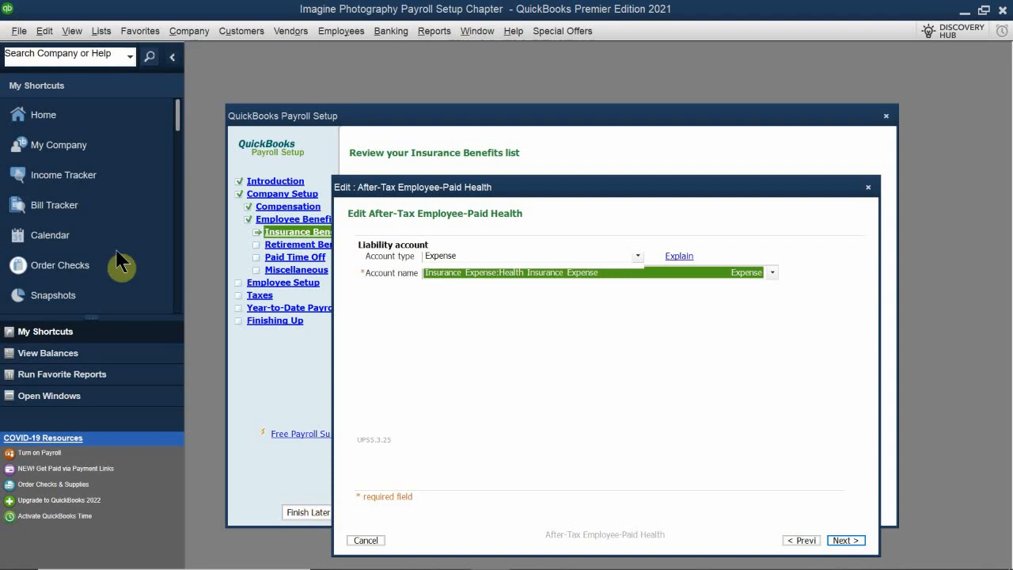
click(846, 541)
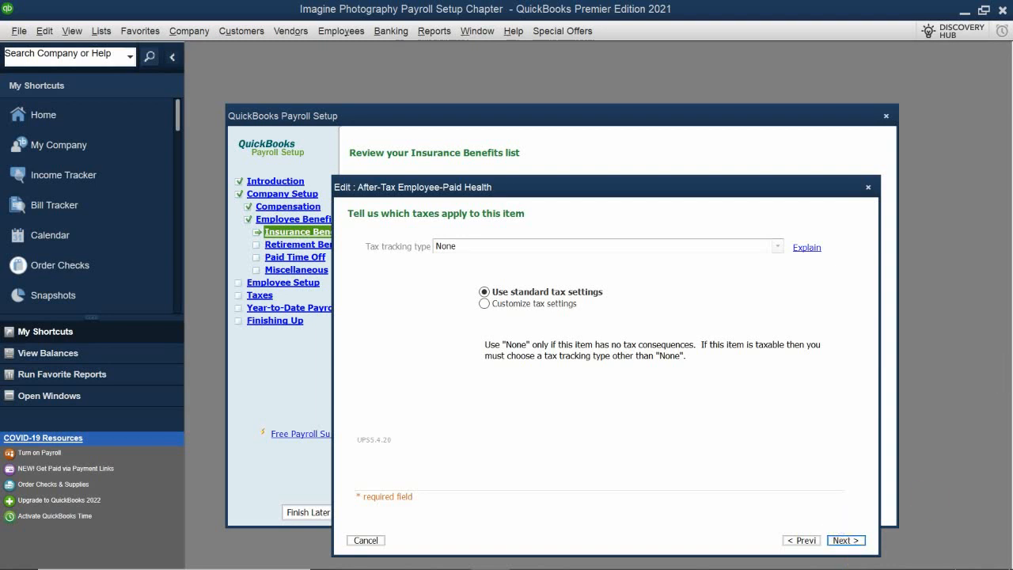
click(846, 540)
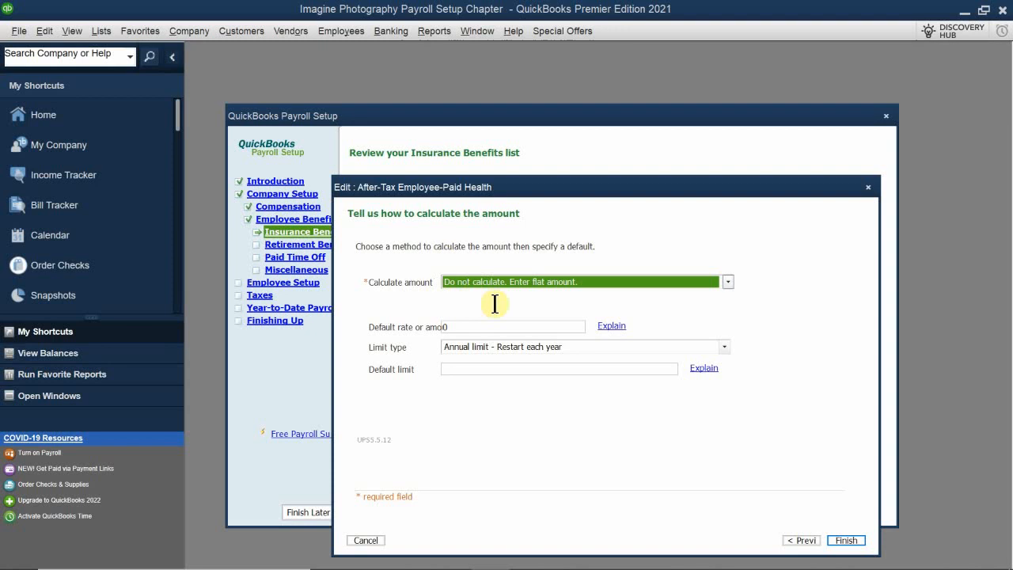
Set the item to a flat default amount of 100.00 with a monthly limit type and no default limit, and finish the edit.
click(535, 281)
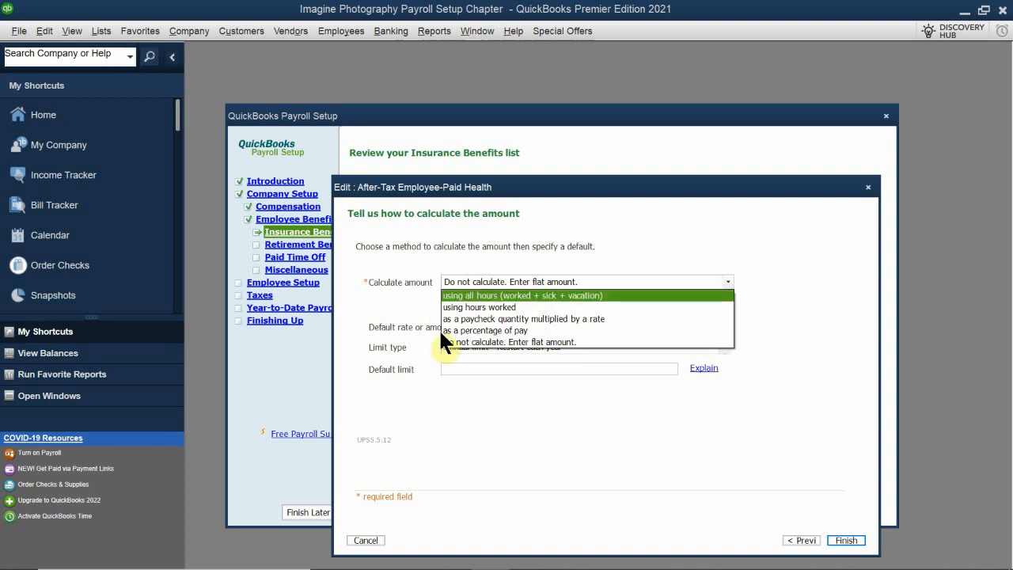
click(487, 342)
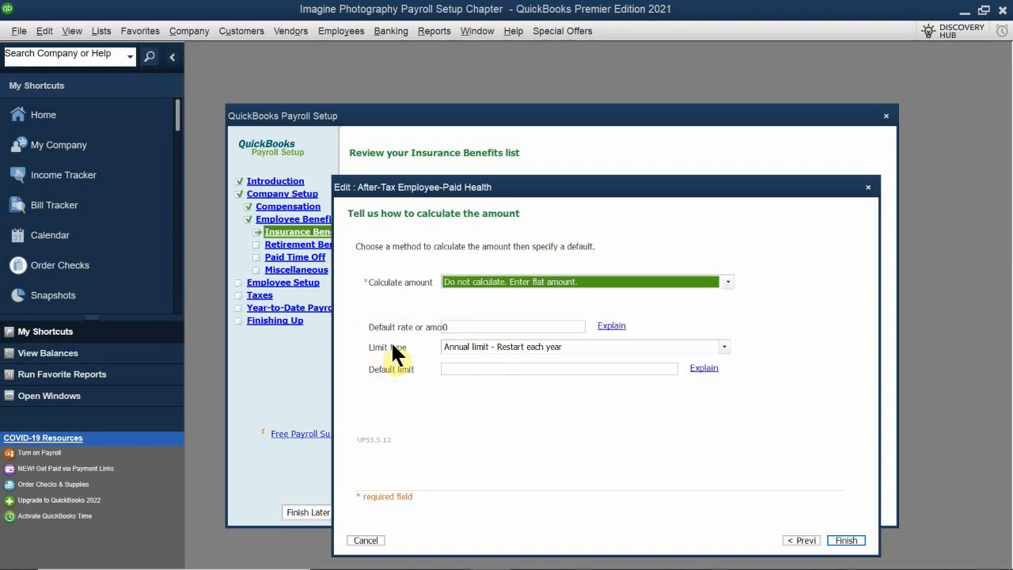
click(453, 331)
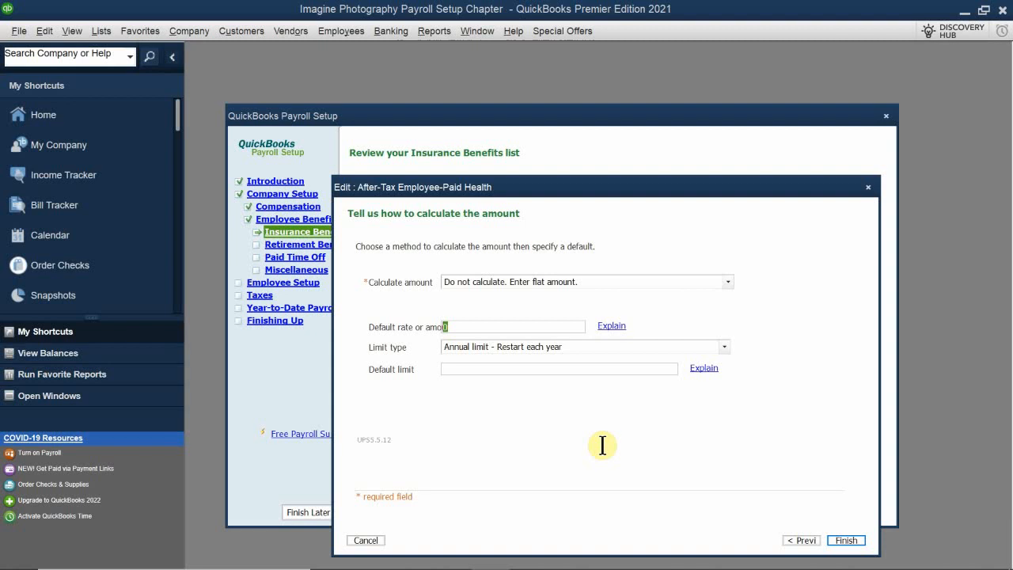
text(100.00)
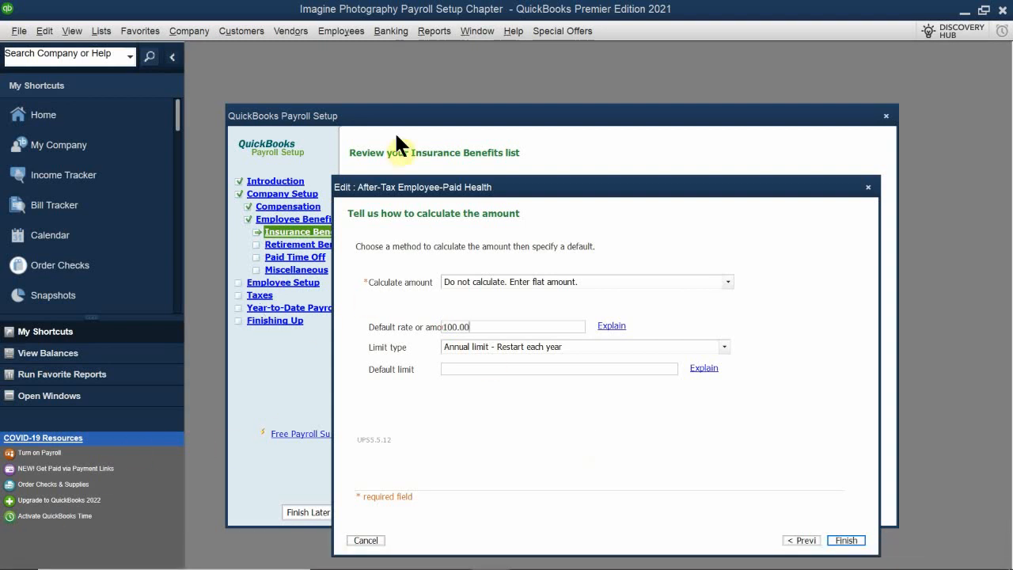
click(470, 345)
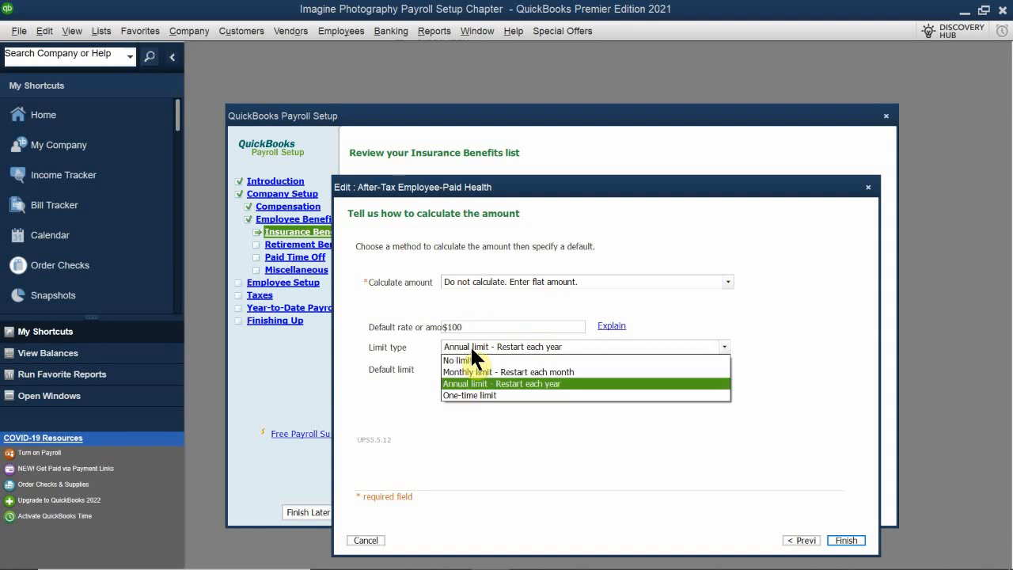
click(510, 372)
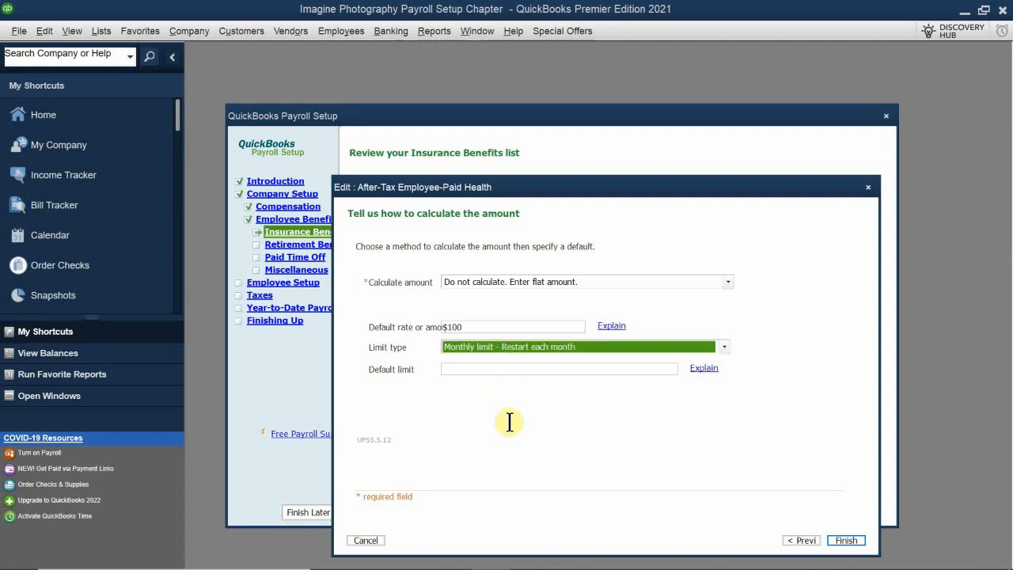
click(477, 371)
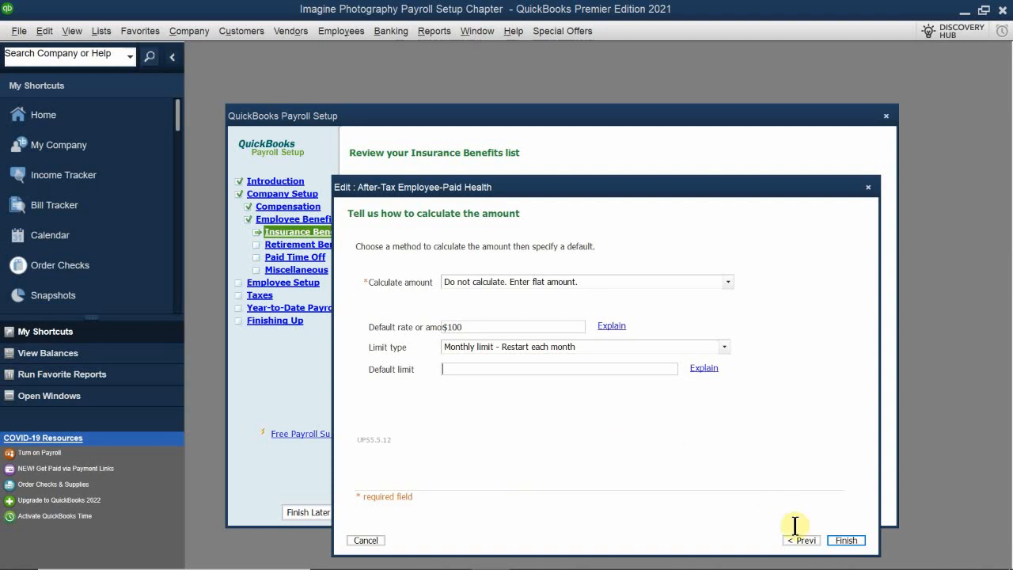
click(847, 540)
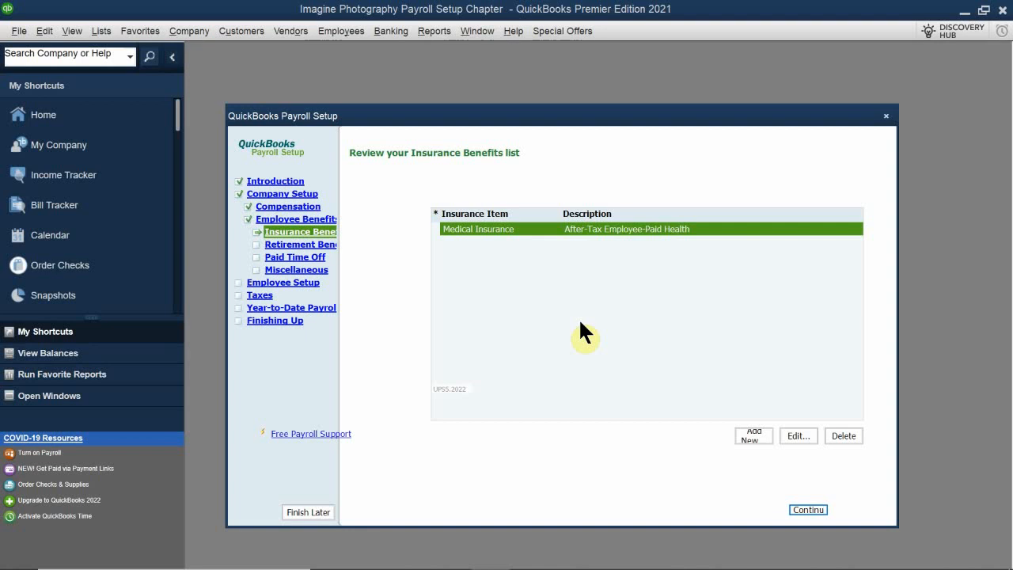
Continue to the retirement benefits setup, select 401(k) as the benefit provided, and proceed to its payment schedule.
click(808, 508)
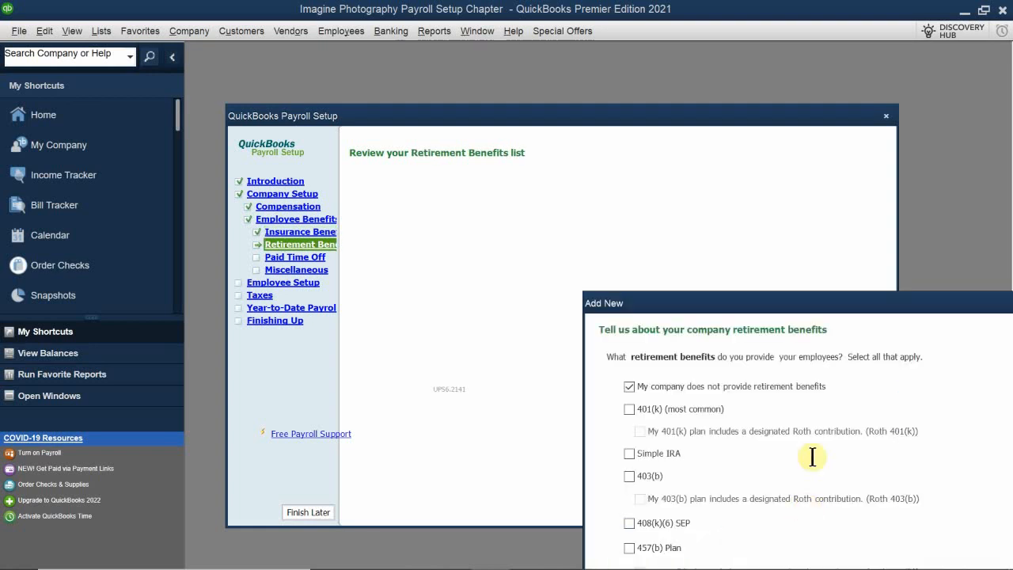
drag(692, 305, 475, 185)
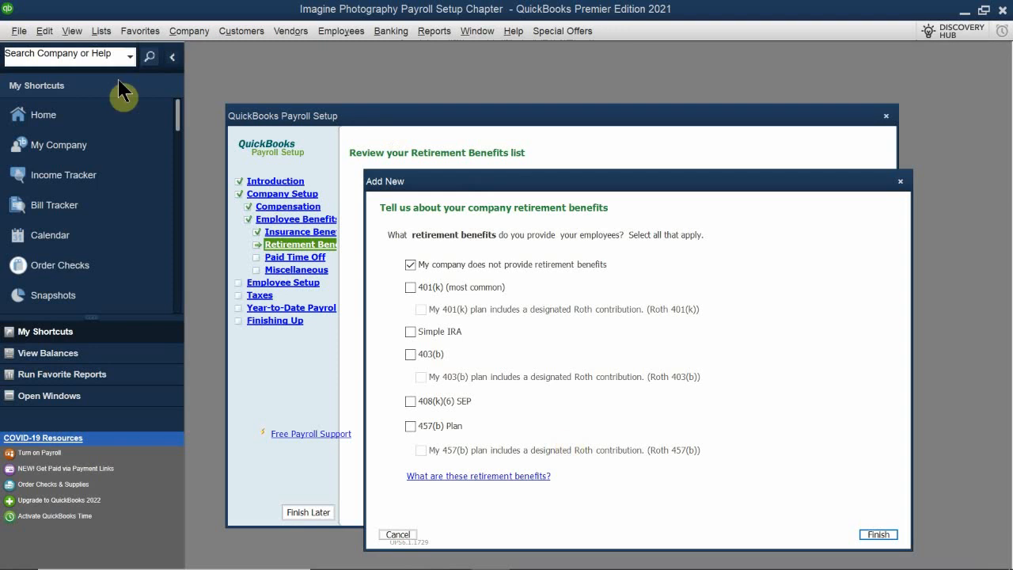
click(410, 286)
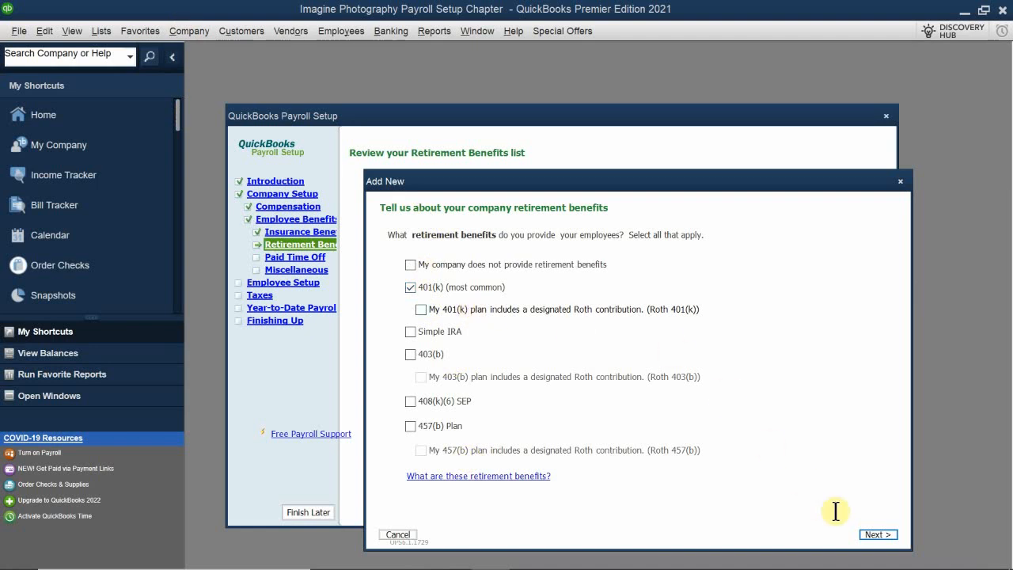
click(877, 535)
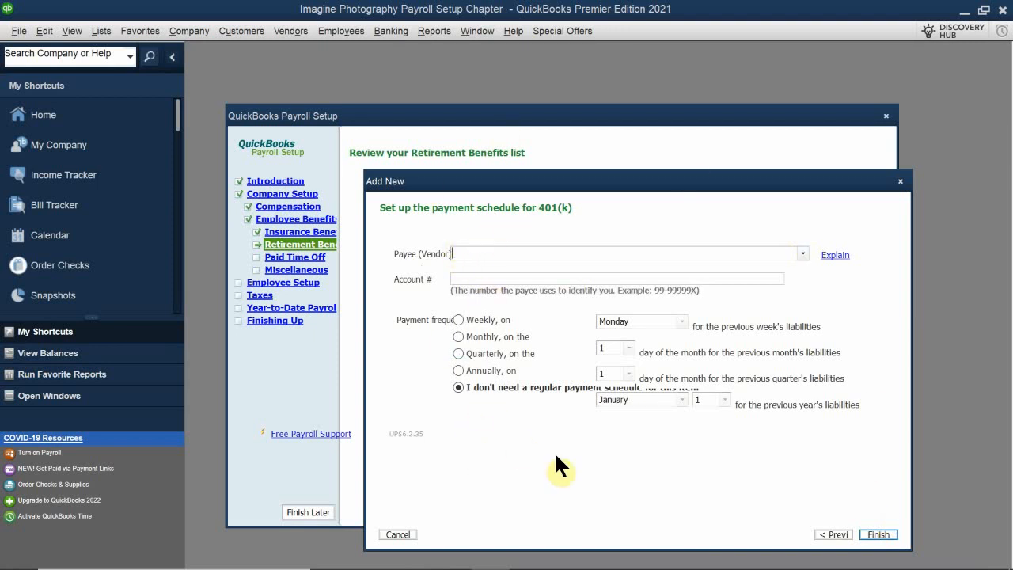
Finish adding 401(k) without a regular payment schedule and open the 401k Co. Match retirement item for editing.
click(879, 535)
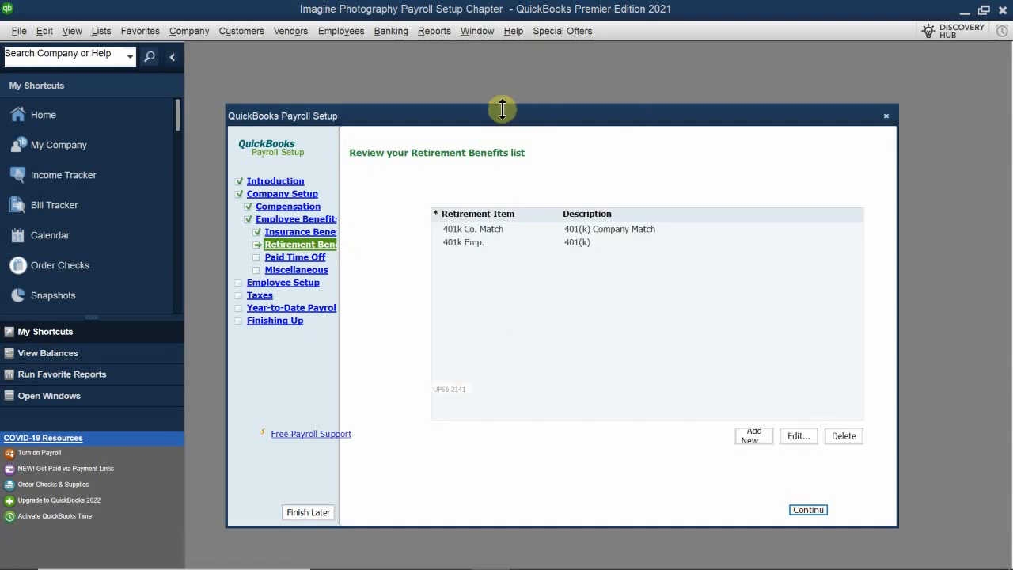
drag(514, 121, 543, 125)
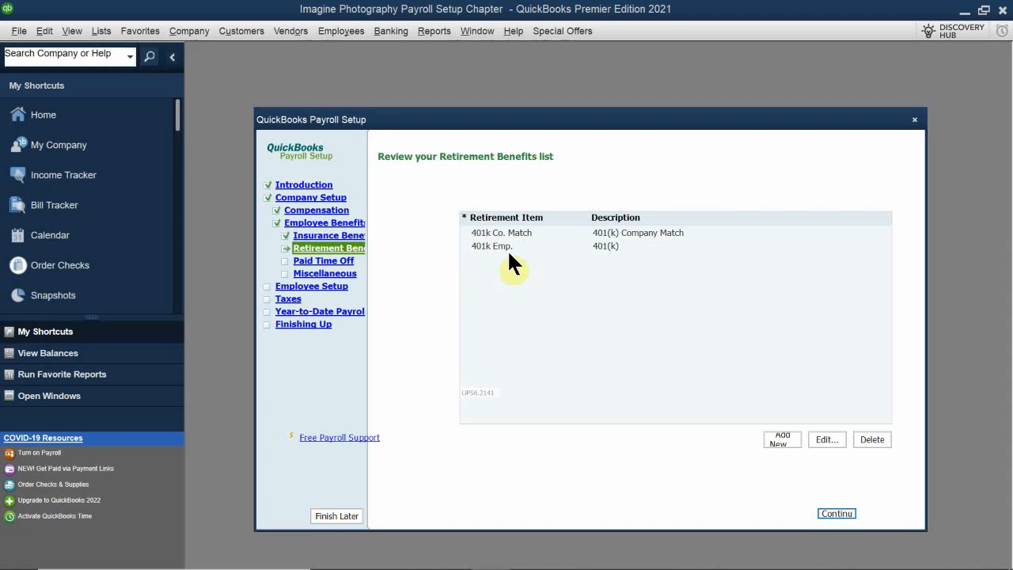
click(525, 232)
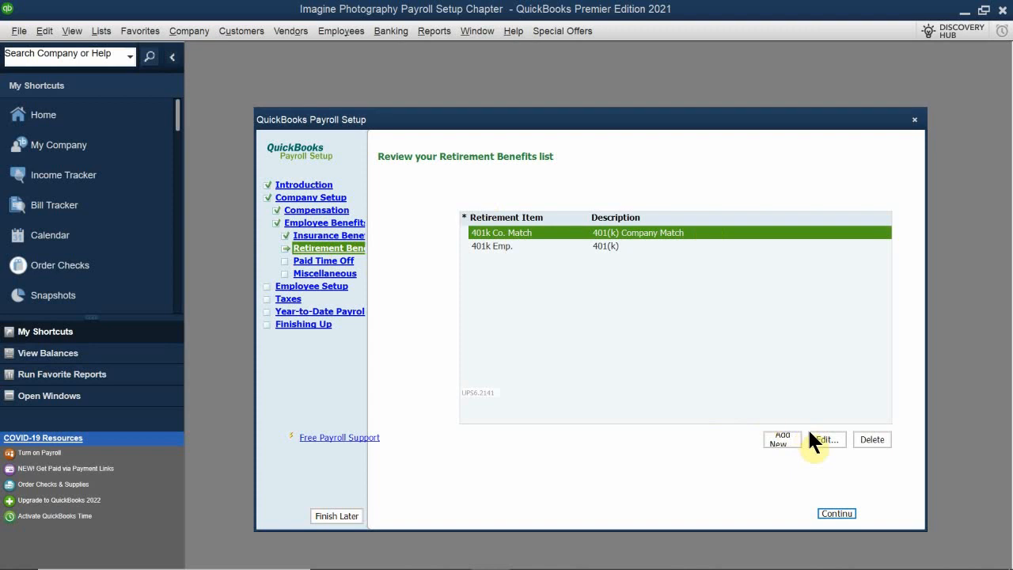
click(825, 441)
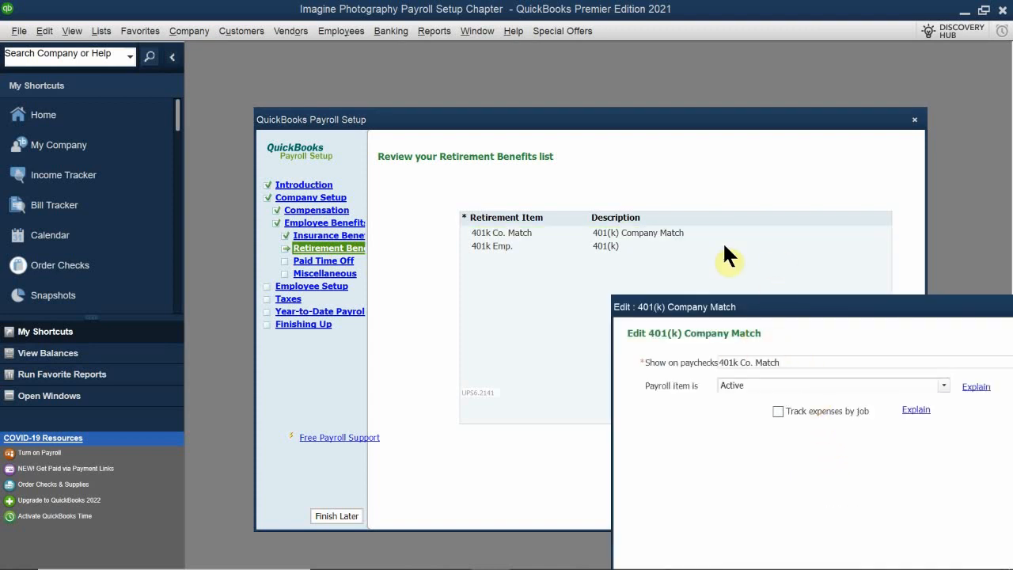
drag(707, 311, 390, 190)
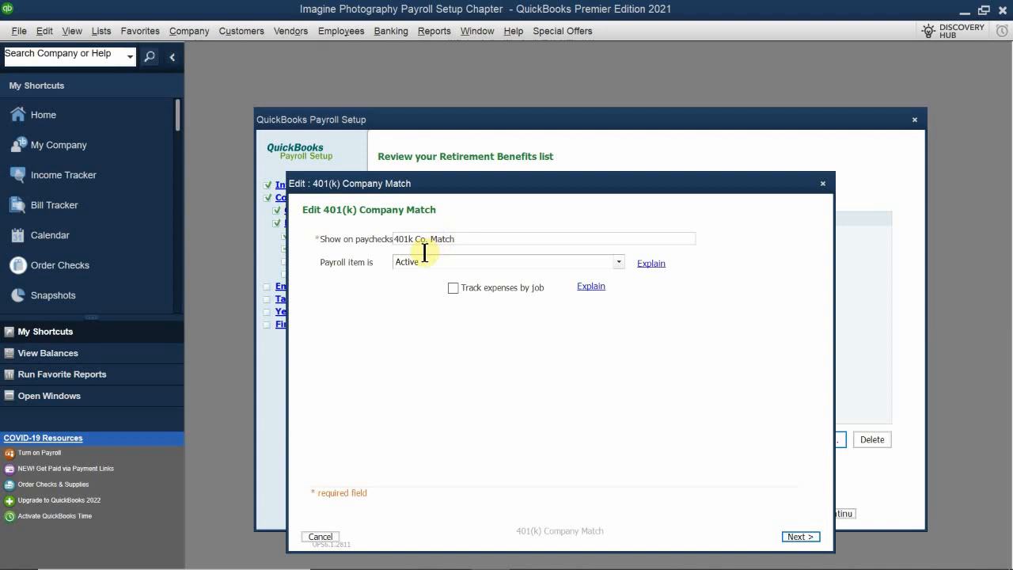
Rename the company match item to Match 401K on paychecks and proceed to its payment schedule.
drag(456, 240, 328, 239)
key(BackSpace)
text(N)
key(BackSpace)
text(Match 401()
key(BackSpace)
text(K)
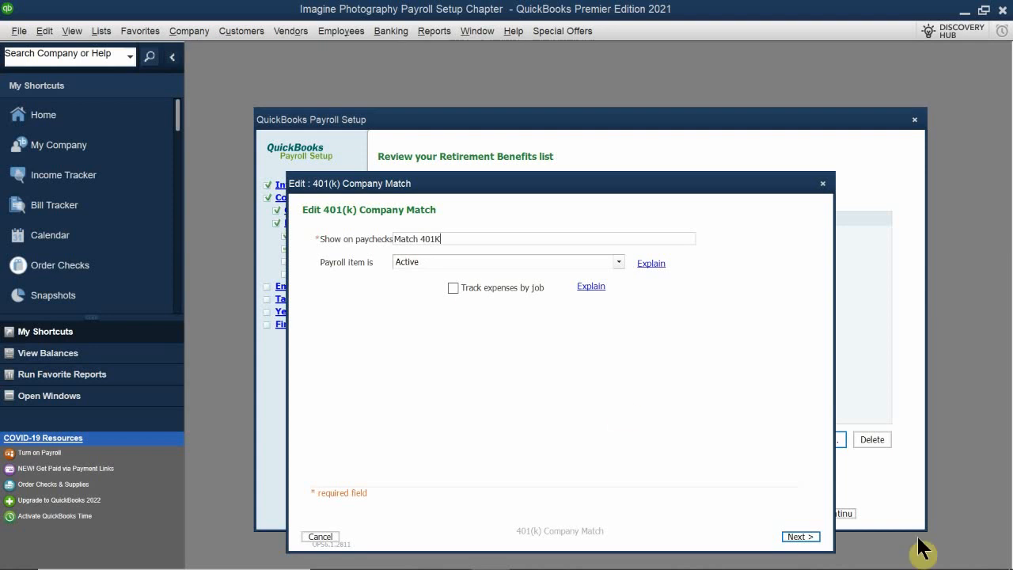
click(800, 537)
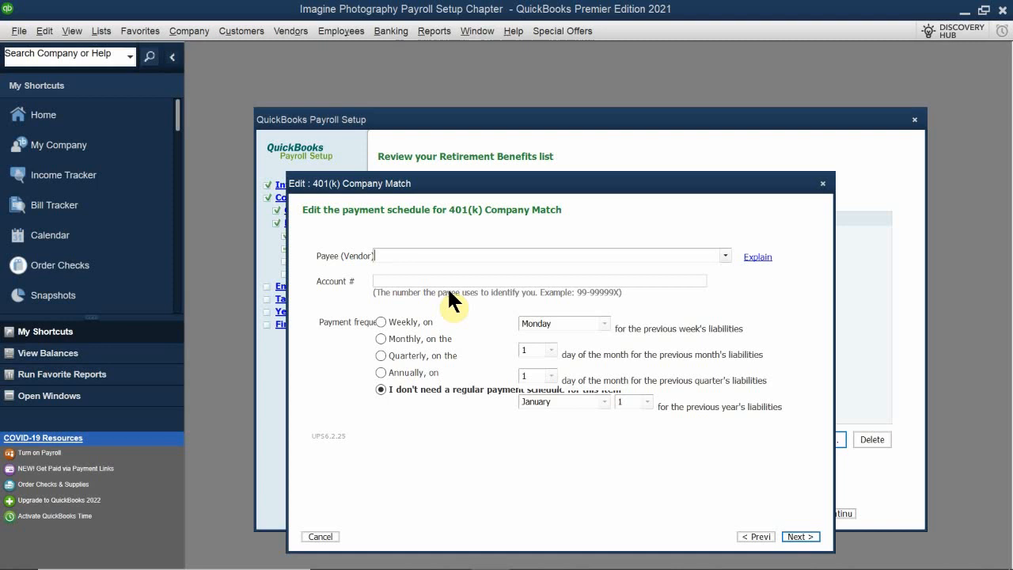
Set Merrill Lynch as payee for the company match and enter the payee account number, keeping no regular payment schedule.
text(Merrill Lynch)
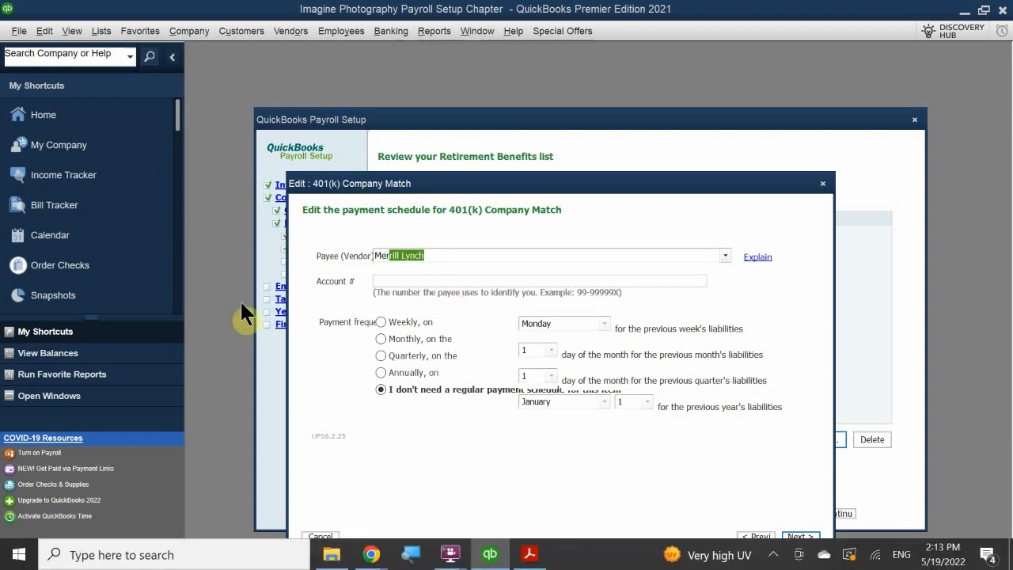
click(423, 283)
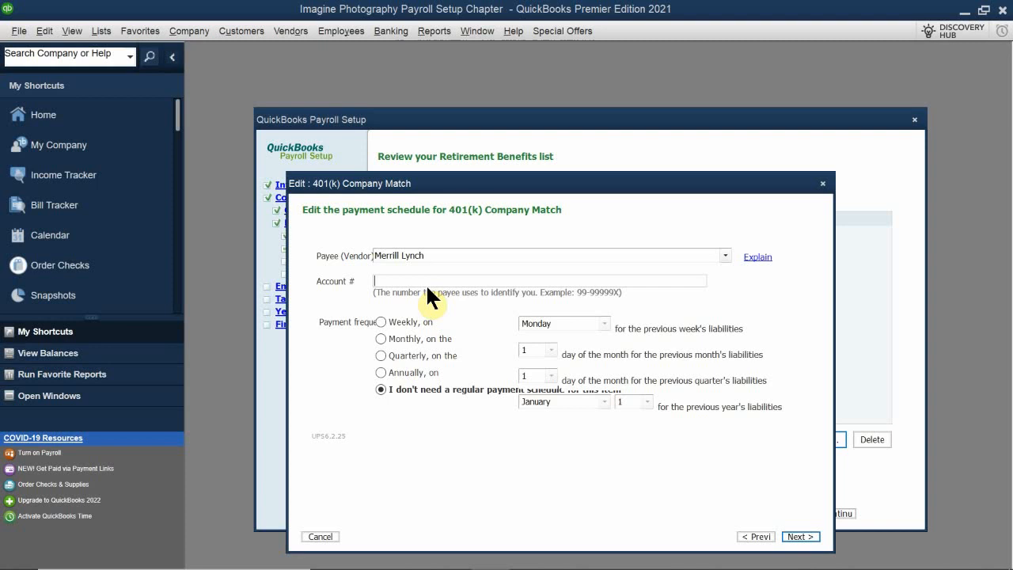
text(99-12345678)
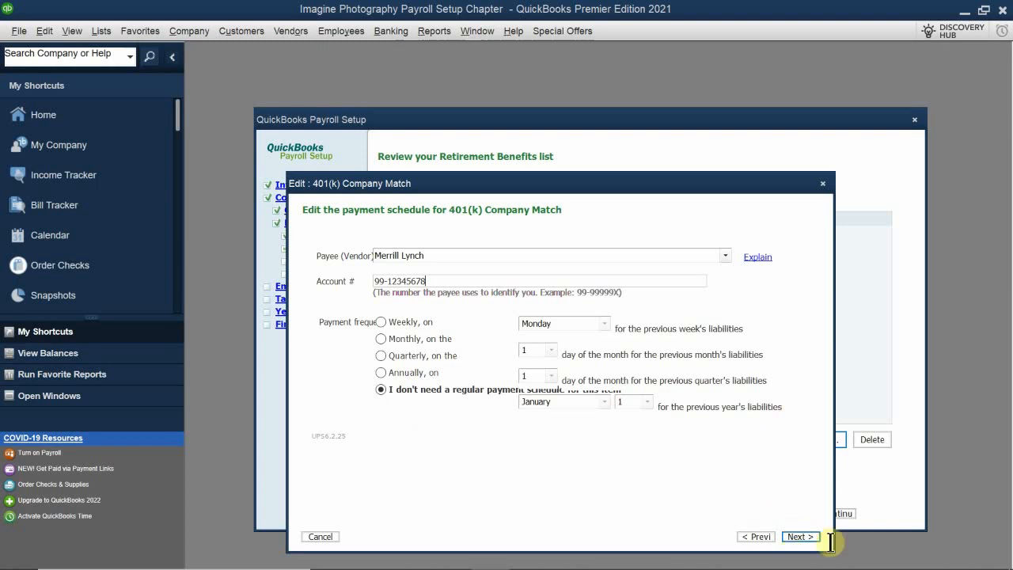
click(801, 539)
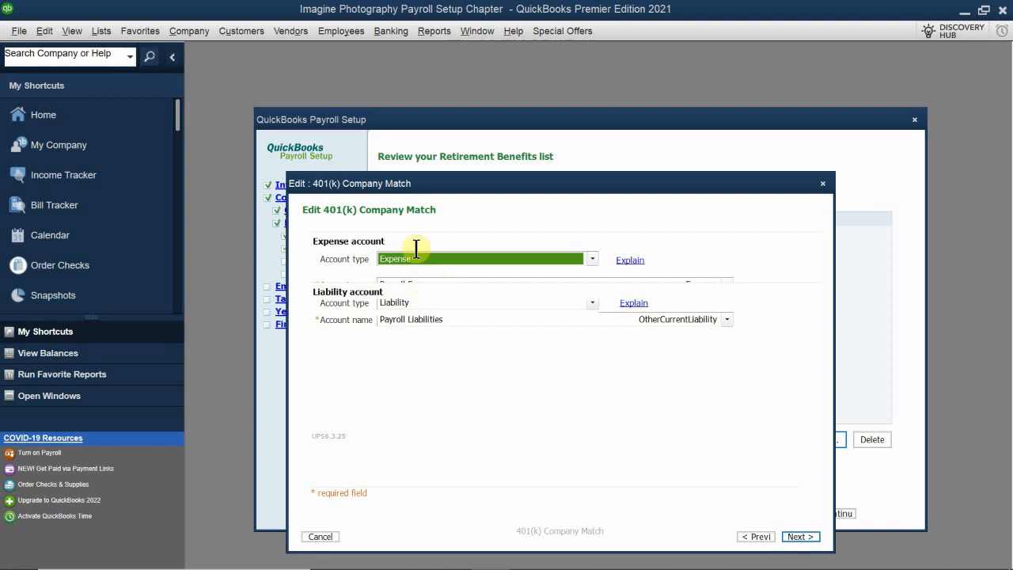
Assign the match to expense account Payroll Expenses:Employee Benefits and liability account Payroll Liabilities:Other Payroll Liabilities, keeping the standard tax settings.
click(417, 283)
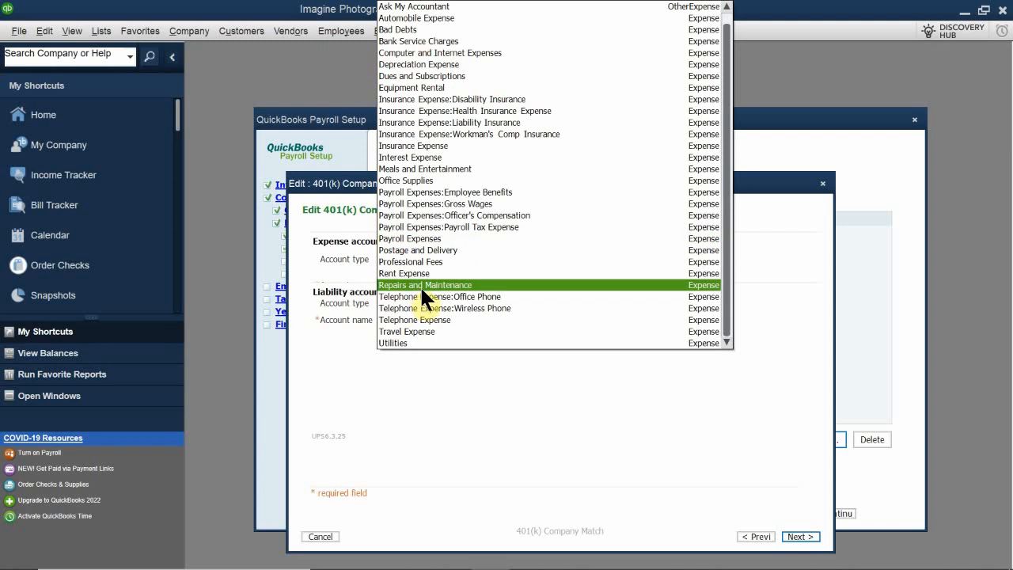
click(505, 193)
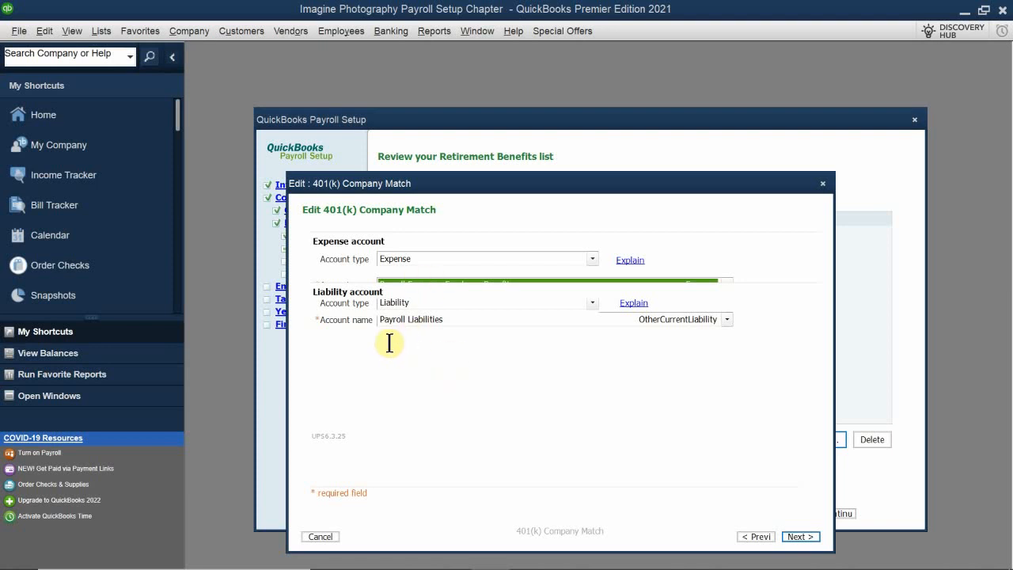
click(417, 320)
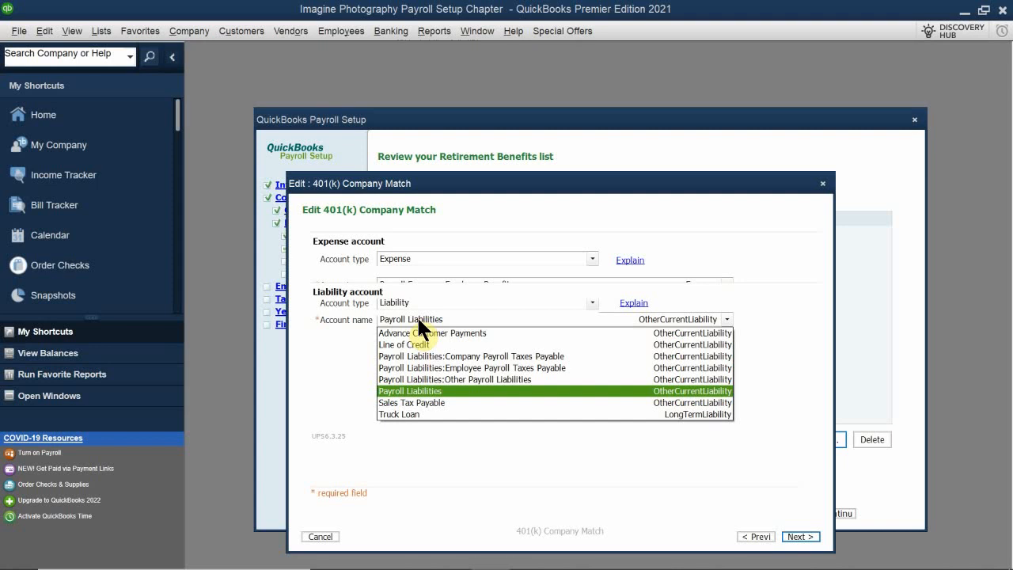
click(458, 379)
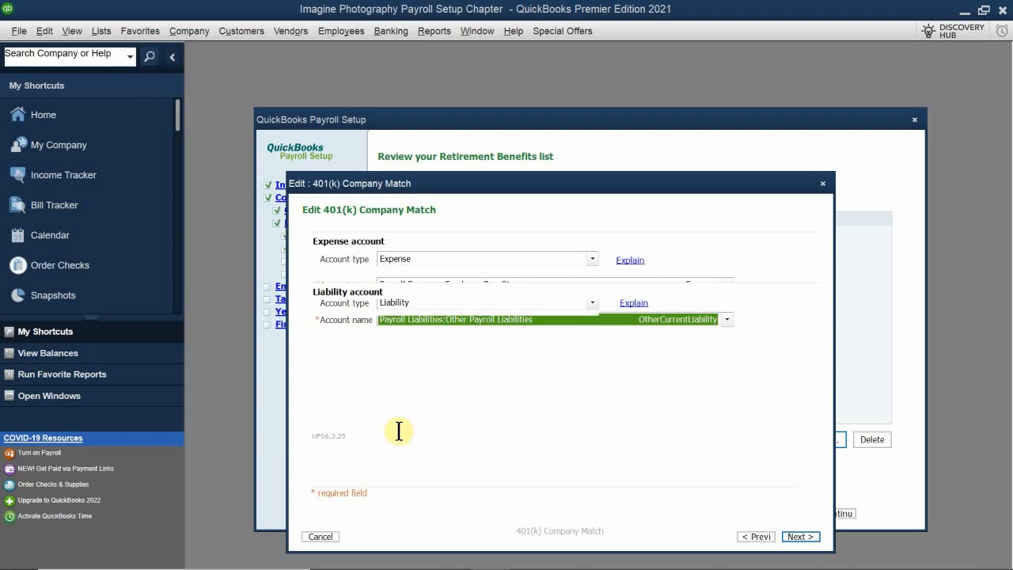
click(801, 540)
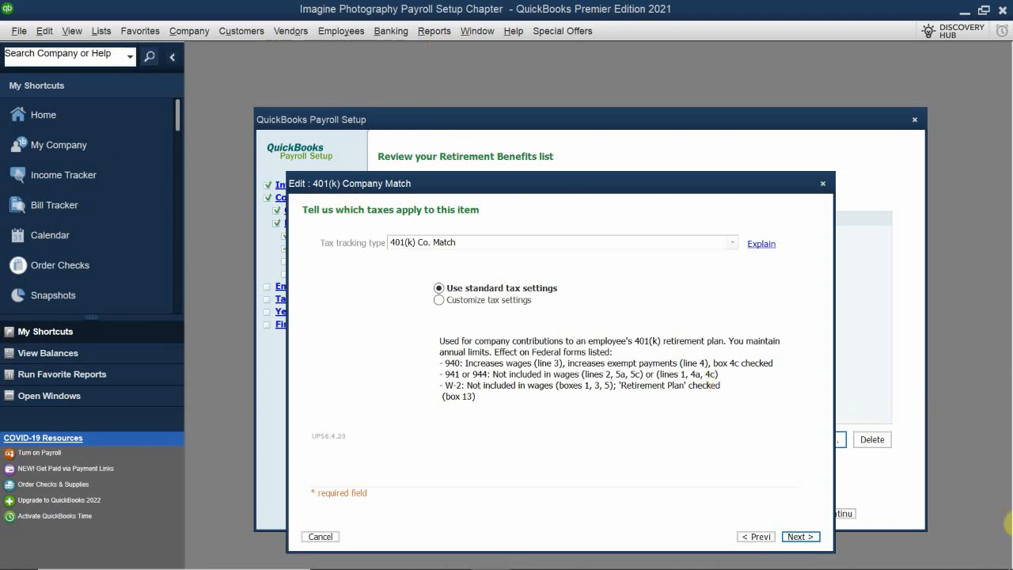
click(800, 537)
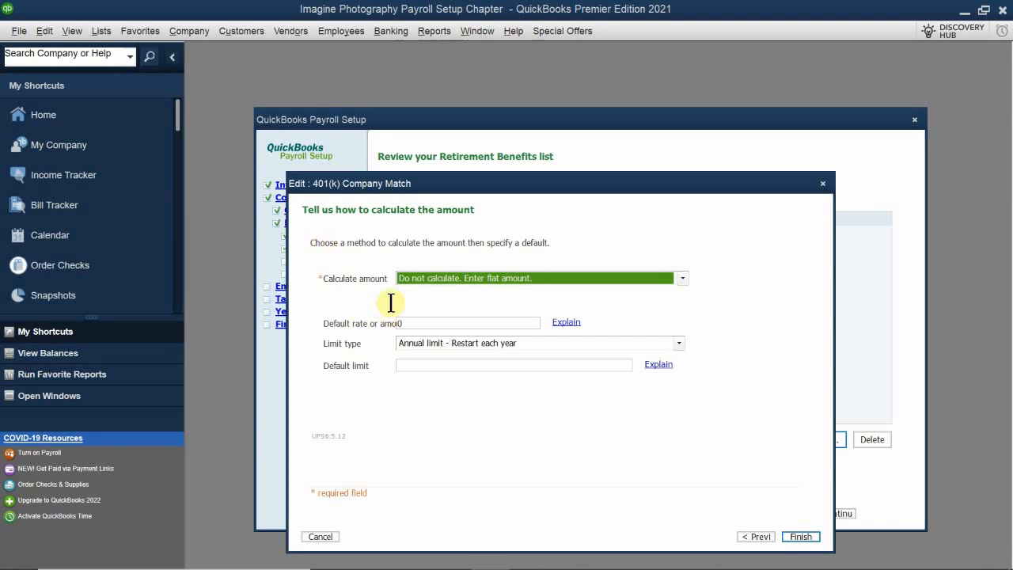
Calculate the company match as a percentage of pay with a default rate of 2%.
click(413, 276)
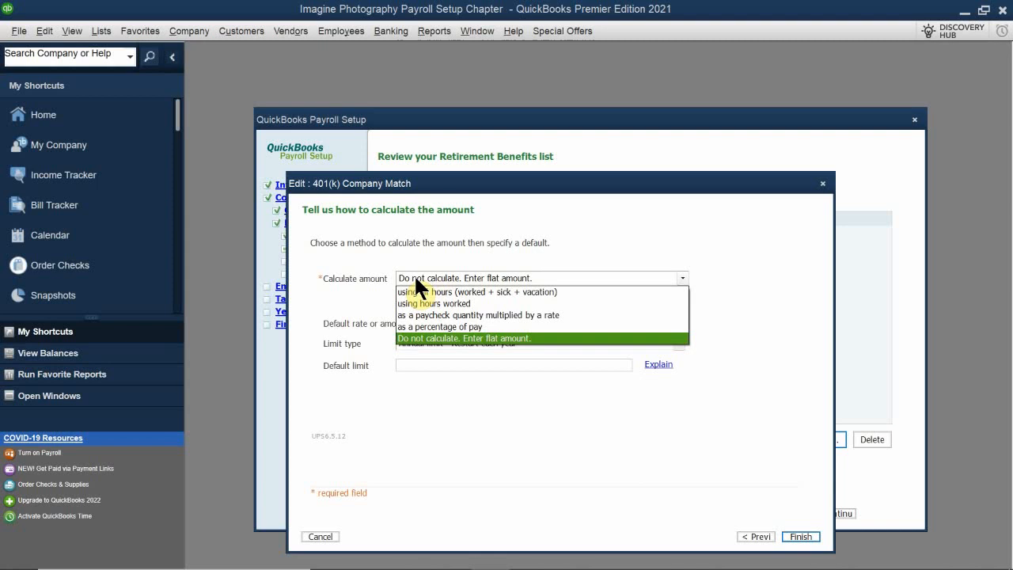
click(469, 327)
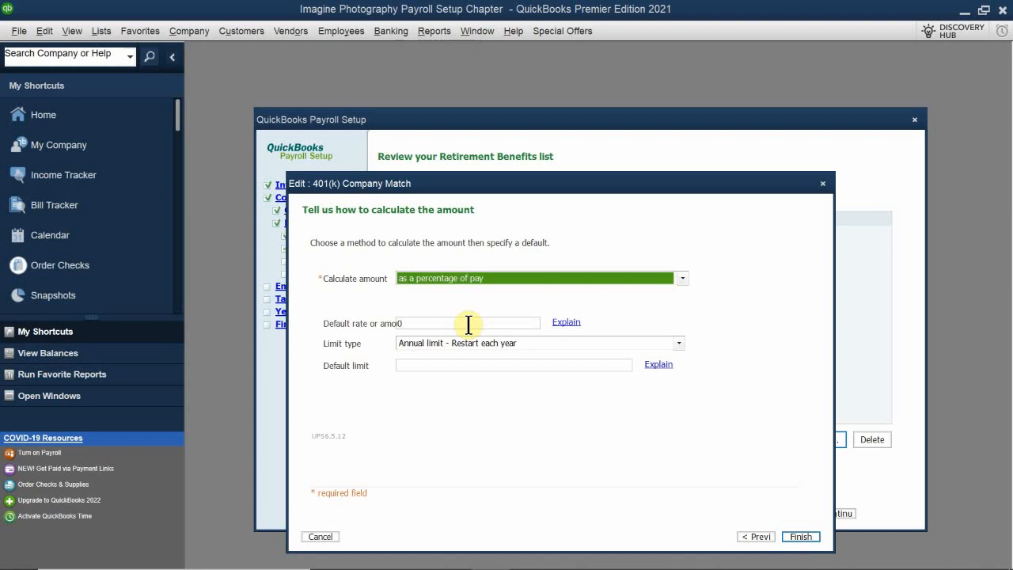
click(446, 324)
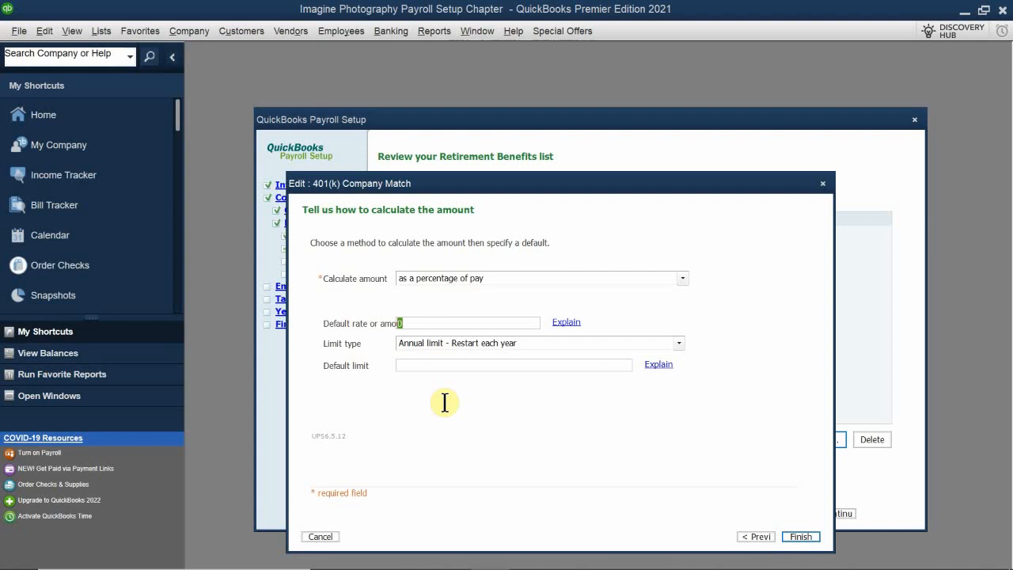
key(BackSpace)
text(2$)
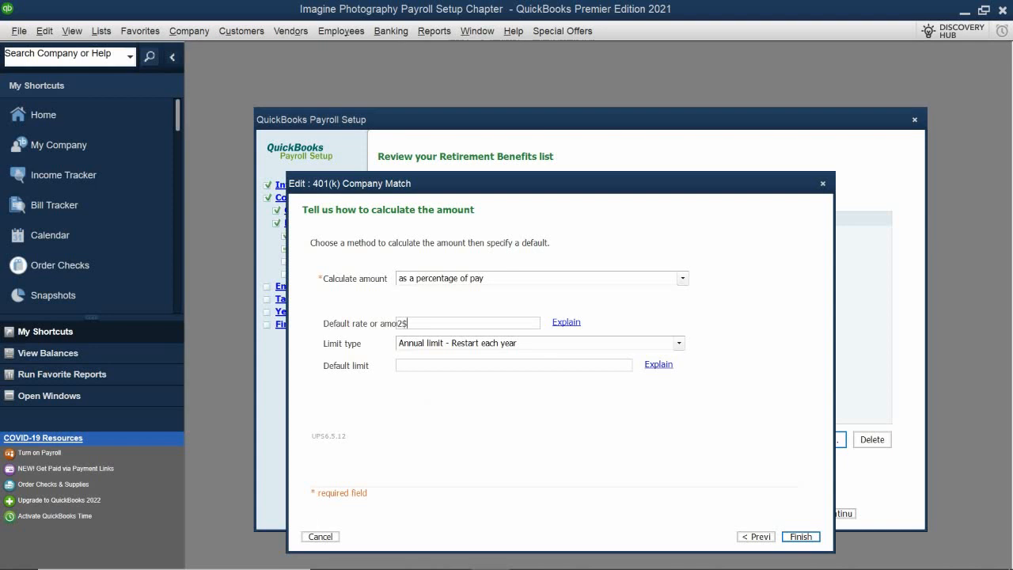
key(BackSpace)
text(%)
Set the match's default limit to 5,500.00 with the annual limit type, and finish the edit.
click(434, 366)
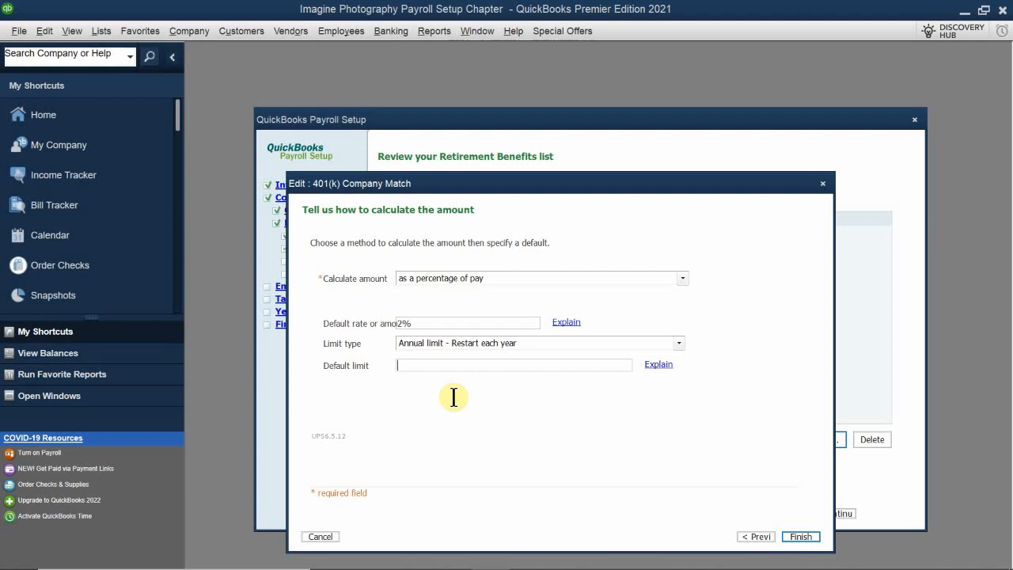
text(1650)
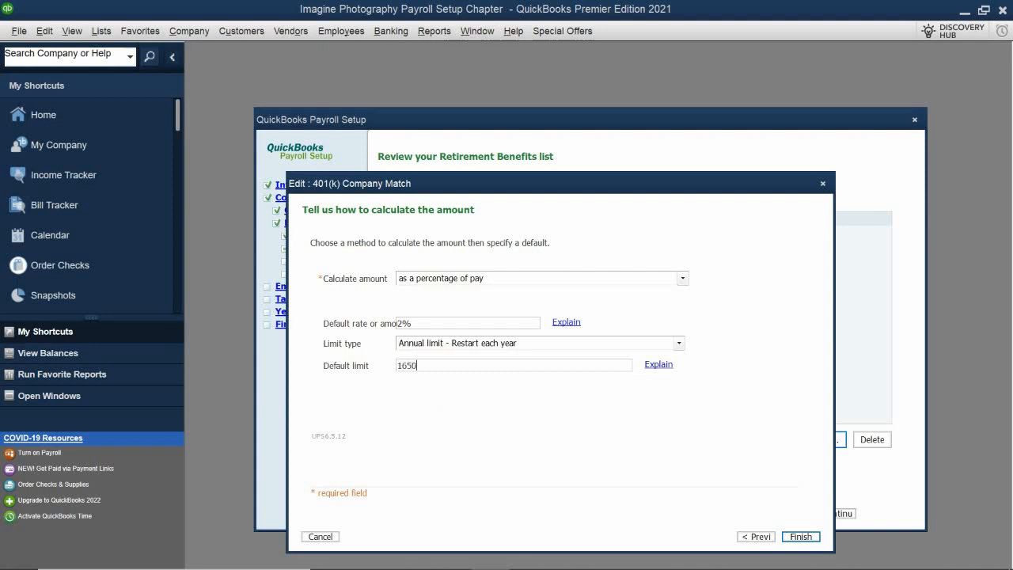
text(0)
key(BackSpace)
key(BackSpace)
key(BackSpace)
key(BackSpace)
key(BackSpace)
text(5500.00)
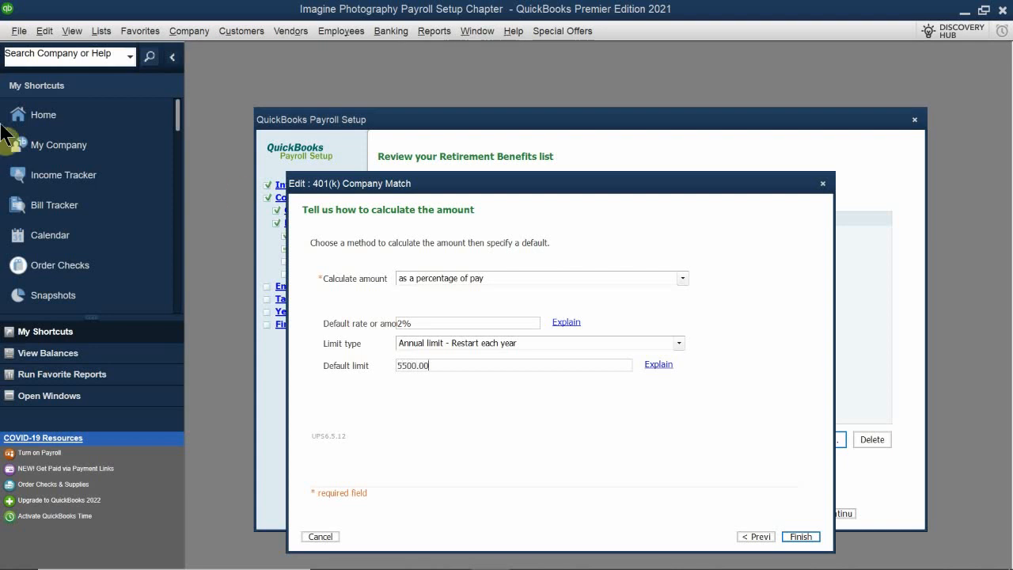
click(450, 397)
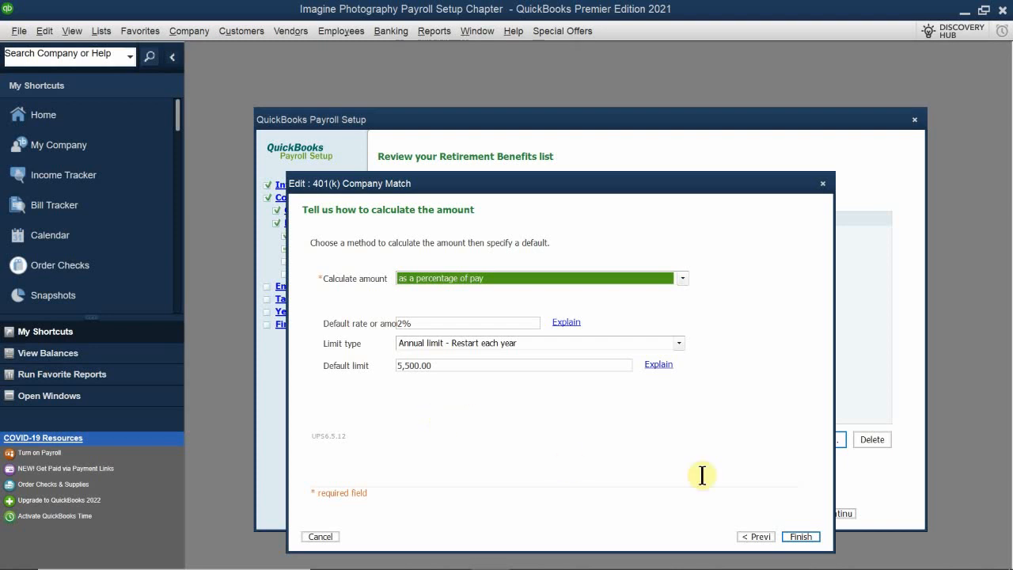
click(802, 539)
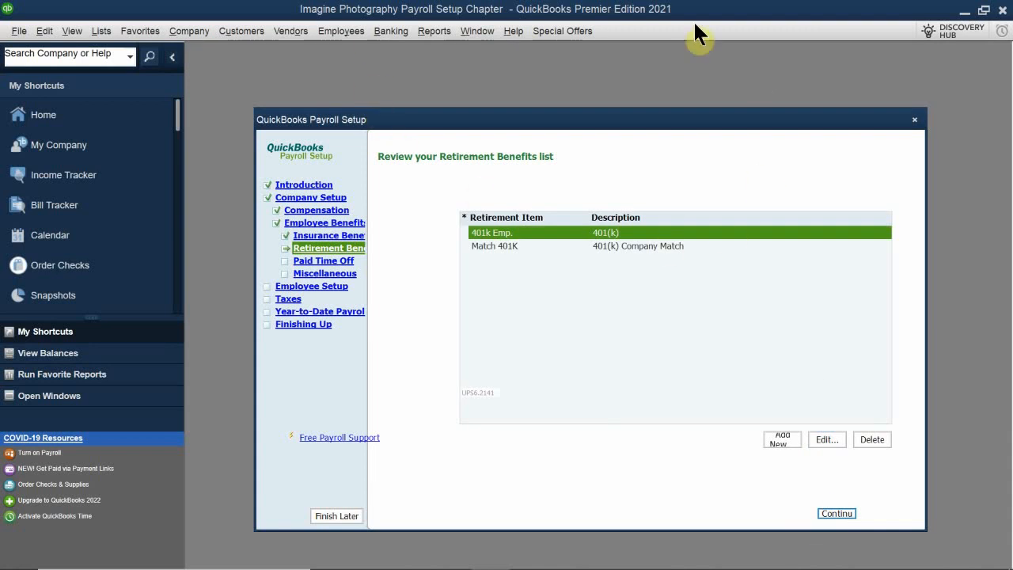
Edit the 401k Emp. retirement item, renaming it to 401K Deduction on paychecks, and proceed to its payment schedule.
click(543, 246)
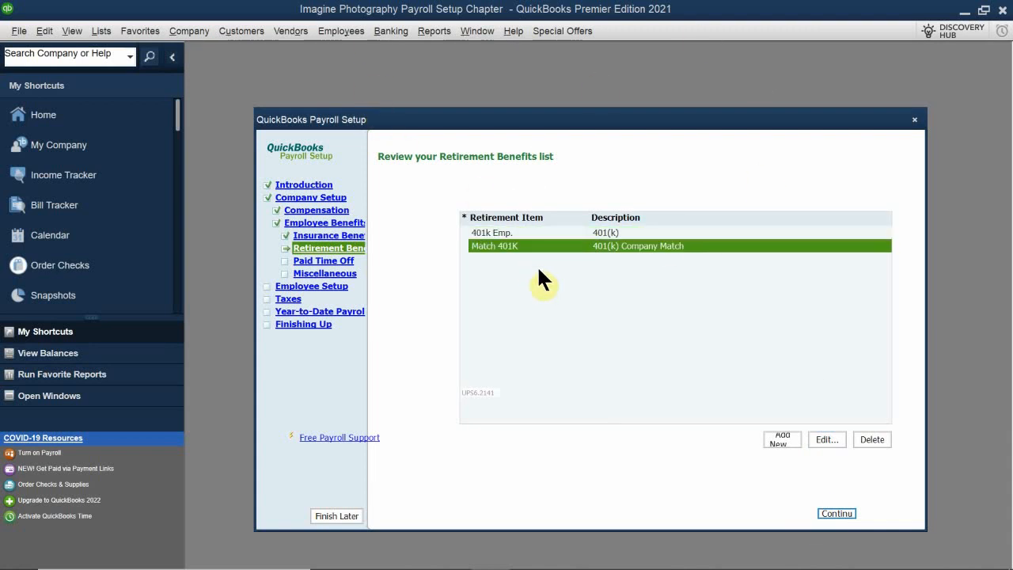
click(527, 231)
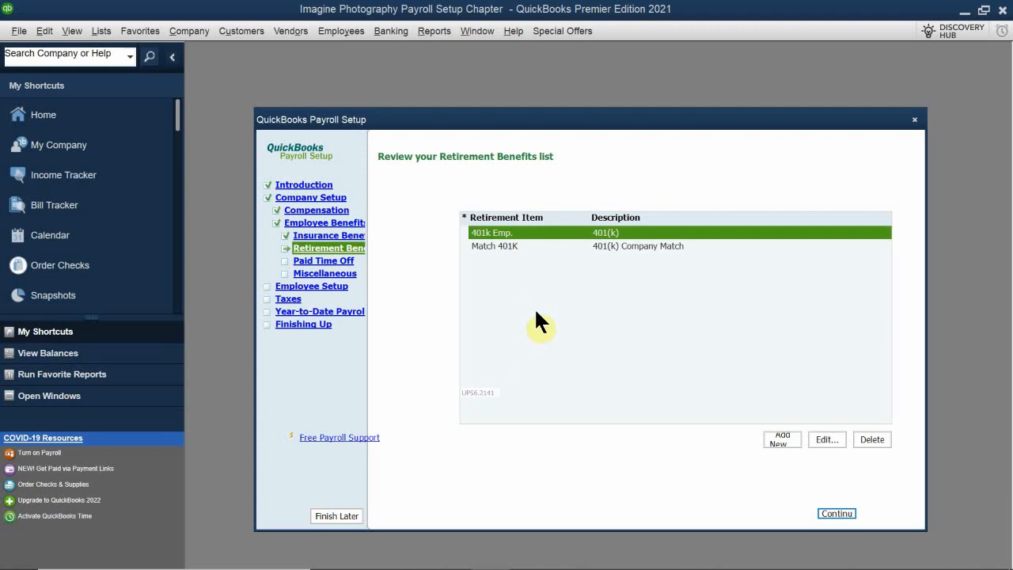
click(820, 437)
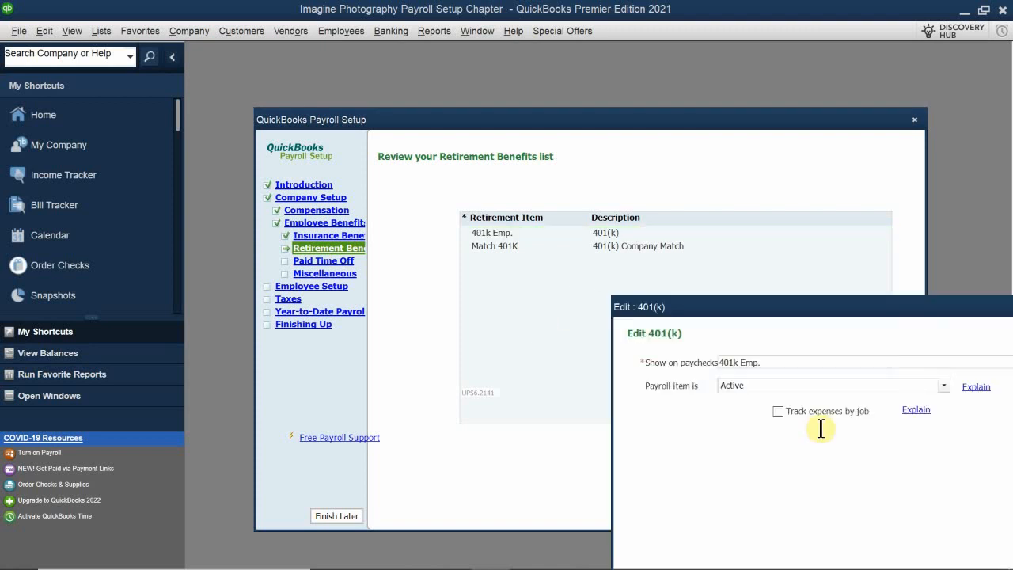
drag(741, 315, 460, 180)
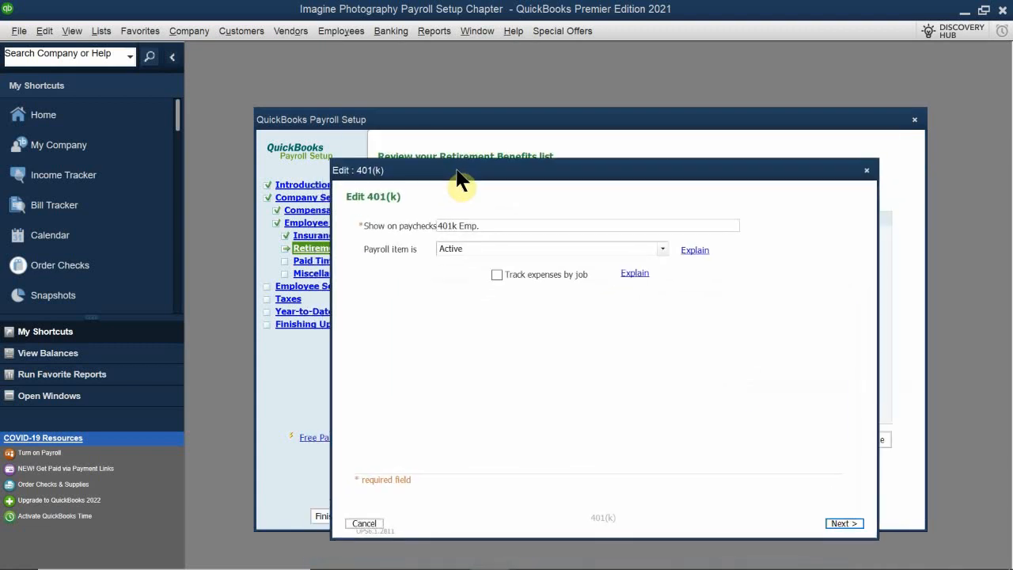
drag(507, 226, 368, 210)
key(BackSpace)
text(401K Deduction)
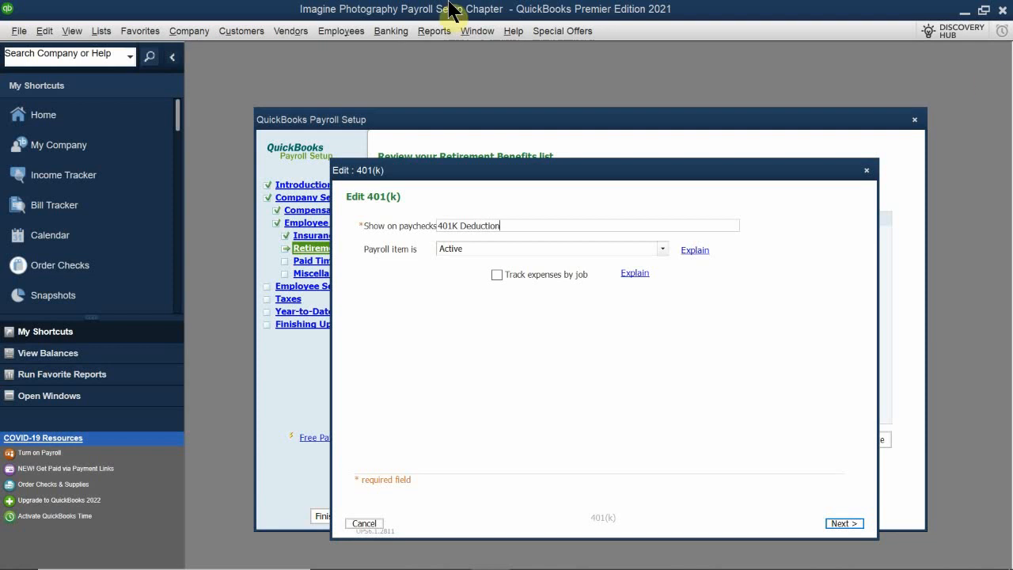
click(841, 523)
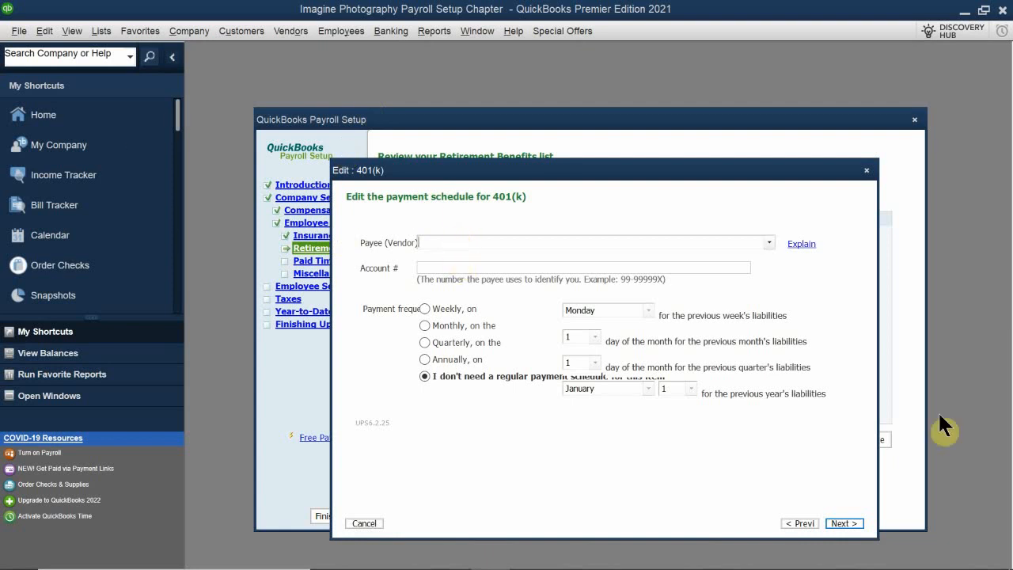
Set Merrill Lynch as payee for the 401(k) deduction and enter the payee account number, keeping no regular payment schedule.
text(Merrill Lynch)
key(Tab)
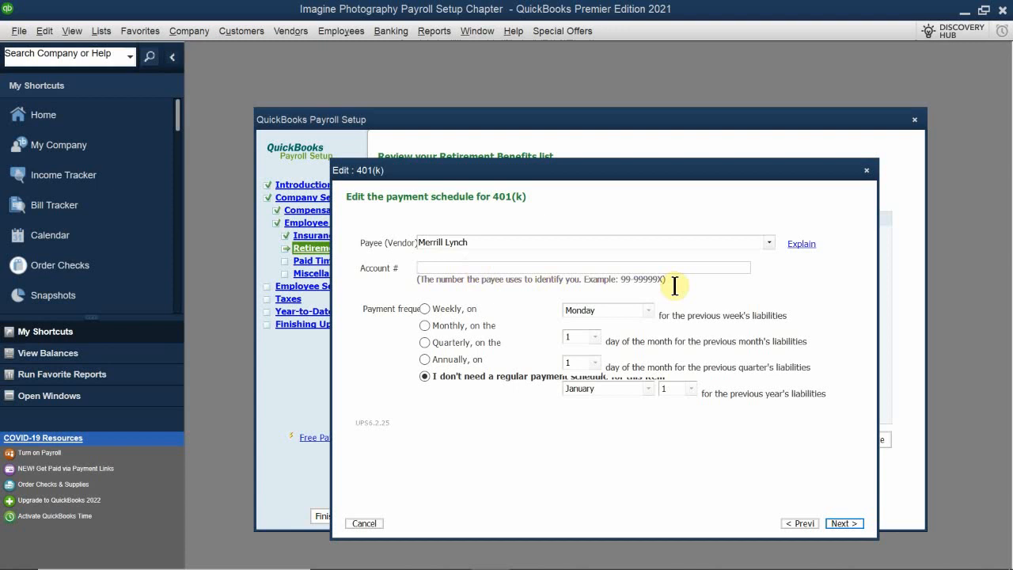
text(99-12345)
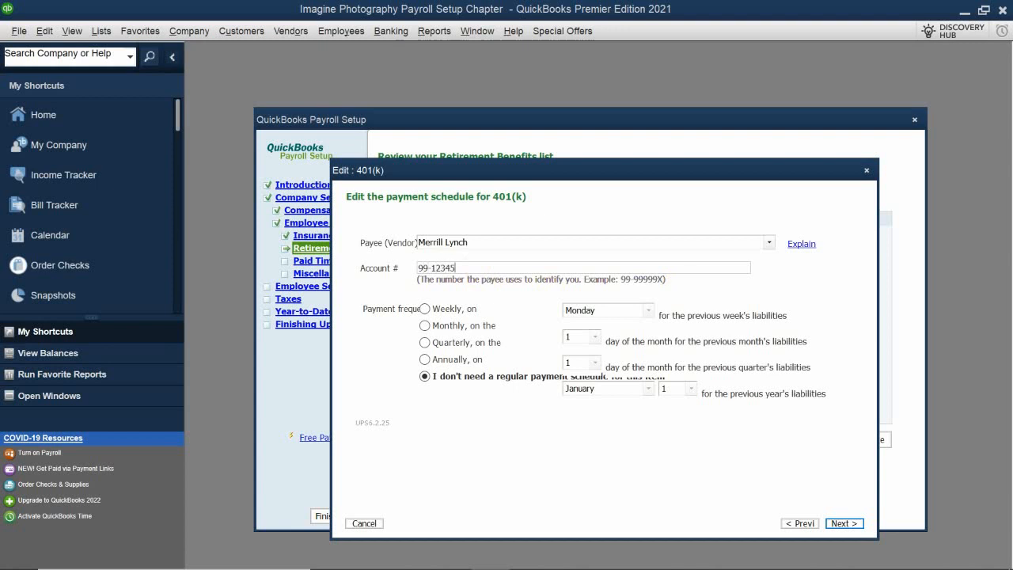
text(678)
click(843, 523)
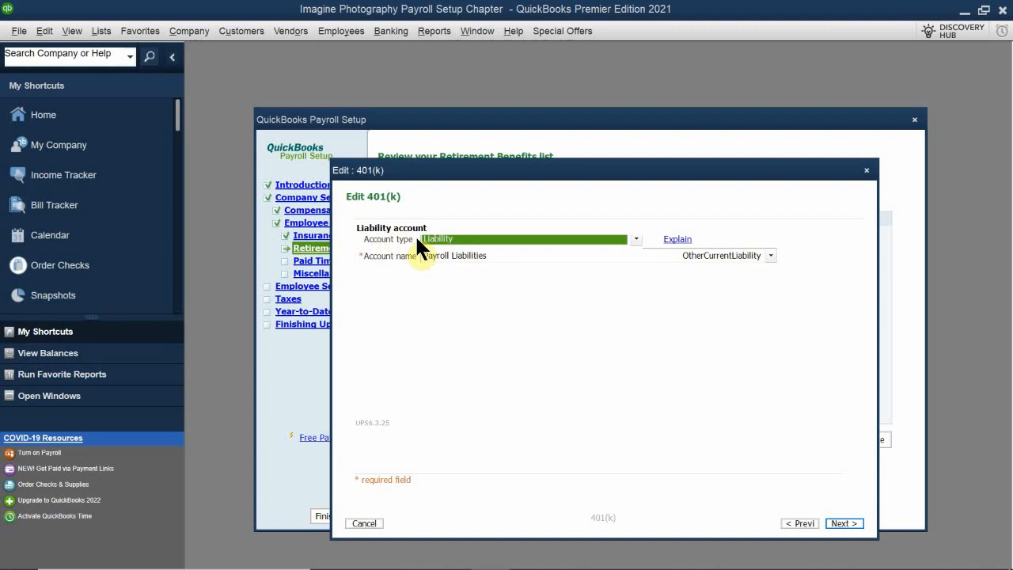
Assign the 401(k) deduction to the Payroll Liabilities:Other Payroll Liabilities account, keep the standard tax settings, and proceed to its calculation.
click(450, 252)
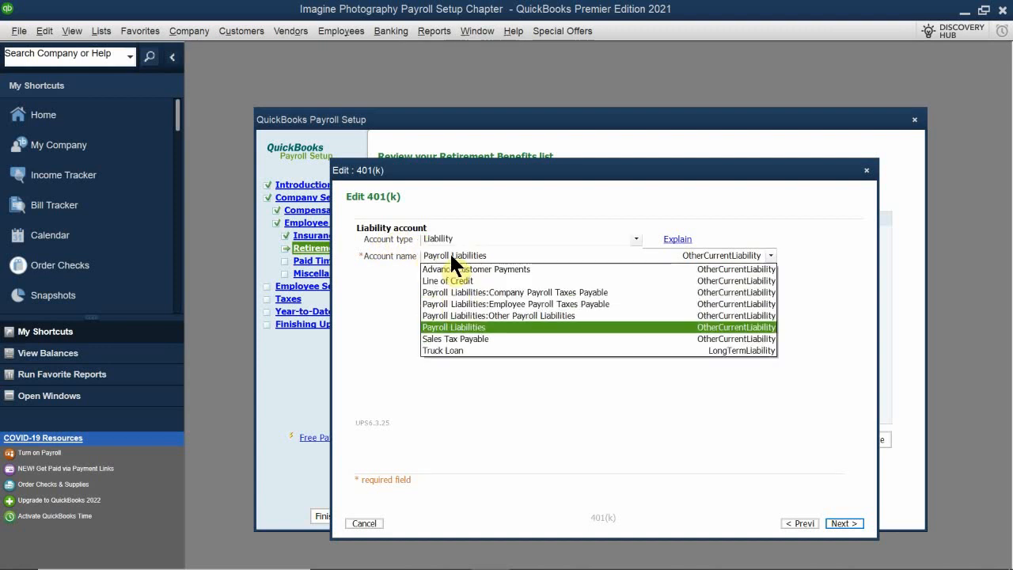
click(493, 316)
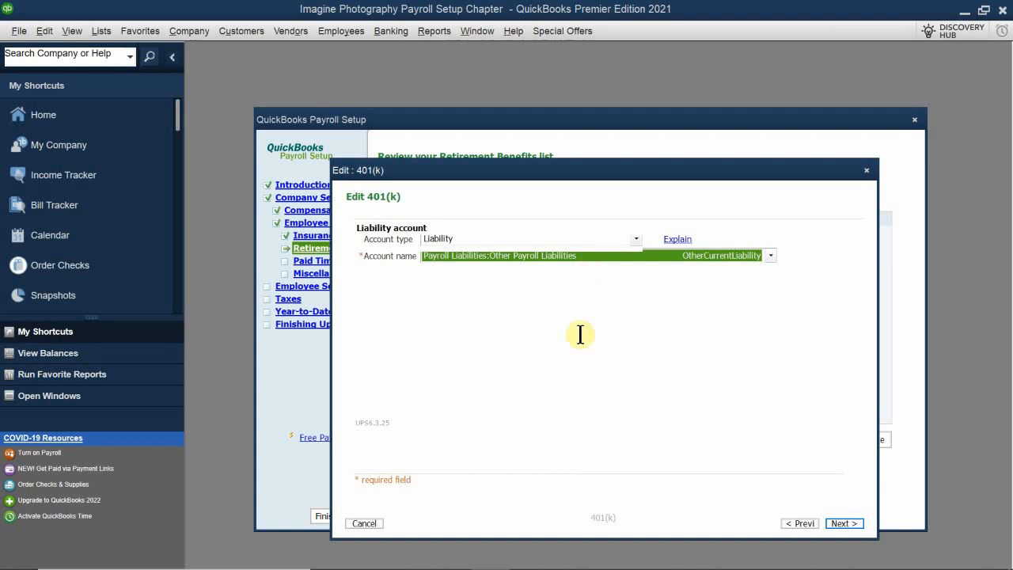
click(846, 523)
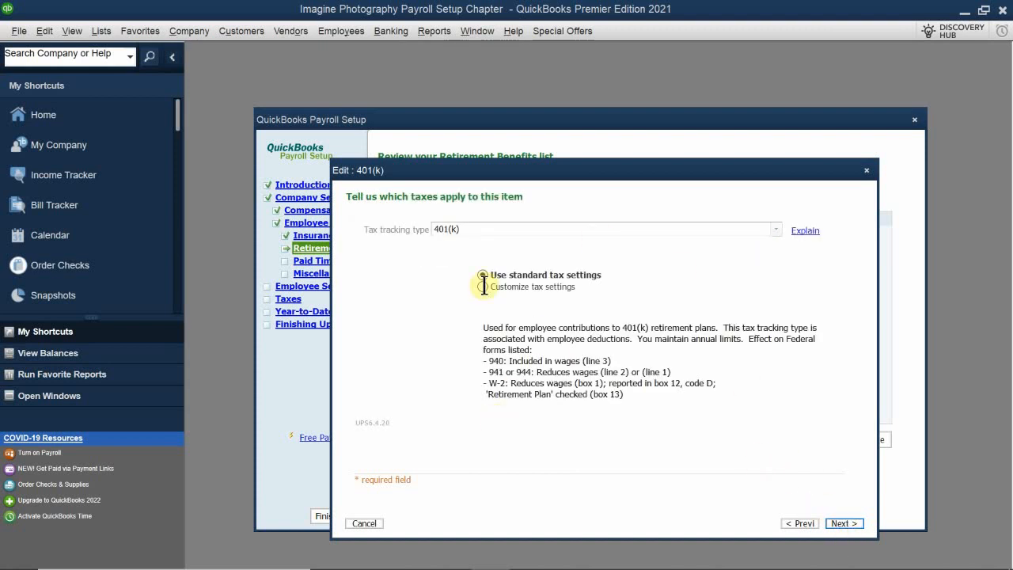
click(843, 524)
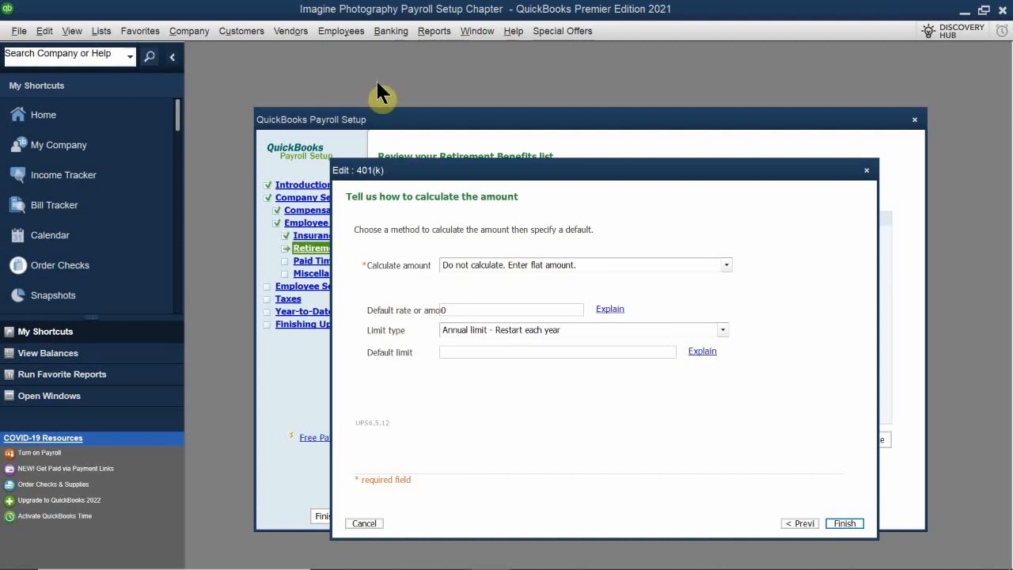
Calculate the 401(k) deduction as a percentage of pay with a default rate of 4%.
click(486, 264)
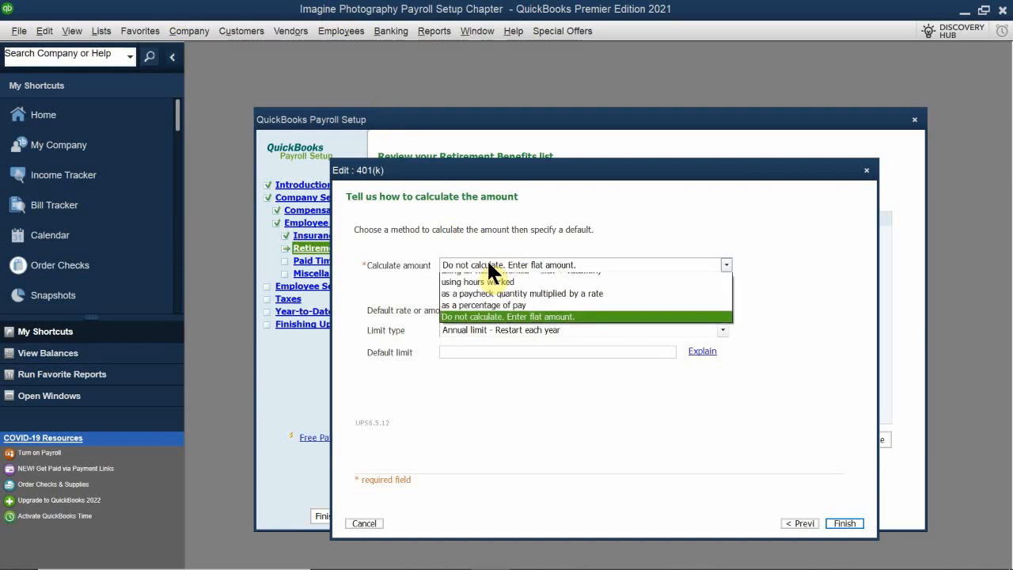
click(487, 313)
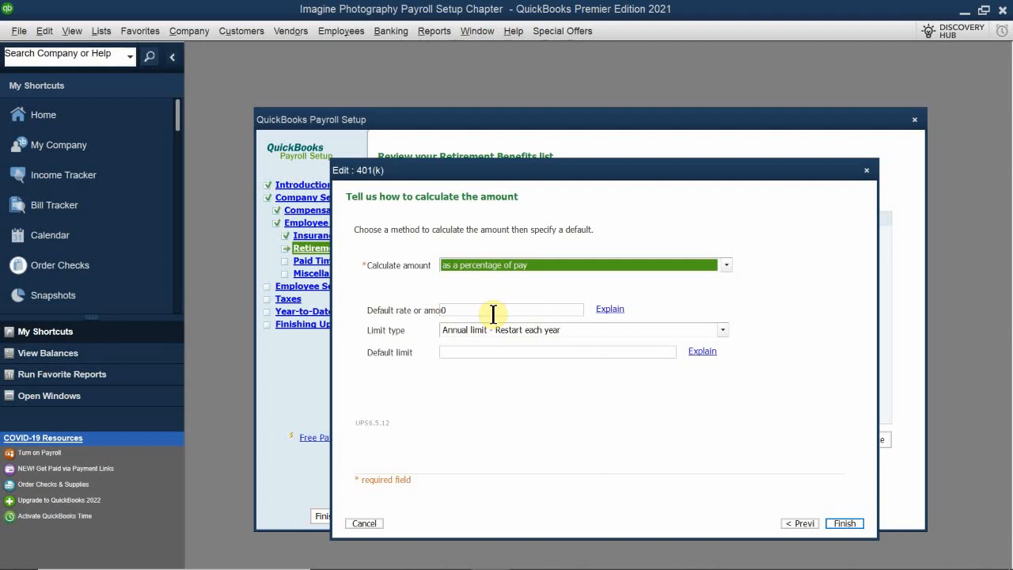
click(493, 314)
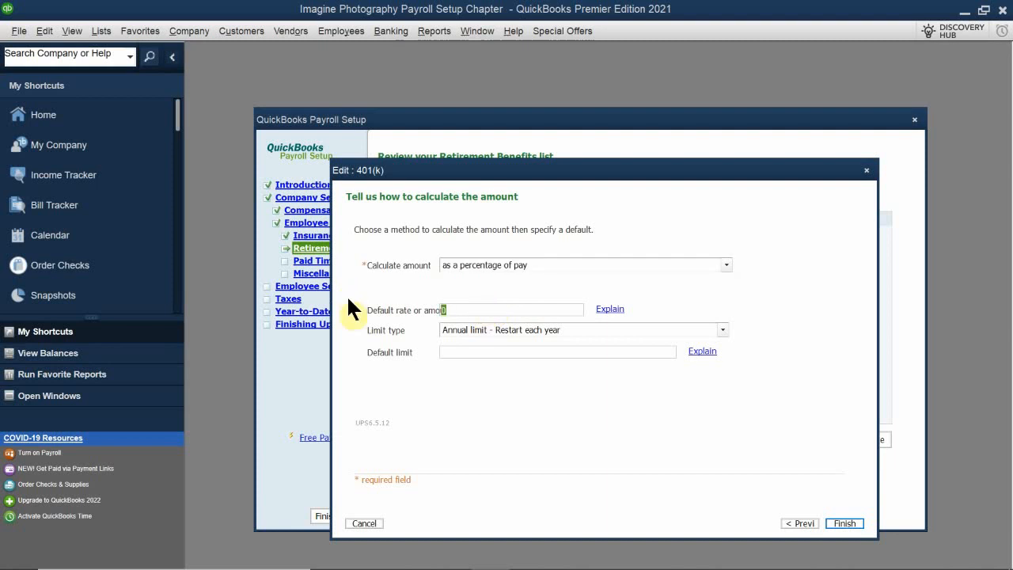
text(4$)
key(BackSpace)
text(%)
Set the deduction's default limit to 16,500.00 with the annual limit type, and finish the edit.
click(464, 351)
text(16500.00)
click(841, 525)
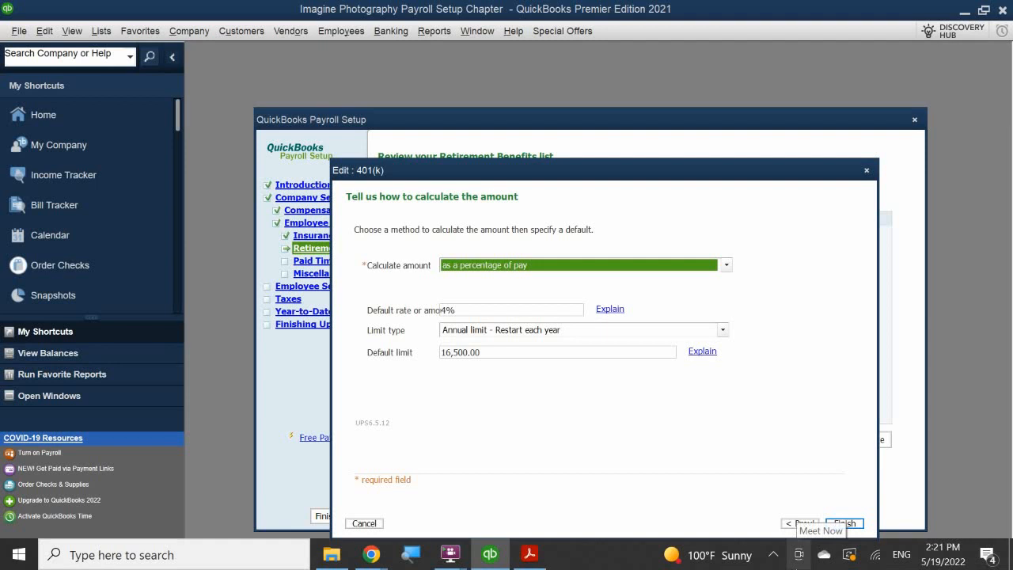
click(841, 523)
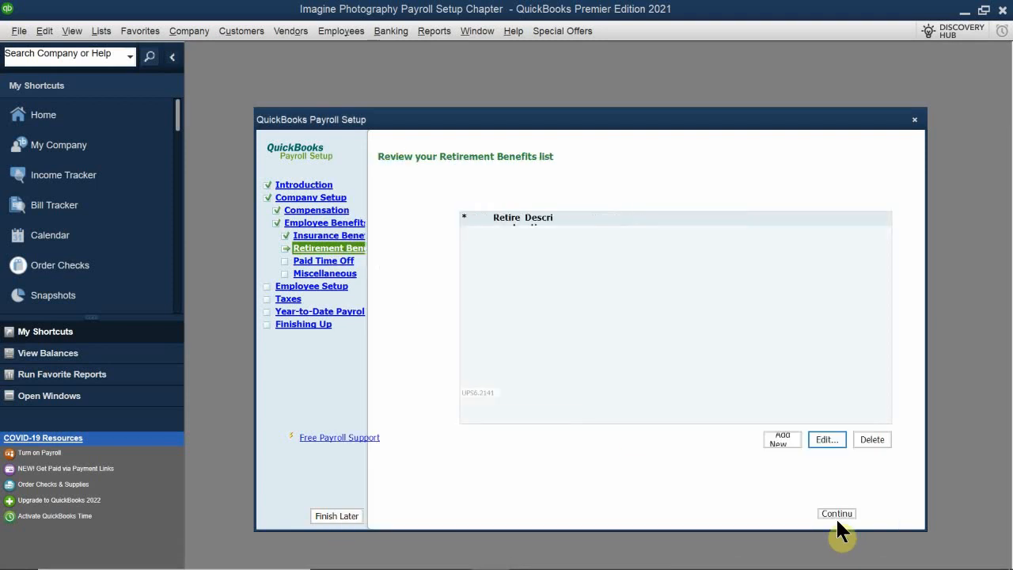
click(573, 303)
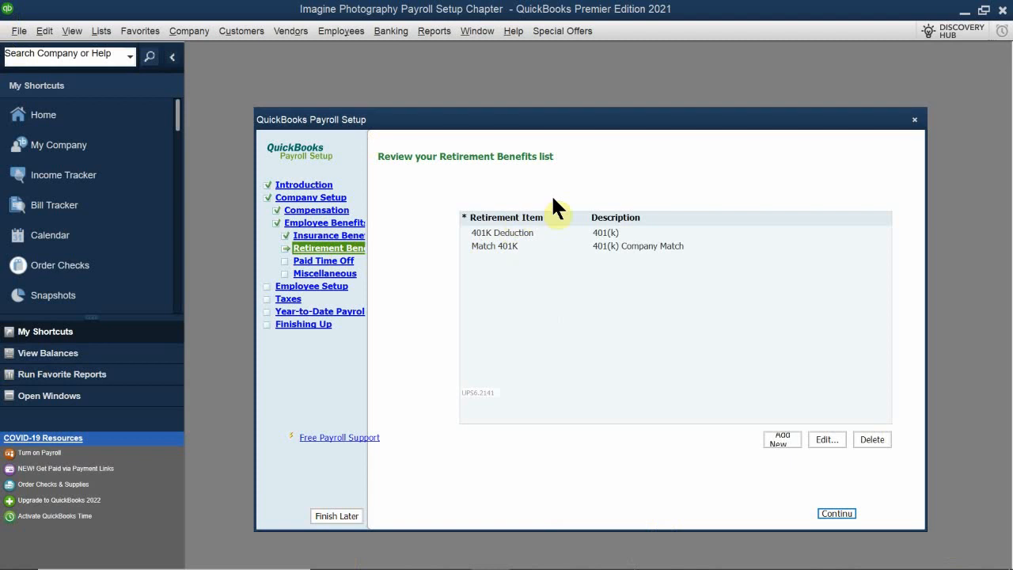
Continue to the paid time off setup and add paid vacation time off as the only kind provided.
click(833, 511)
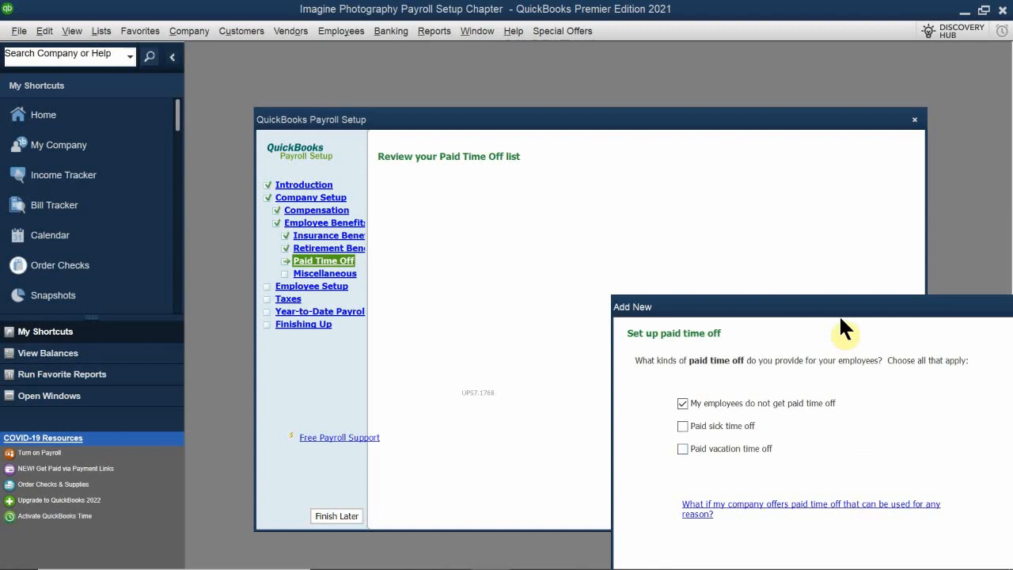
drag(711, 310, 482, 192)
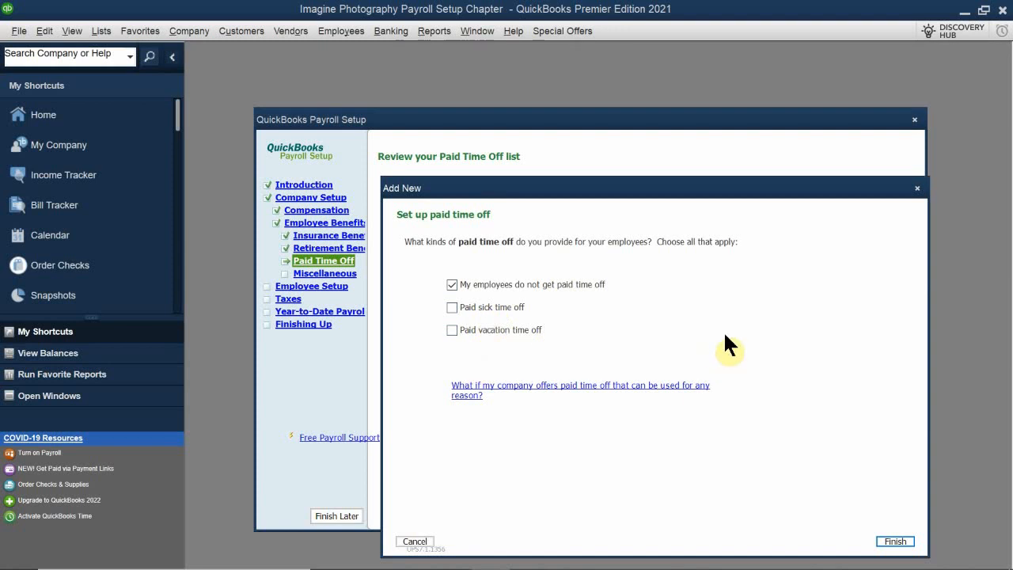
click(450, 330)
drag(654, 195, 649, 98)
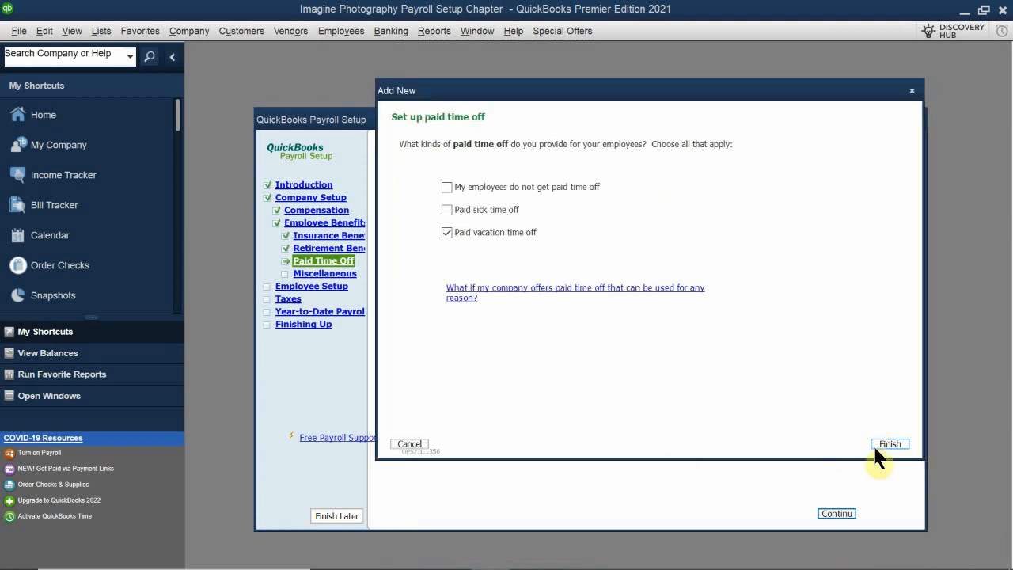
click(893, 442)
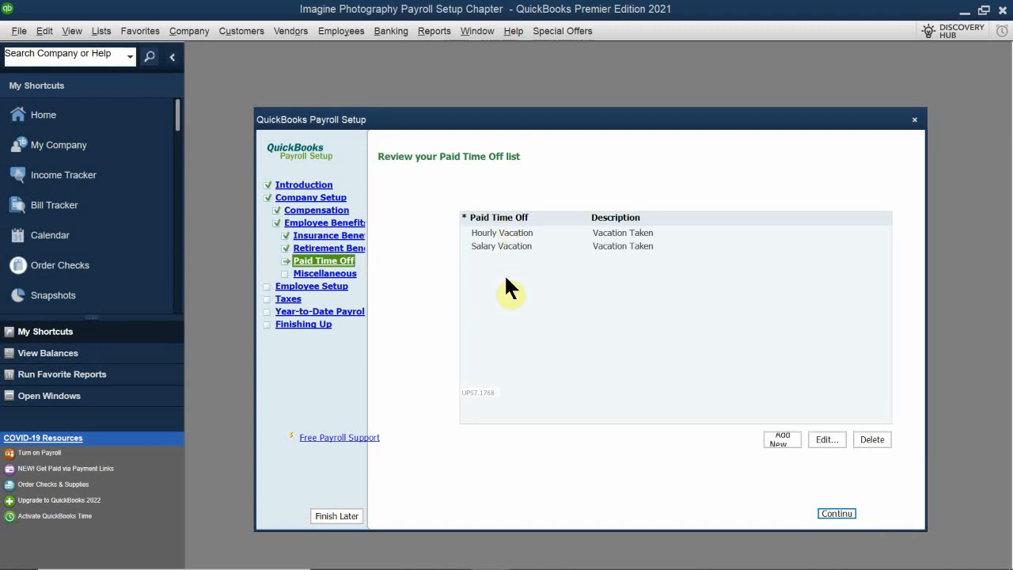
Delete the Hourly Vacation item from the Paid Time Off list.
click(490, 234)
click(505, 313)
click(499, 230)
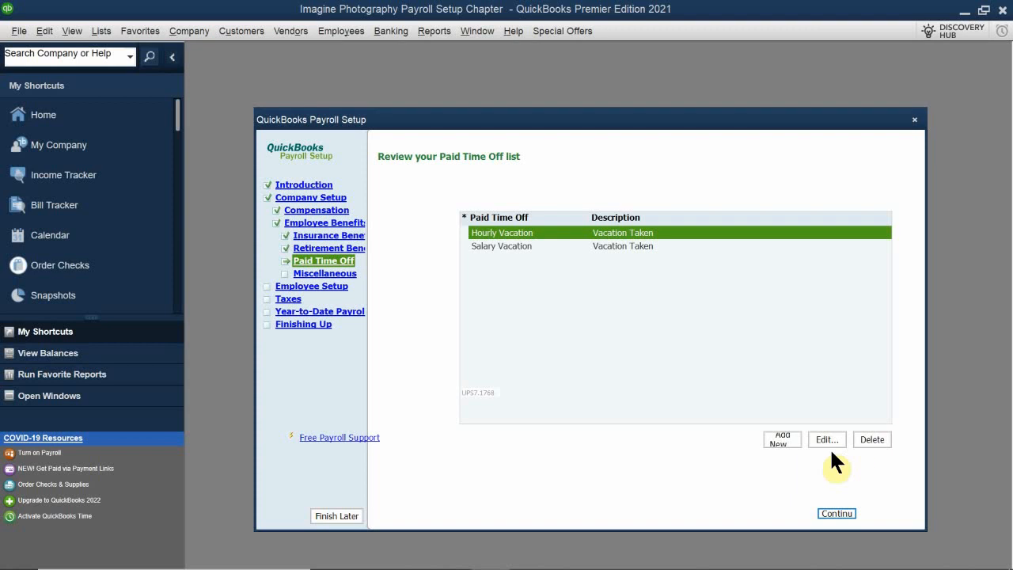
click(875, 438)
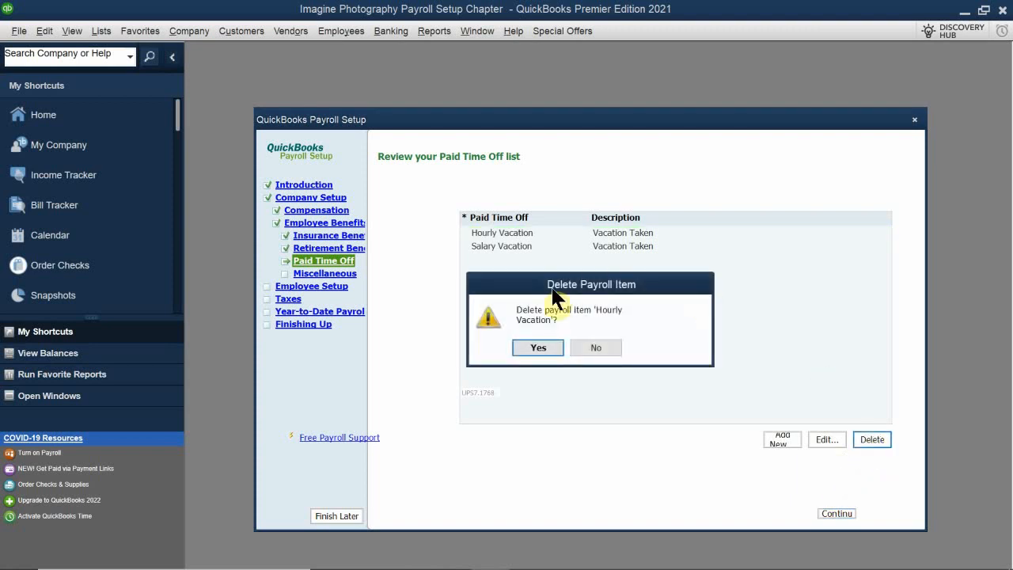
click(536, 347)
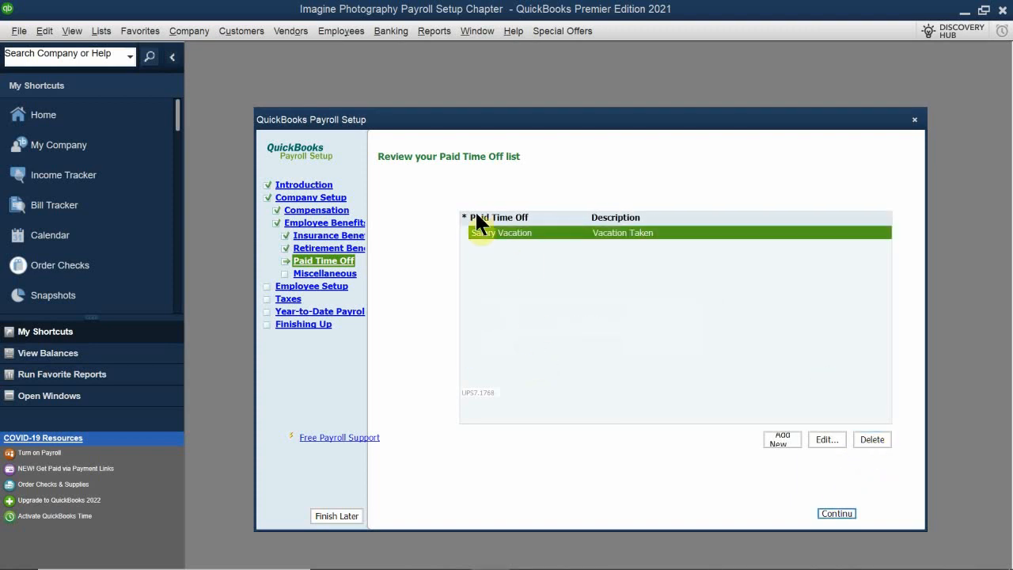
click(508, 251)
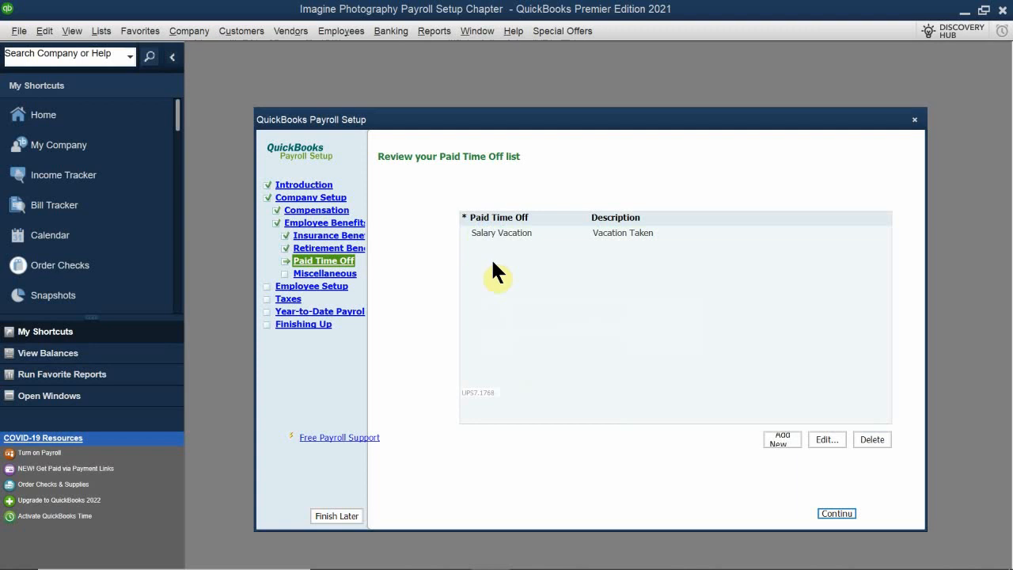
Edit the Salary Vacation item to use the Payroll Expenses:Gross Wages expense account, and finish the edit.
click(526, 231)
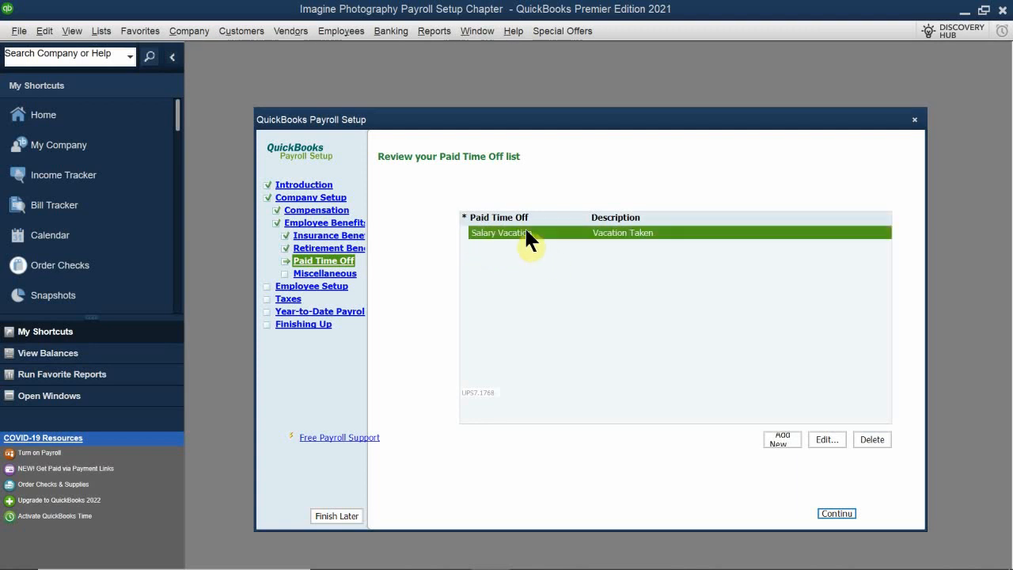
click(826, 439)
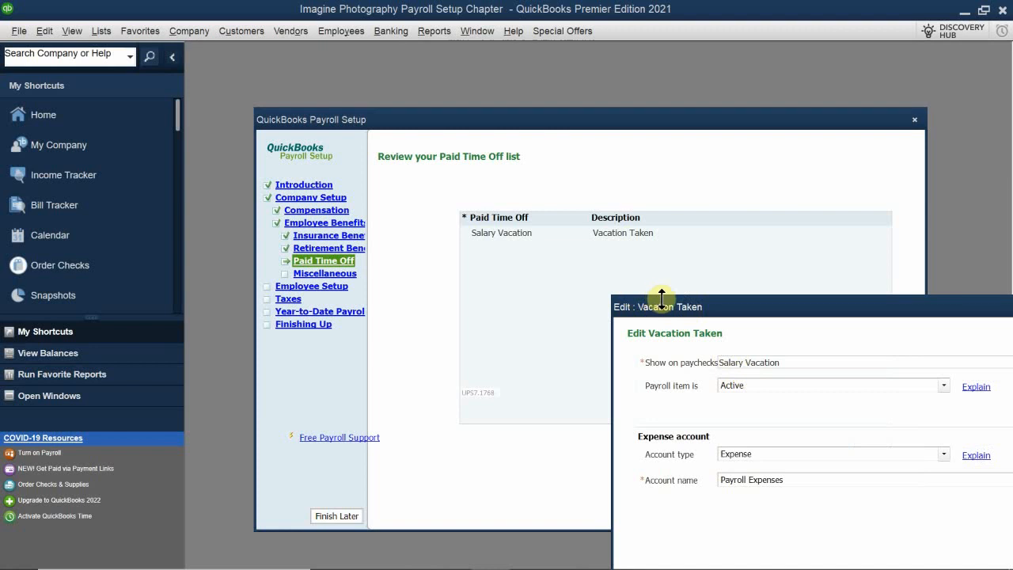
drag(666, 309, 434, 185)
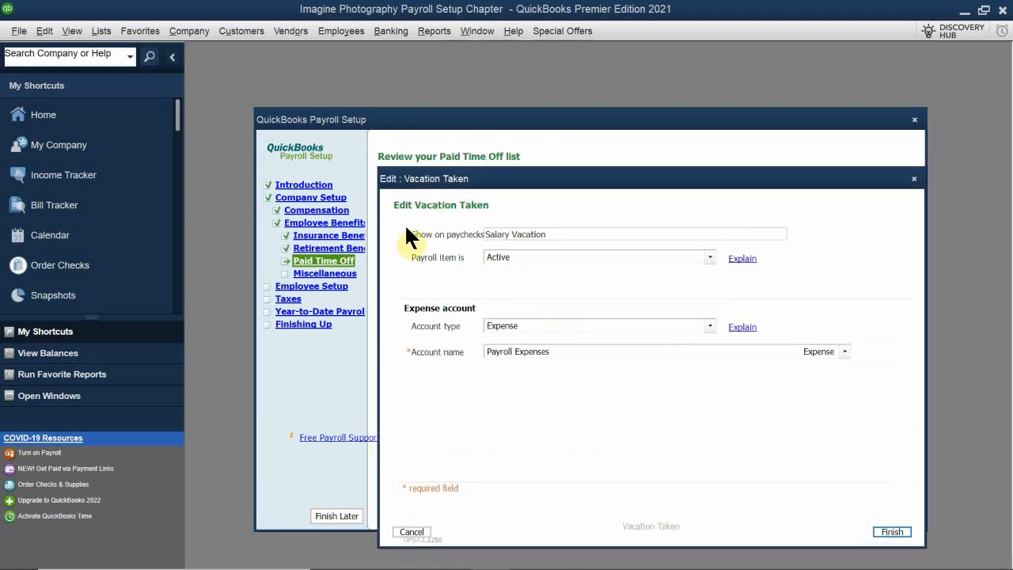
click(560, 351)
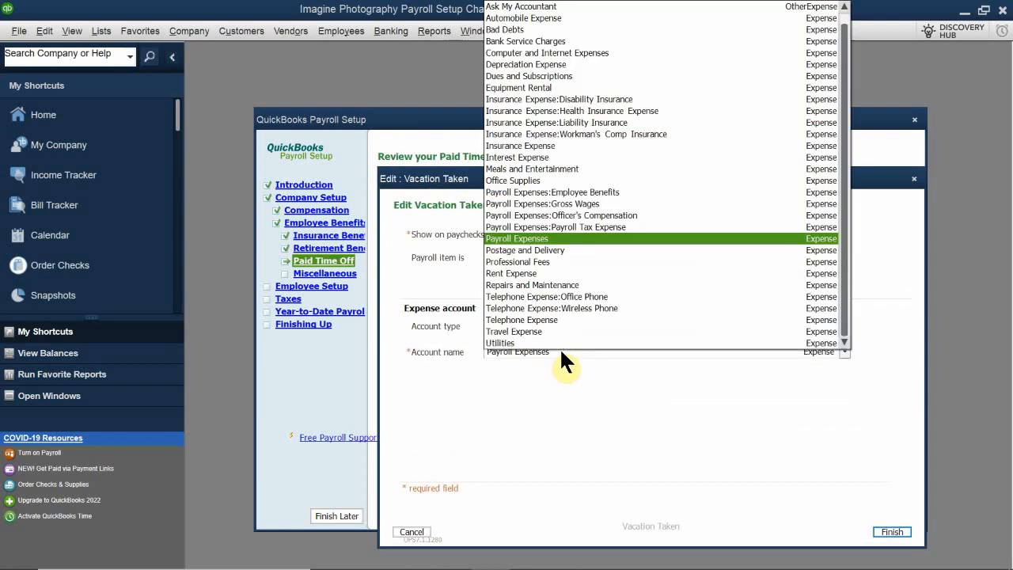
click(624, 204)
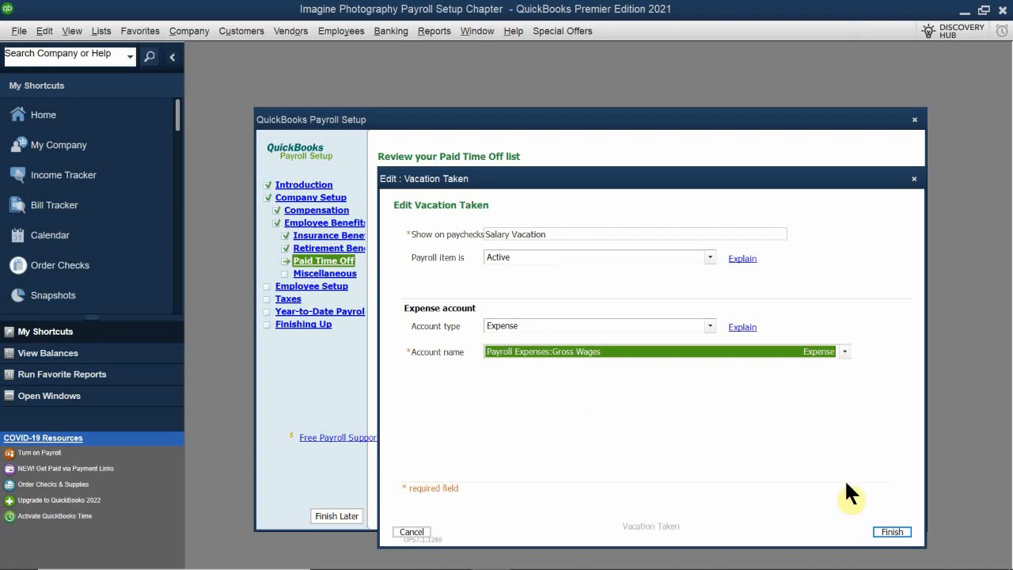
click(899, 532)
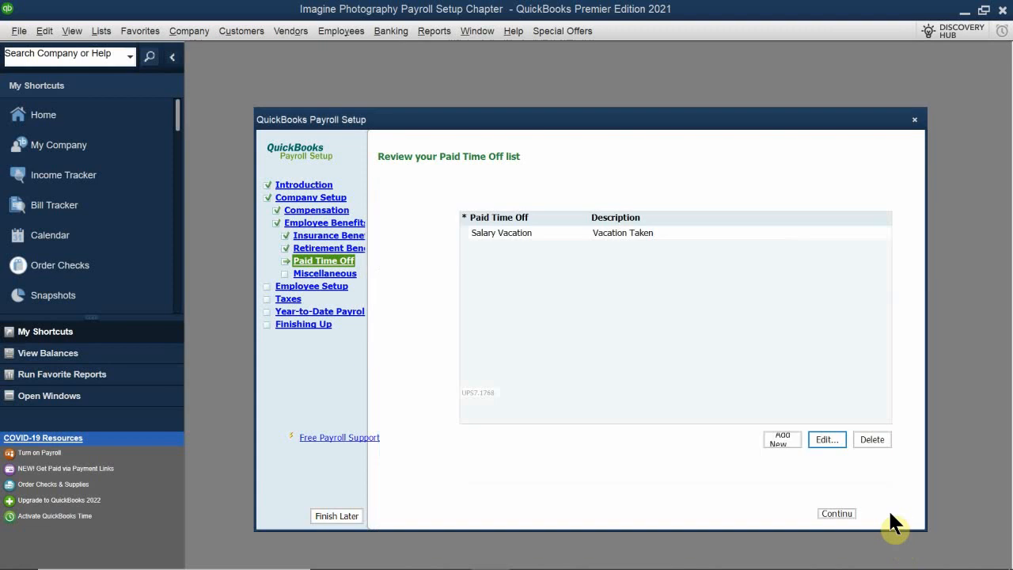
Continue from the Paid Time Off list to the setup of miscellaneous additions and deductions.
click(572, 233)
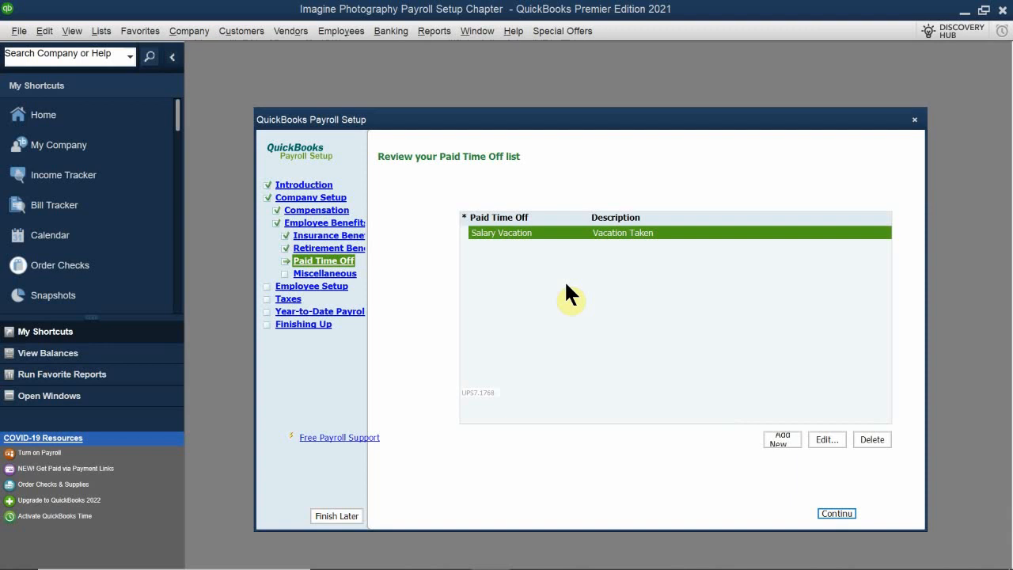
click(838, 514)
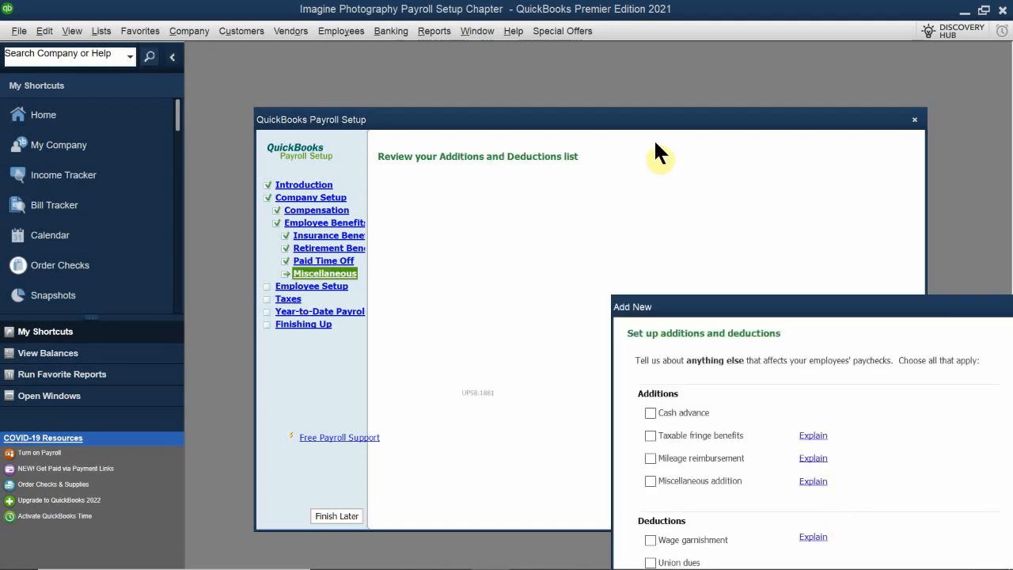
drag(736, 310, 513, 190)
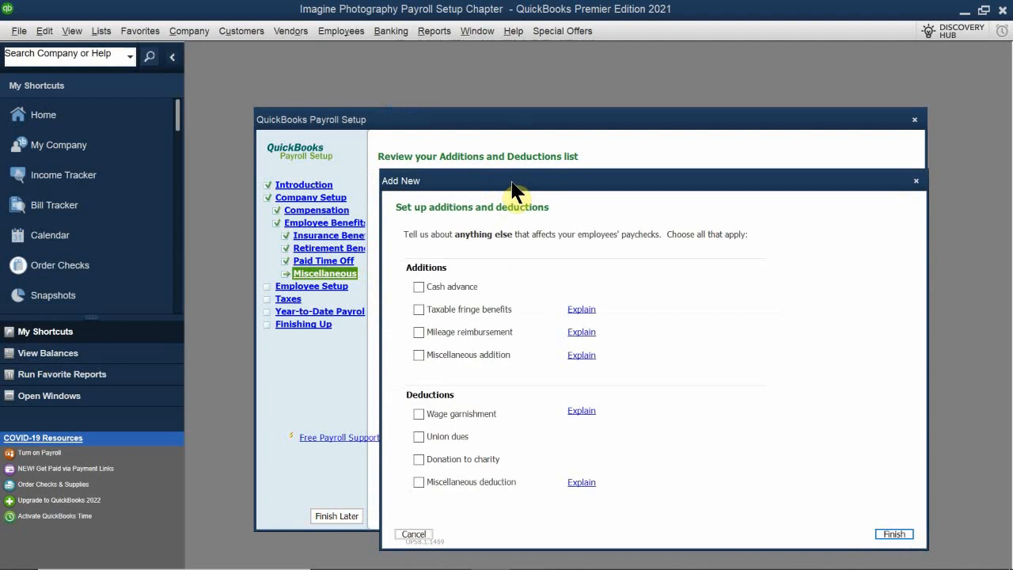
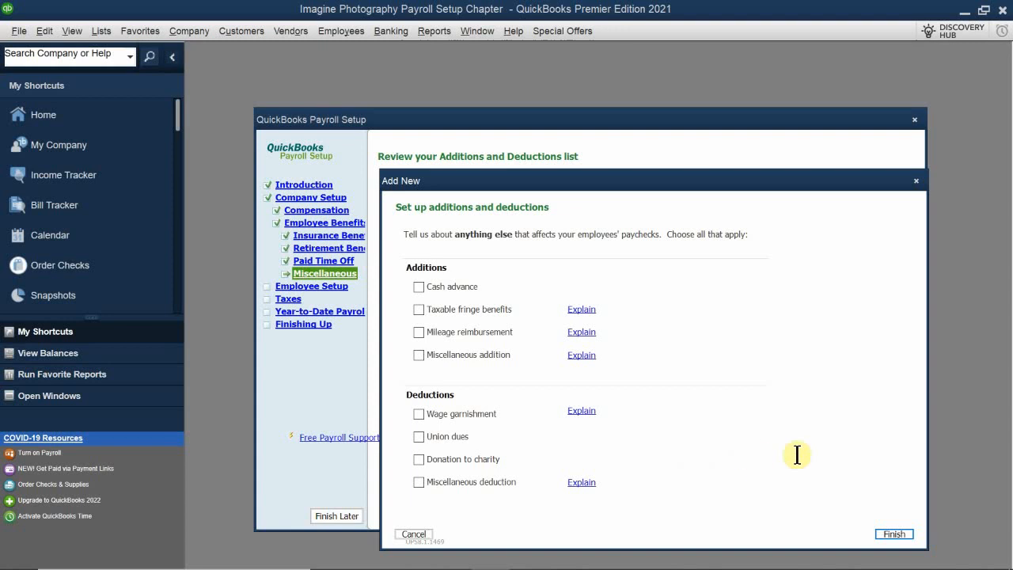
Finish the additions and deductions setup without choosing any item, and continue through employee setup to the new employee form.
click(893, 535)
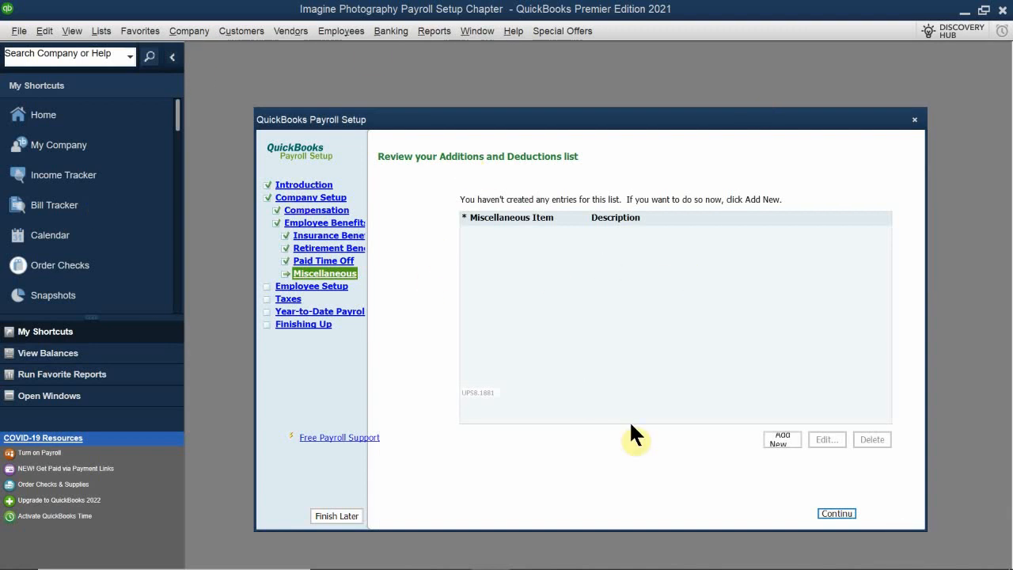
click(834, 513)
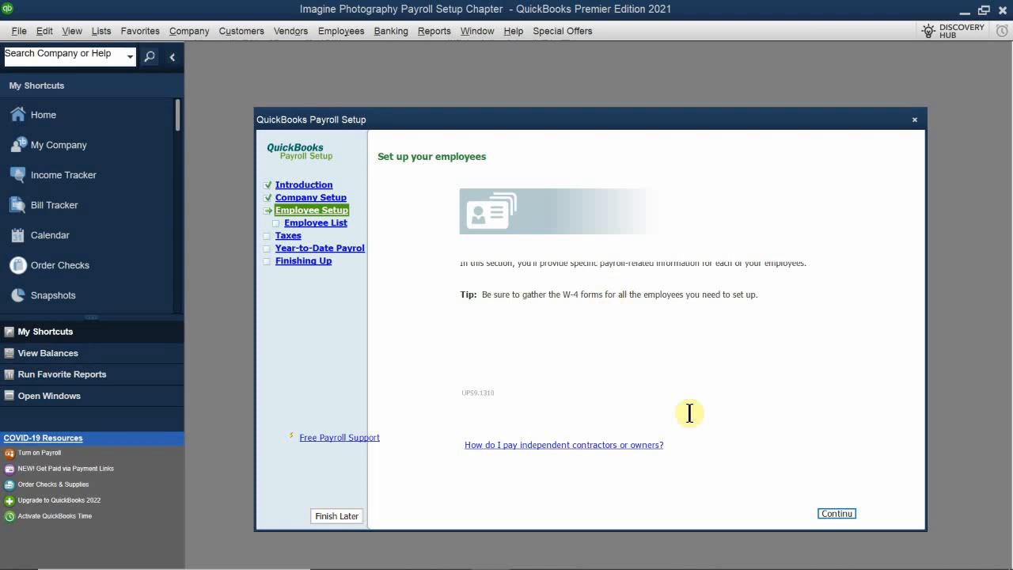
click(836, 513)
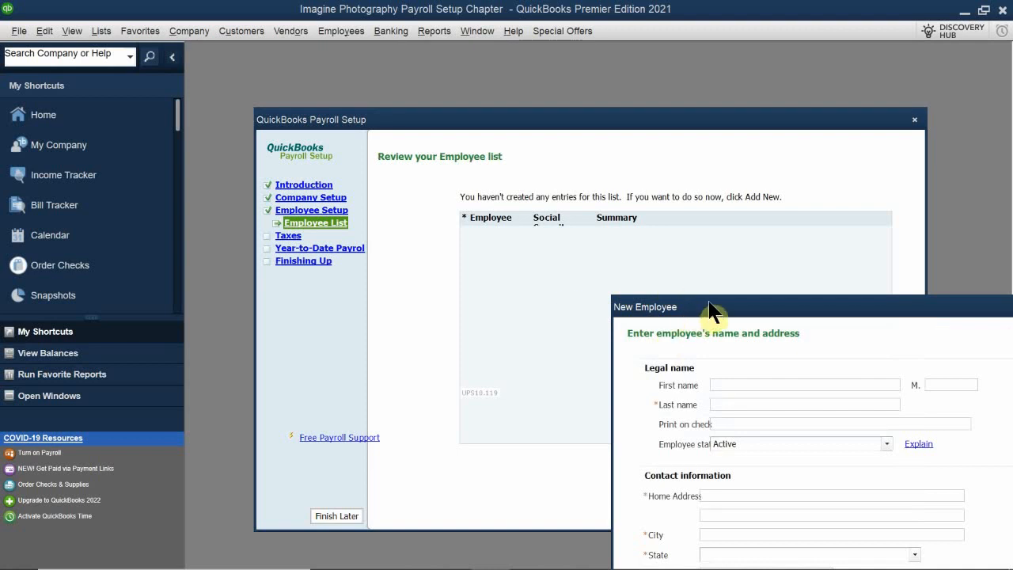
drag(705, 307, 487, 182)
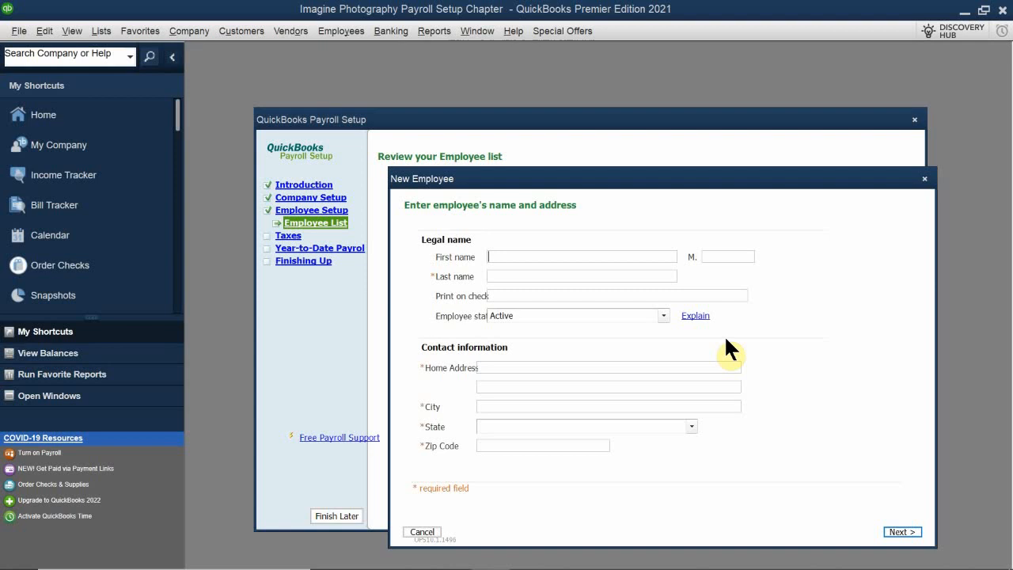
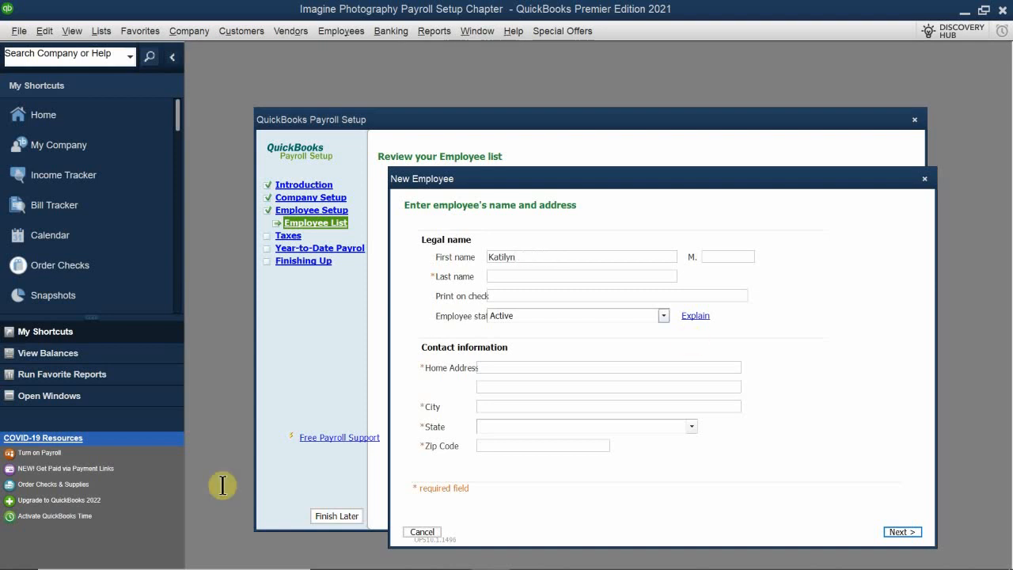
Enter the new employee's first and last name in their separate fields and keep the employee status Active.
click(515, 275)
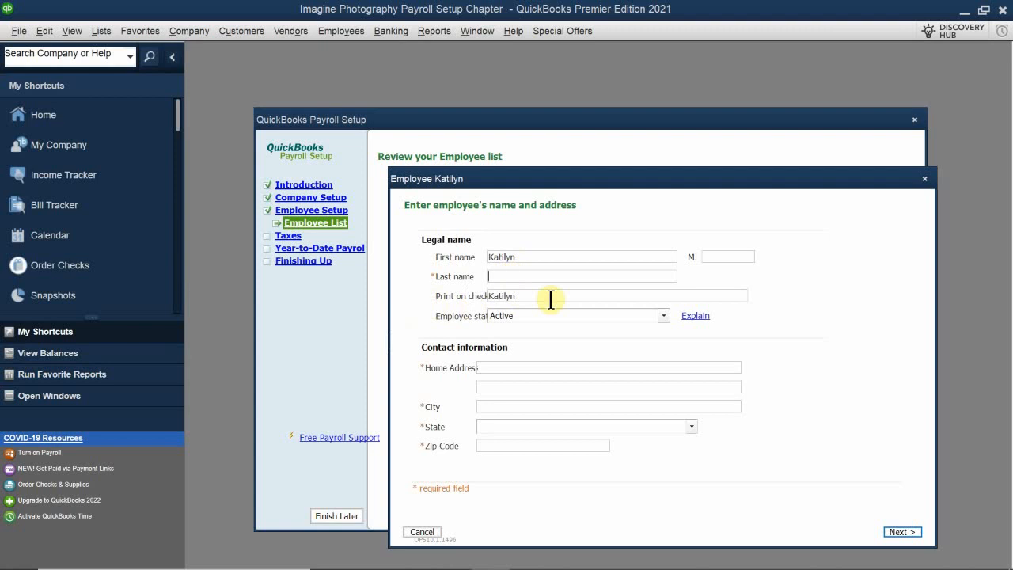
text(Re)
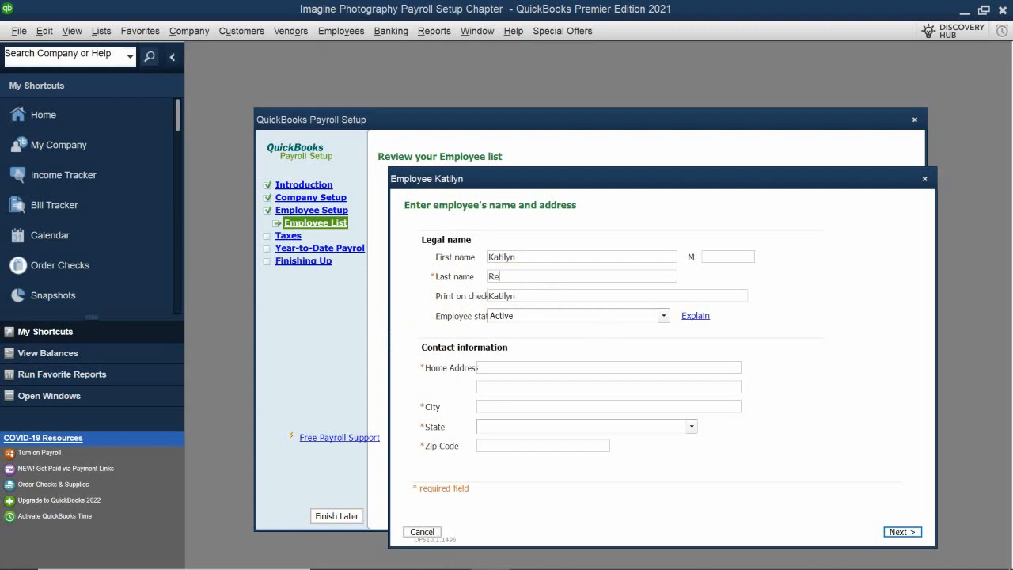
text(ynolds)
click(532, 315)
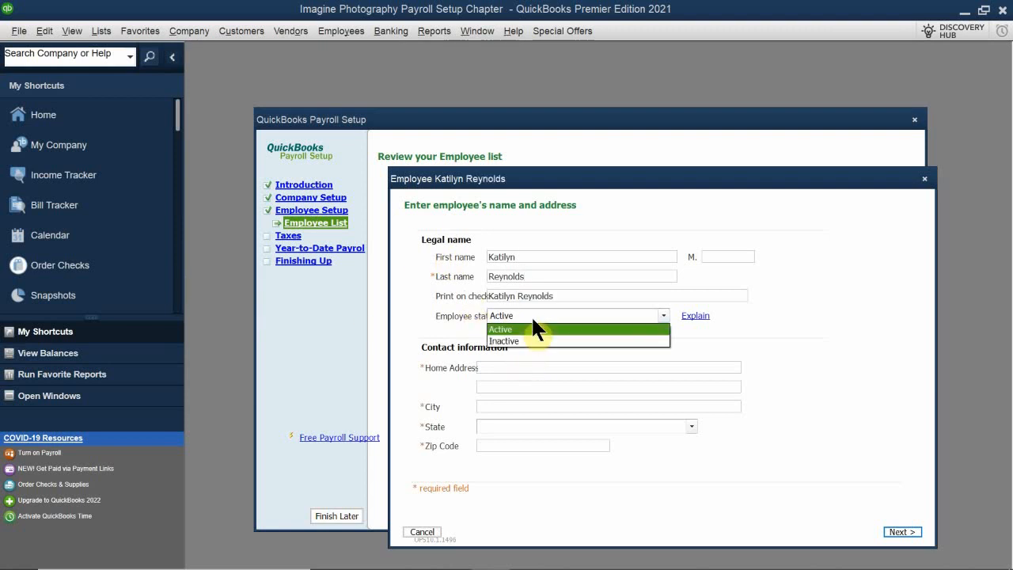
click(536, 311)
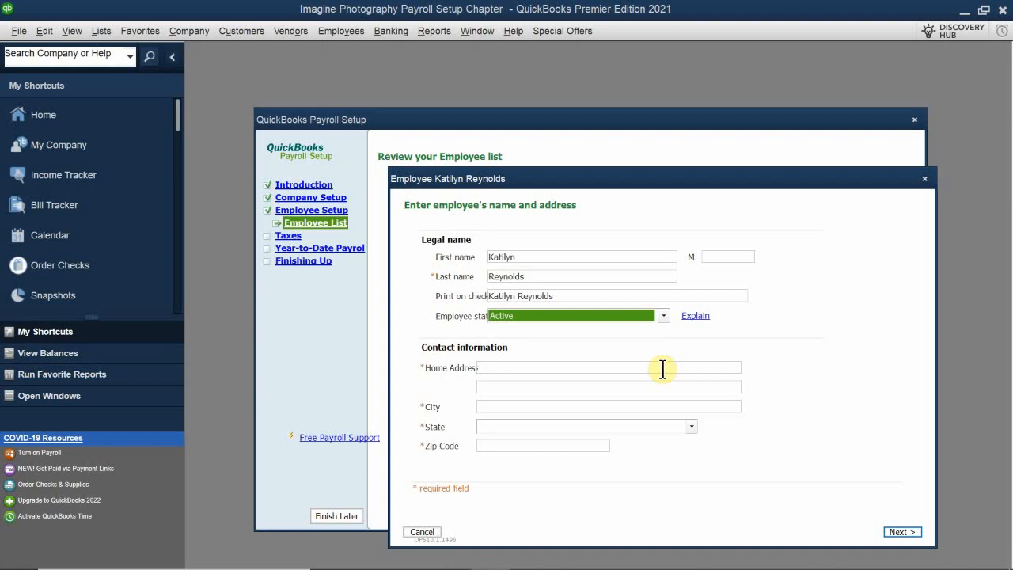
Fill in the street address and city in the new employee's contact information.
click(536, 258)
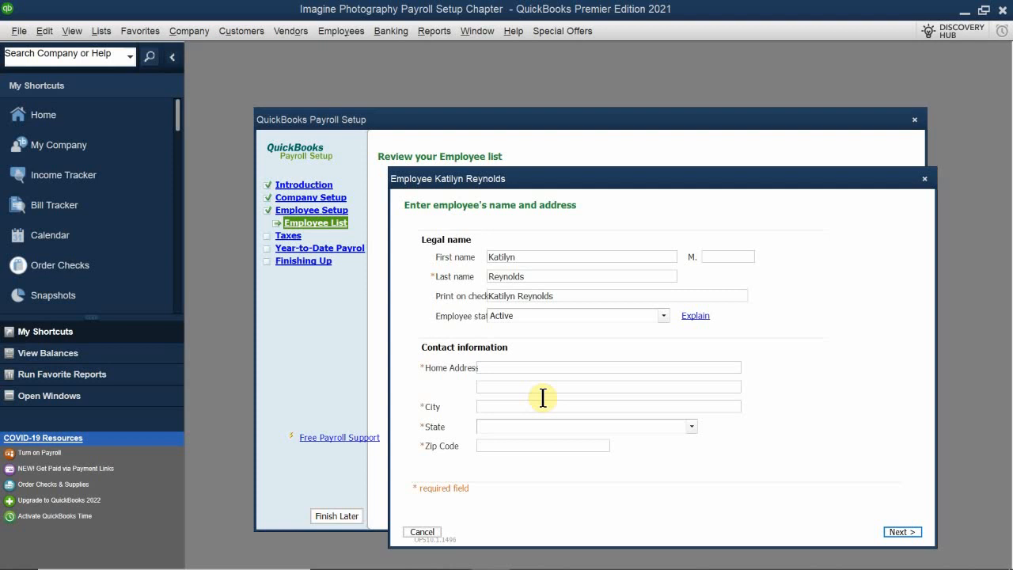
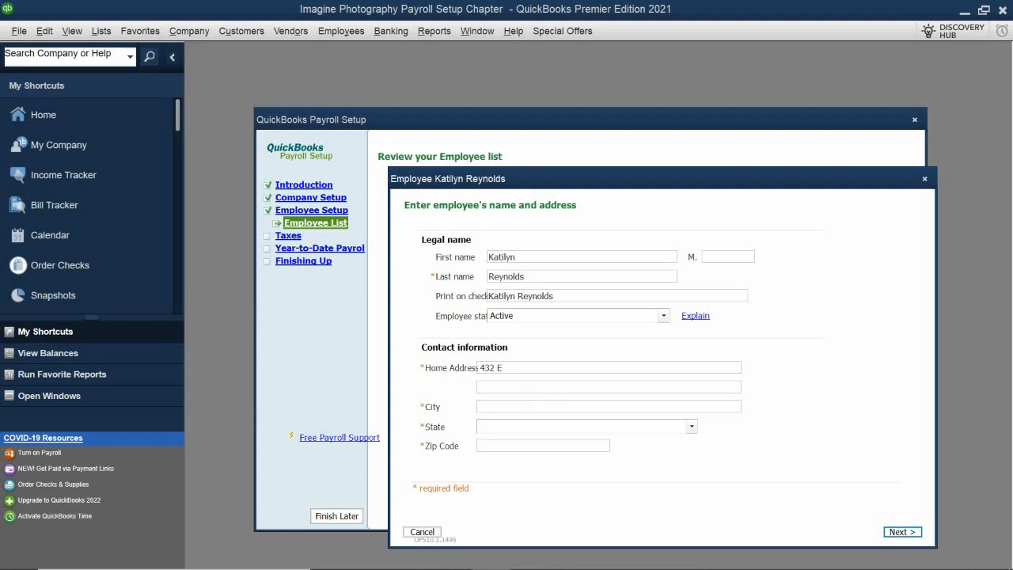
click(493, 406)
text(Danville)
Complete the employee's contact information with the state and zip code, and continue to the hiring information.
click(501, 427)
key(c)
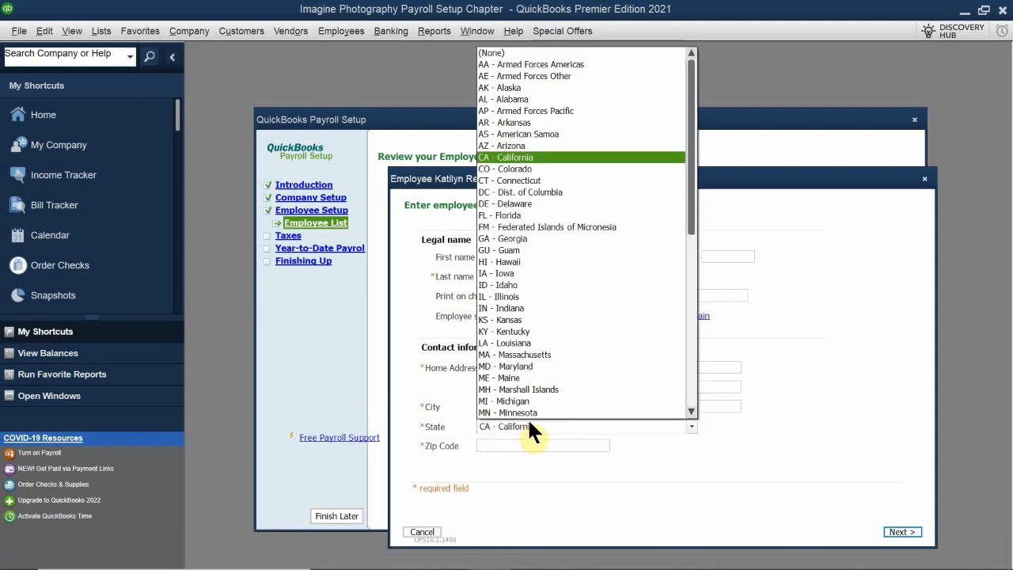
click(587, 156)
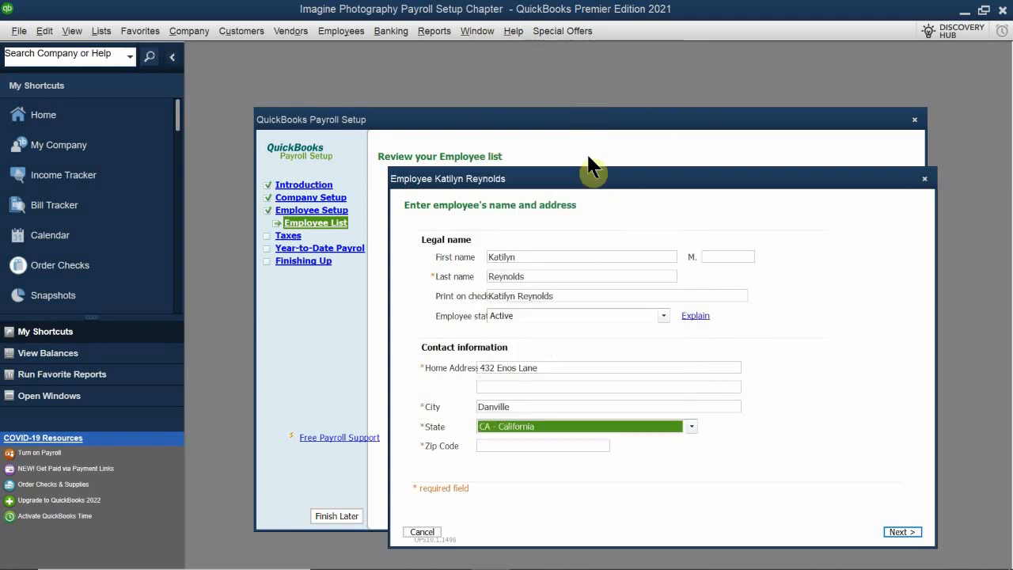
click(497, 446)
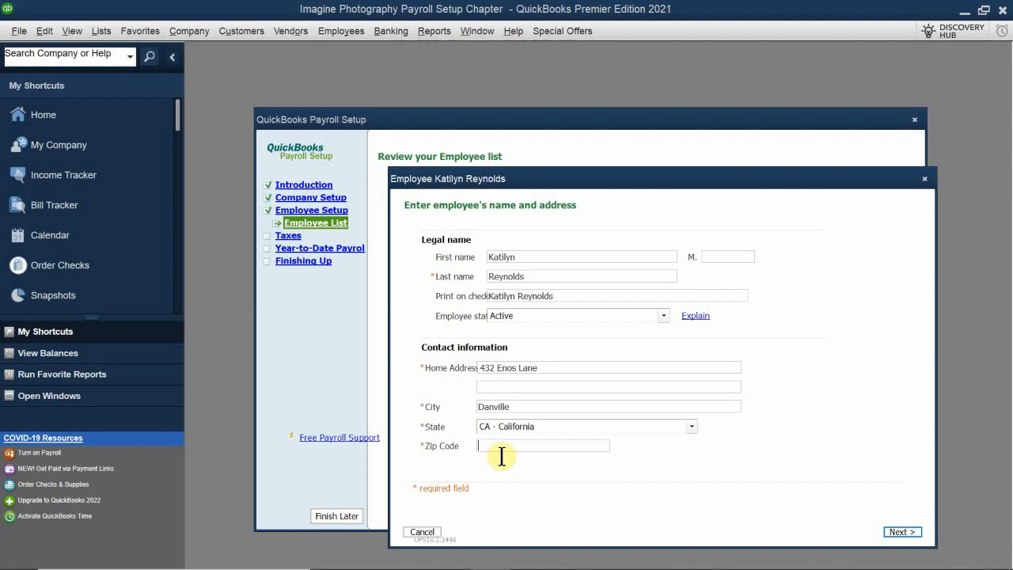
text(94)
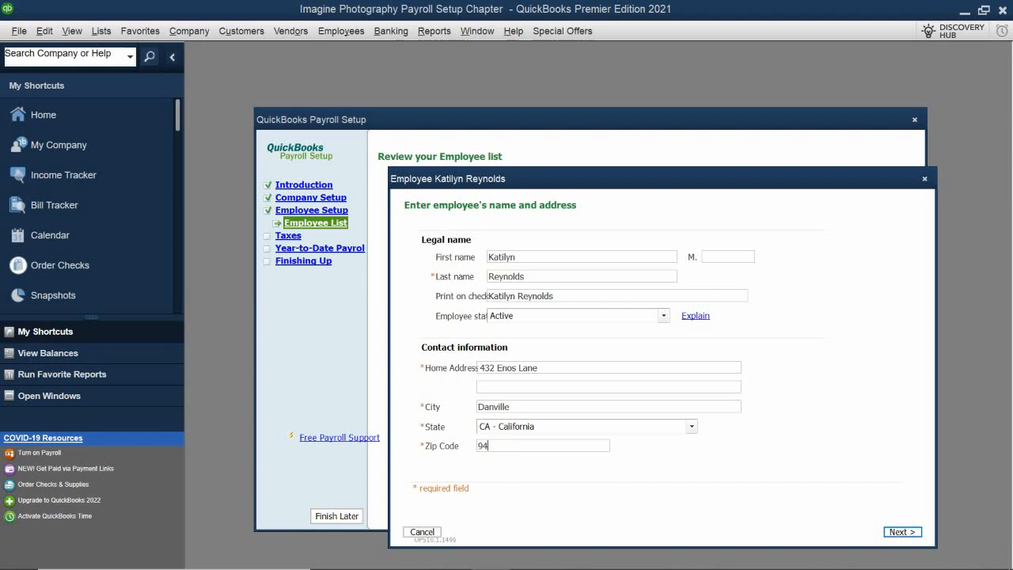
text(501)
drag(544, 181, 519, 149)
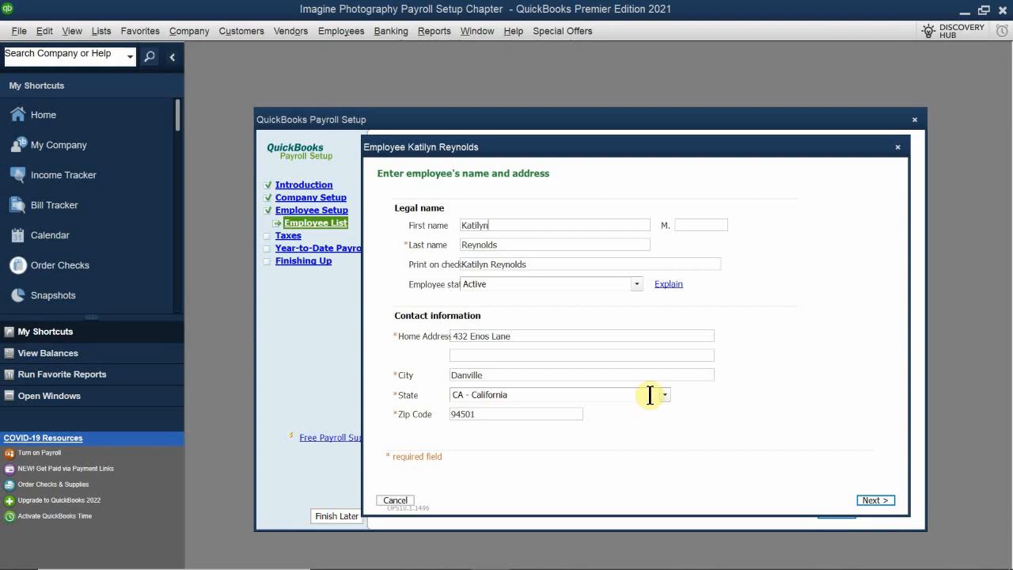
click(875, 501)
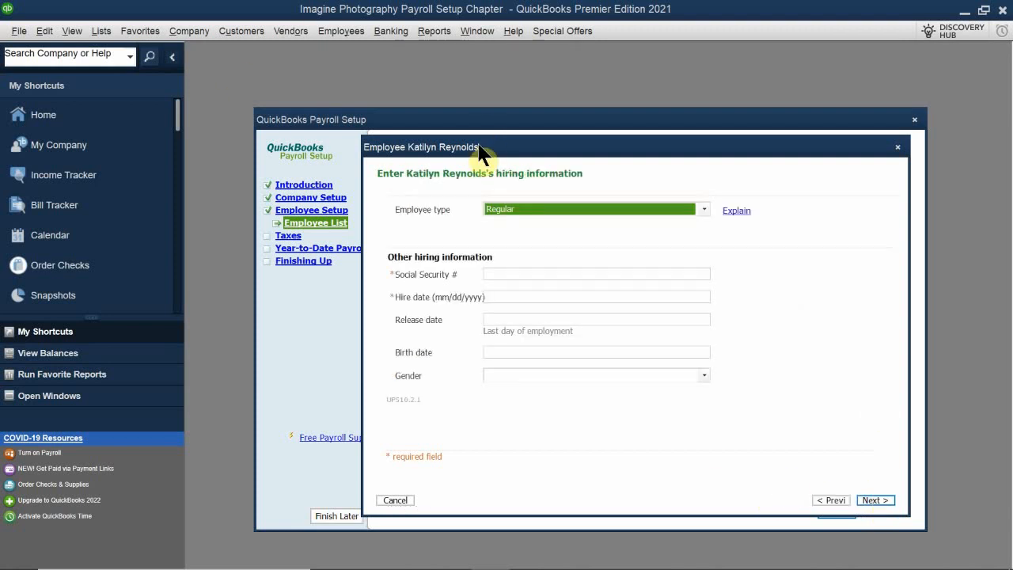
Set the employee type to Regular and enter the employee's Social Security number.
drag(477, 153, 460, 181)
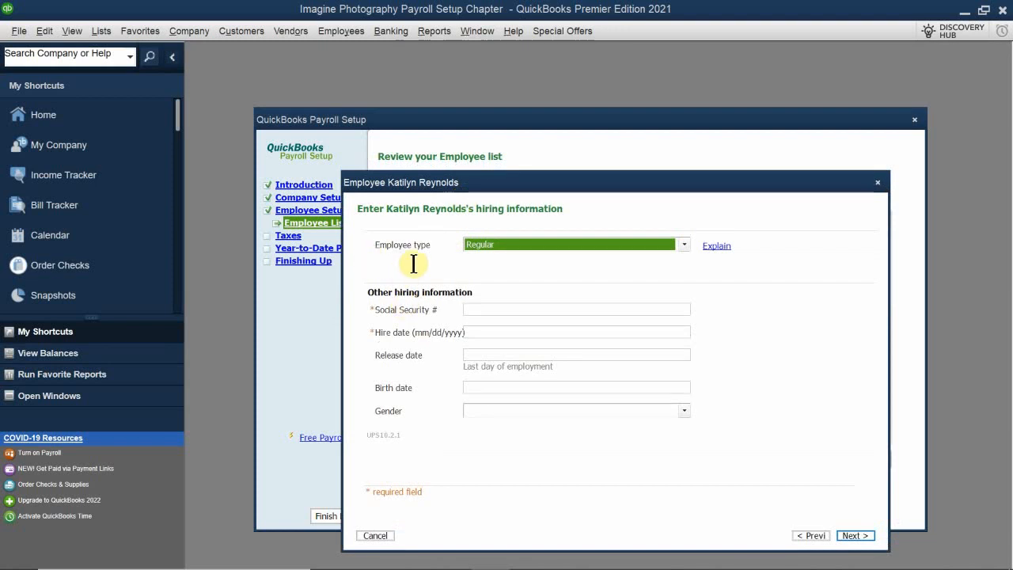
click(559, 244)
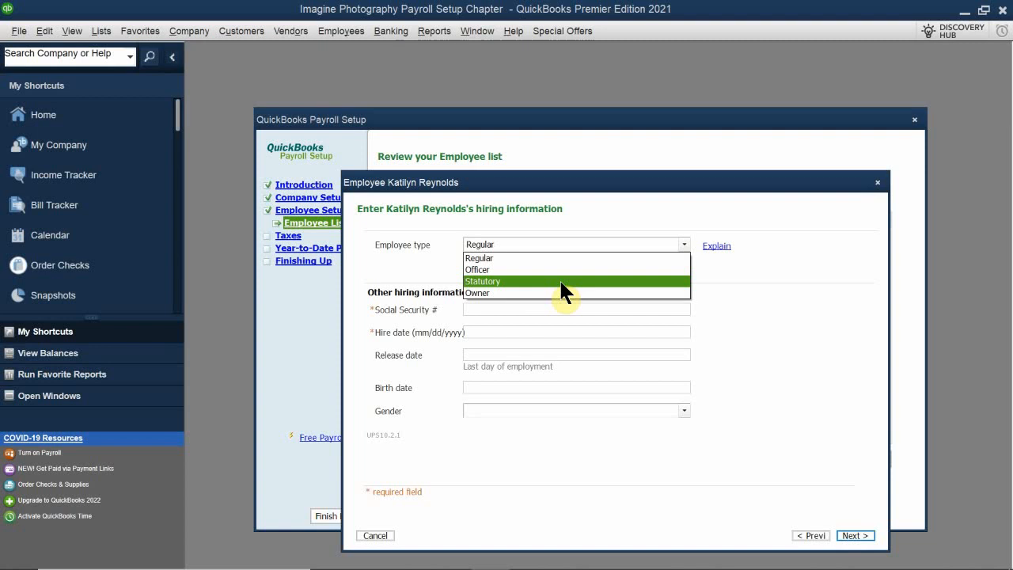
click(502, 258)
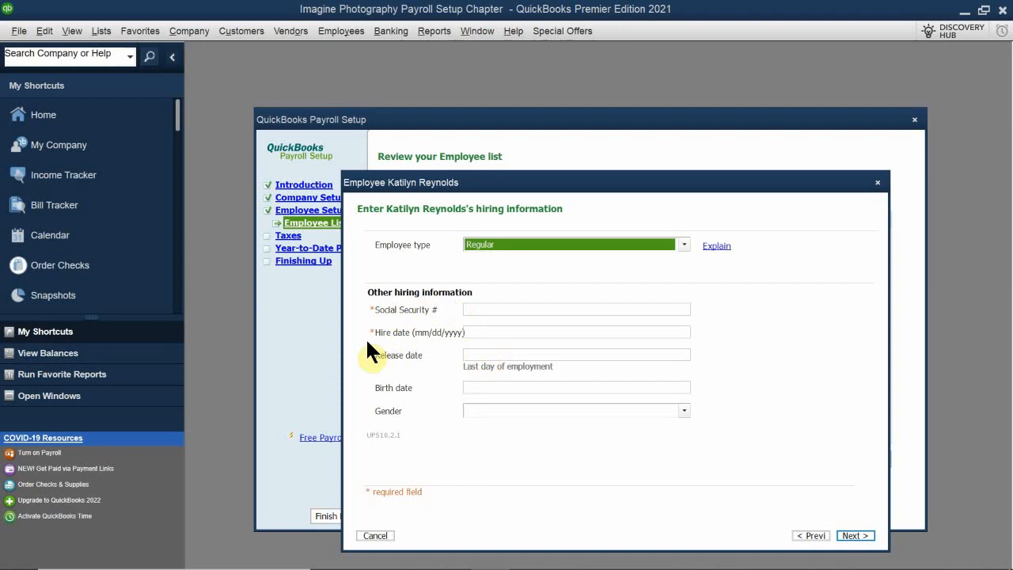
click(477, 309)
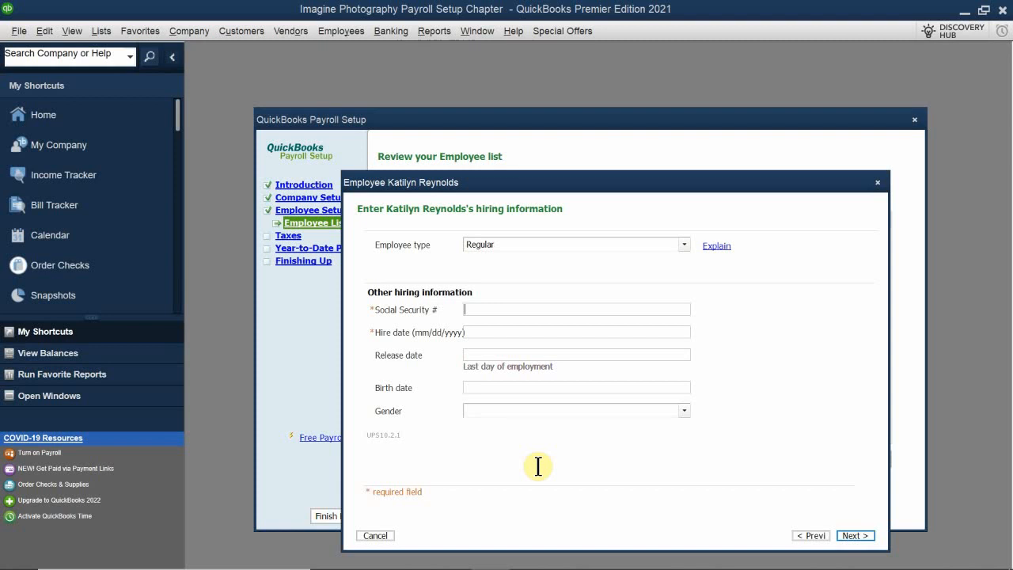
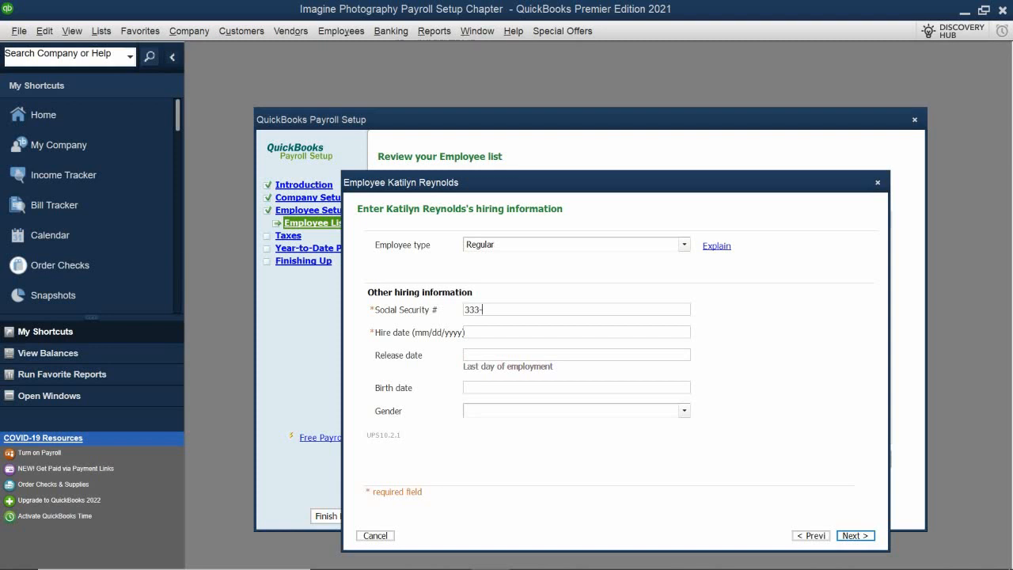
Enter 4/1/2008 as the hire date and fill in the employee's birth date.
click(498, 334)
text(4/1/2008)
click(486, 387)
text(1/31/)
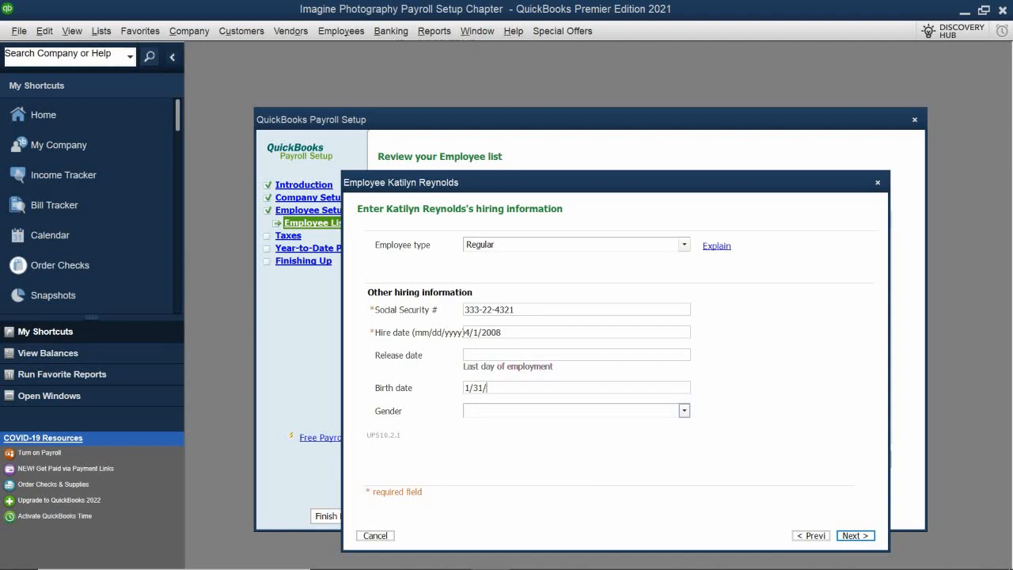
text(1973)
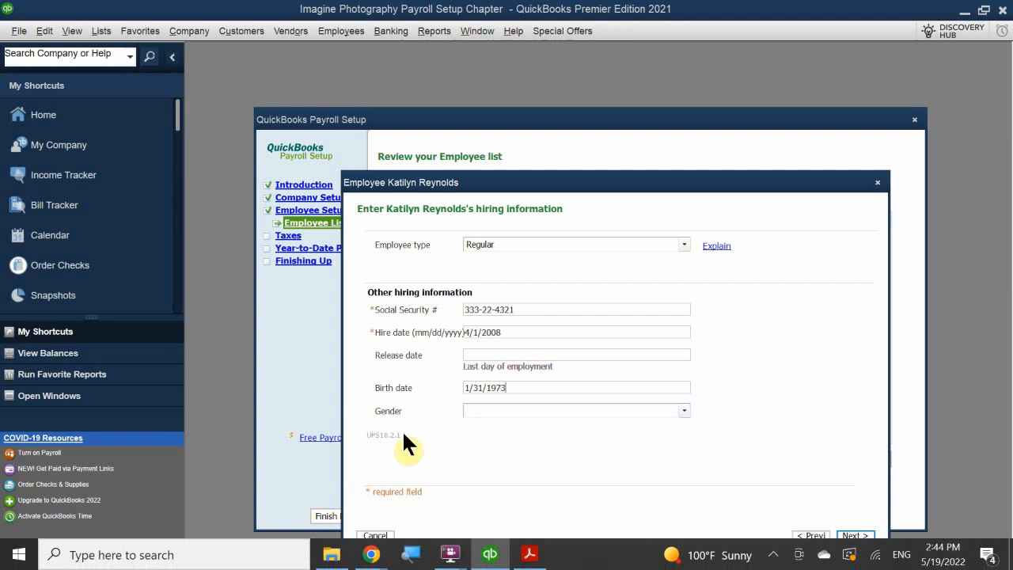
Set the employee's gender to Female and continue to the pay information.
click(484, 410)
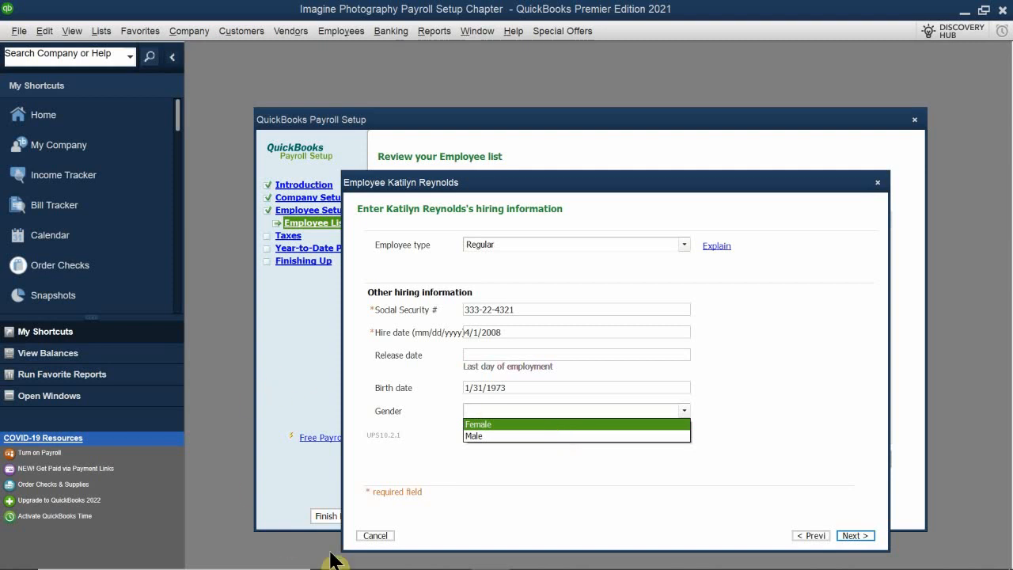
click(439, 434)
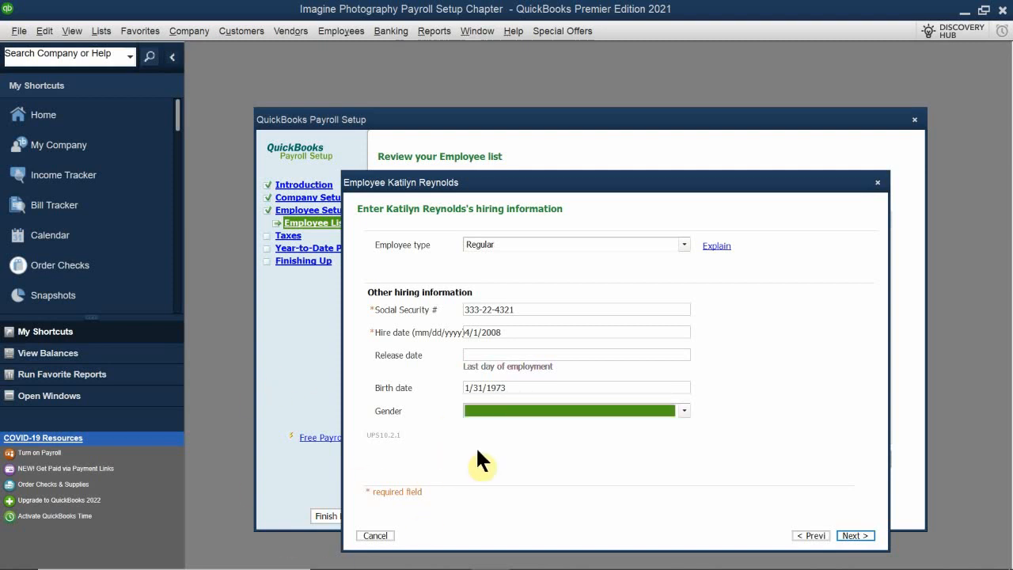
click(540, 409)
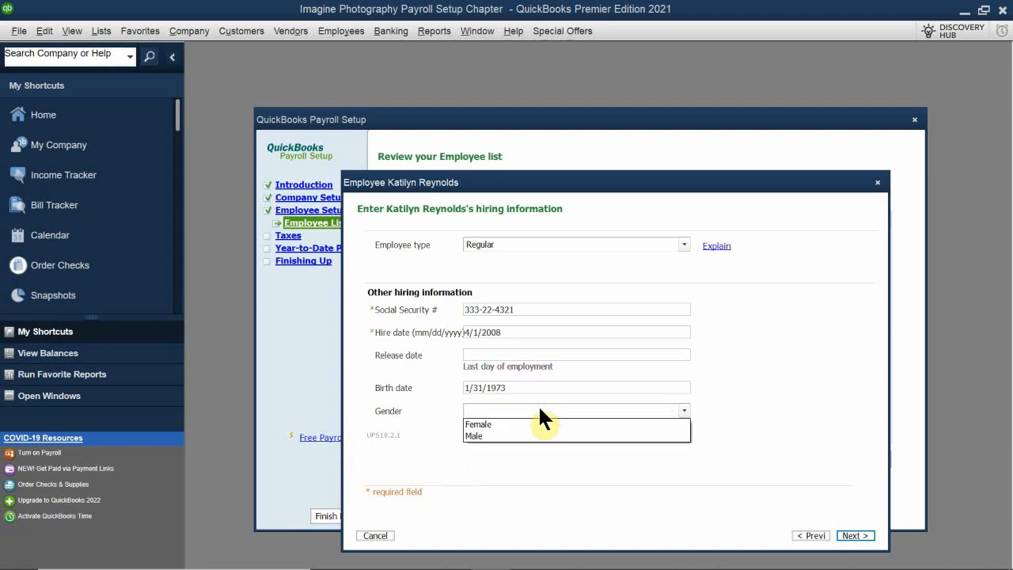
click(529, 425)
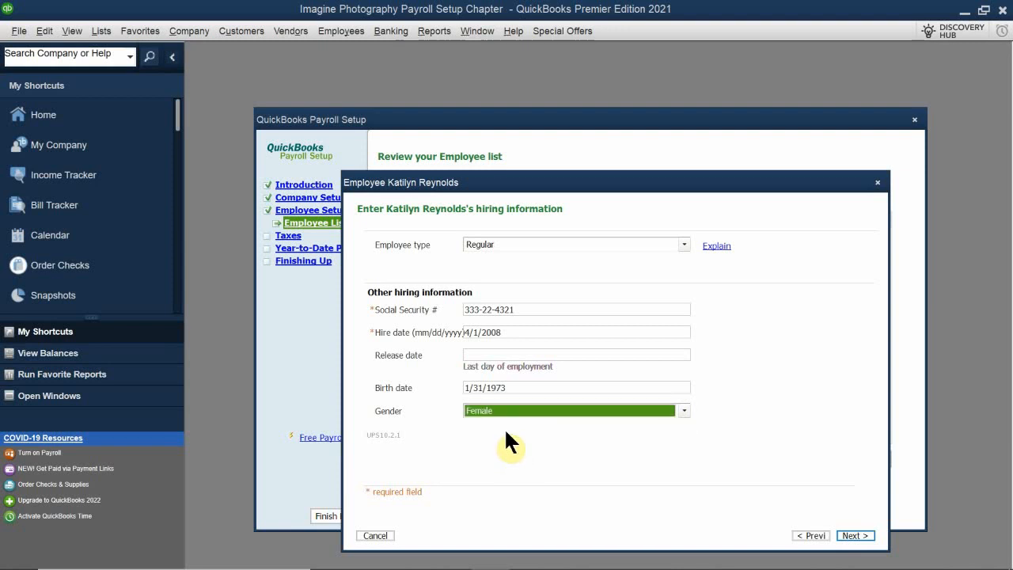
click(853, 537)
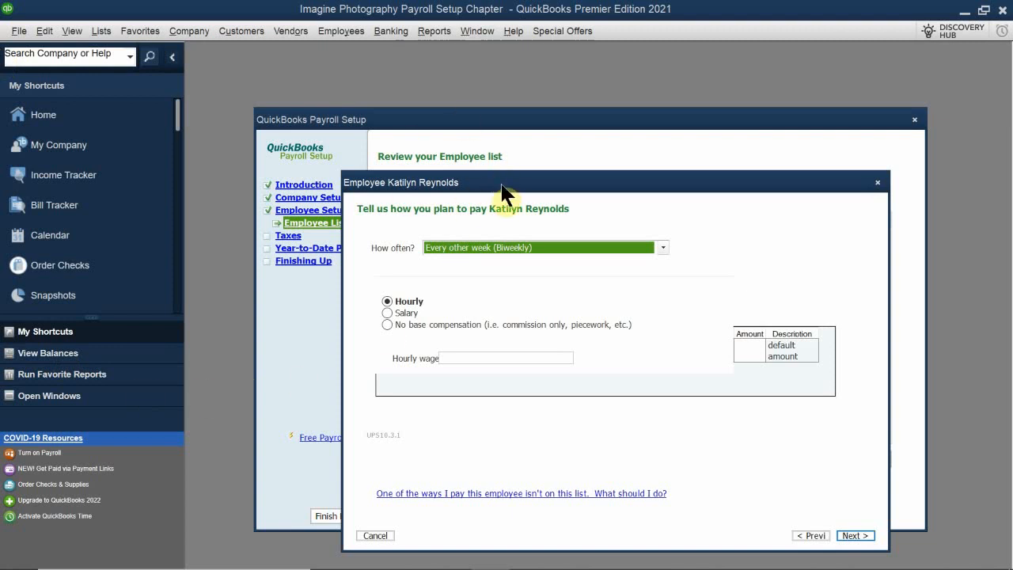
Keep the pay frequency at Every other week (Biweekly) and set the employee's pay to a salary of 60,000 per year.
drag(499, 189, 477, 181)
click(477, 241)
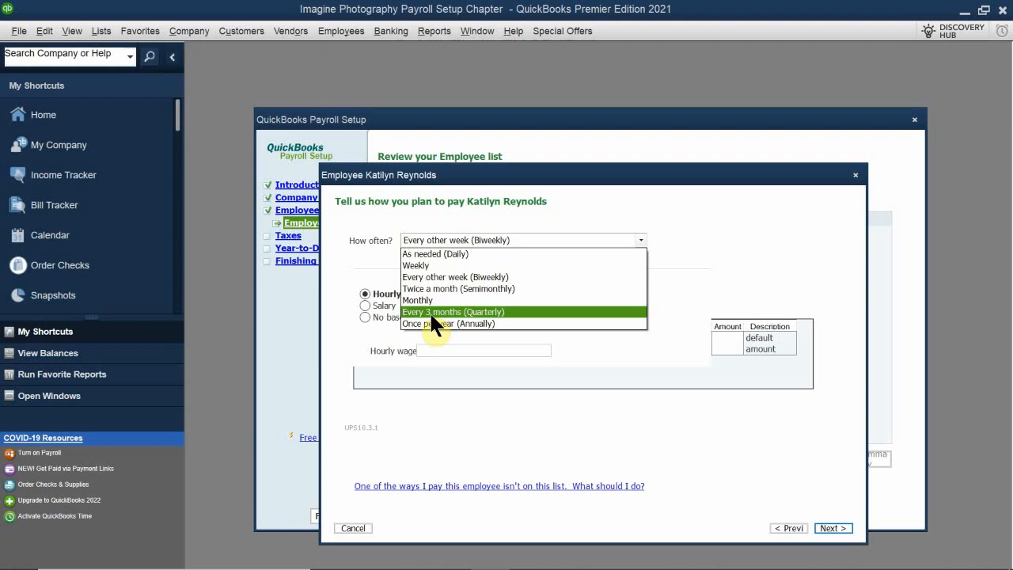
click(450, 276)
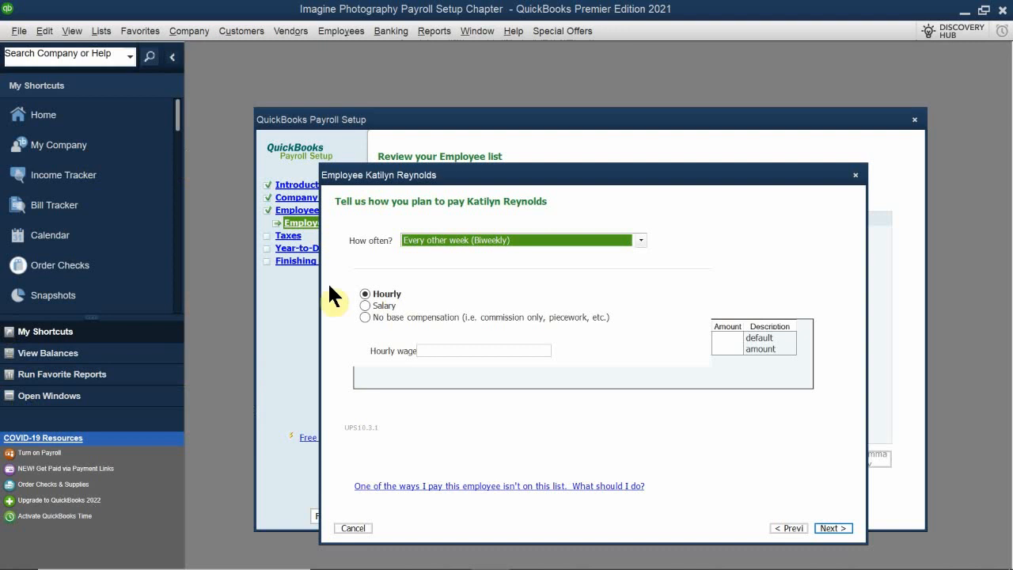
click(383, 306)
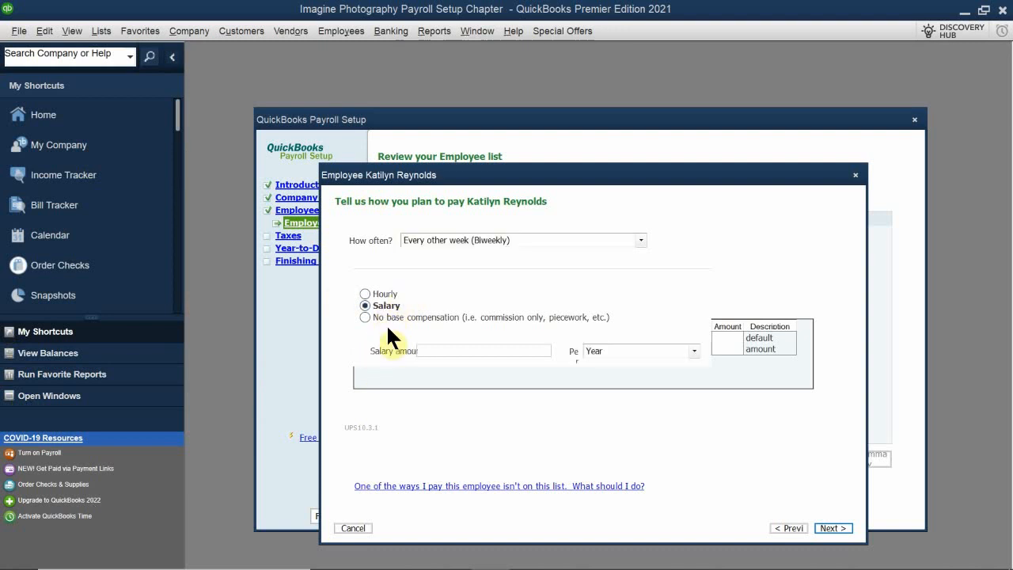
click(445, 351)
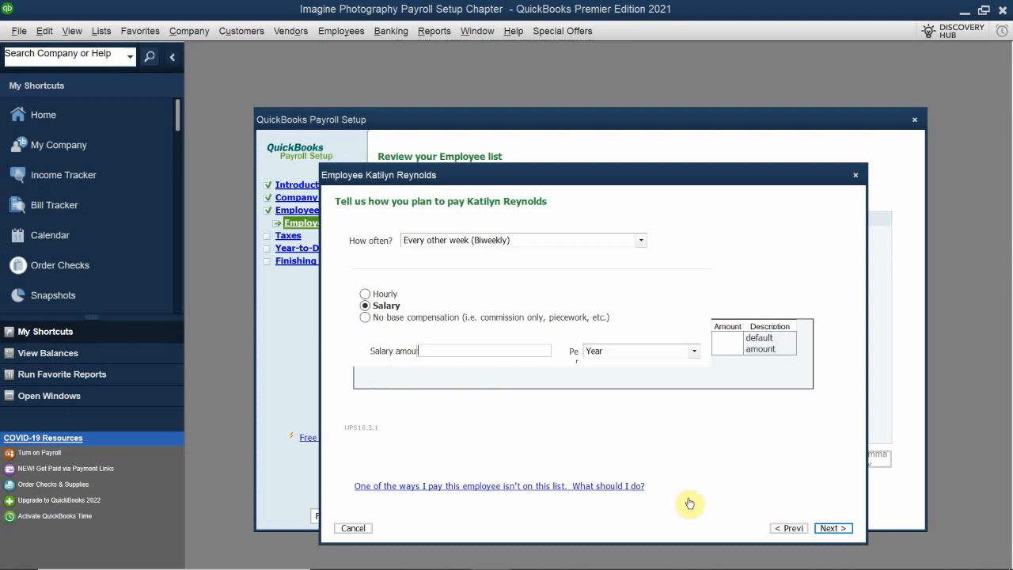
text(60)
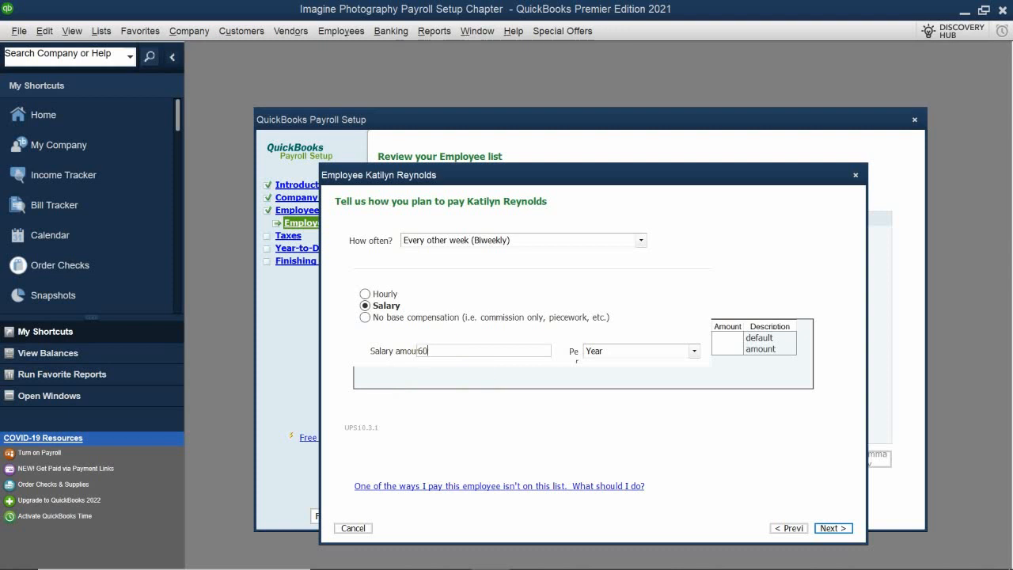
text(000)
Change the pay frequency to Twice a month (Semimonthly) and continue to the employee's additional items.
click(423, 236)
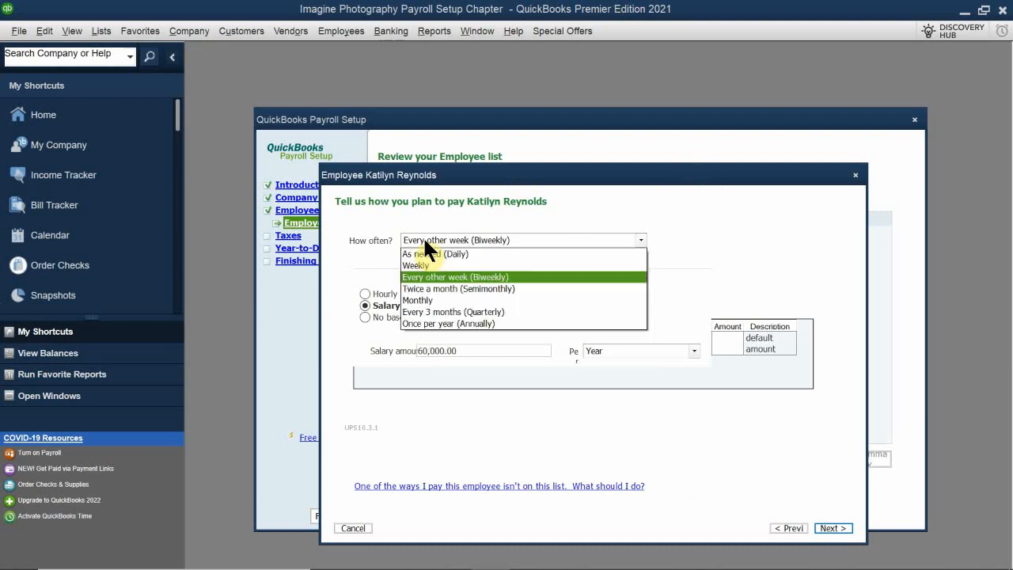
click(444, 289)
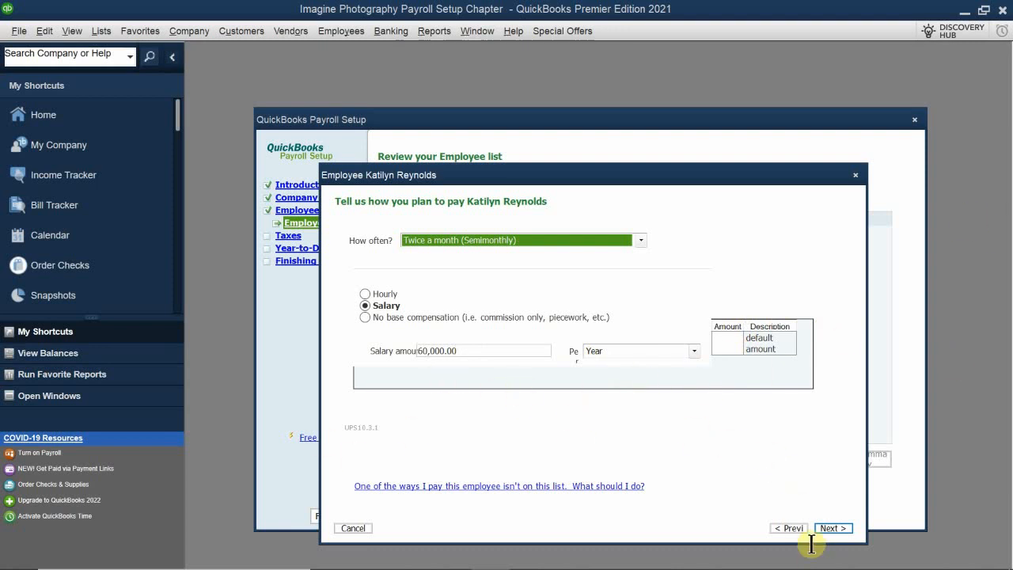
click(835, 530)
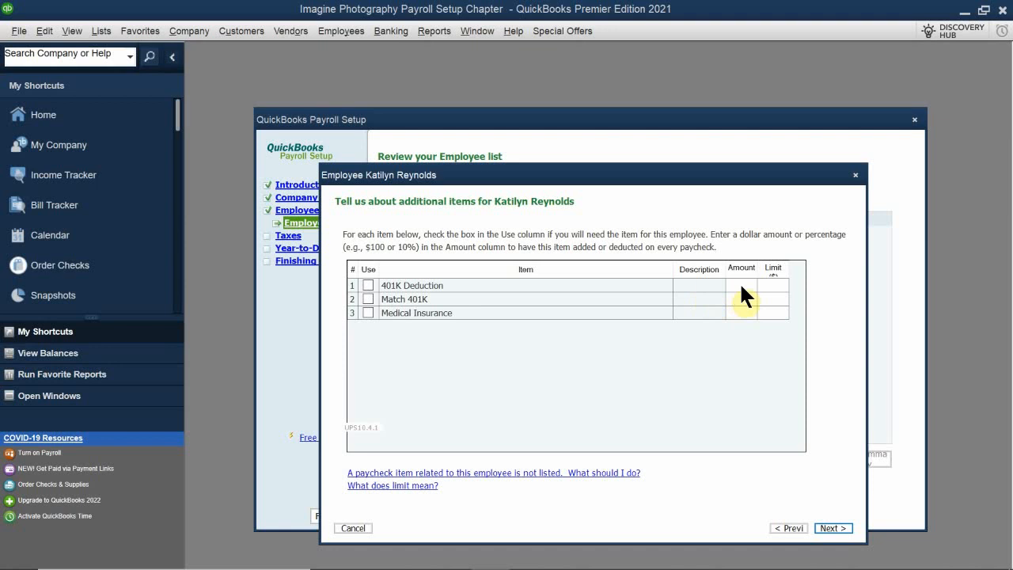
Set the 401K Deduction amount to 0.00 per paycheck with a limit of 16500.
click(770, 285)
click(743, 283)
text(0.00)
text(65)
key(BackSpace)
key(BackSpace)
key(BackSpace)
key(BackSpace)
key(BackSpace)
key(BackSpace)
text(0.00)
click(771, 286)
text(16500)
Set the Match 401K amount to 0 and fill in its limit, enter 100 for Medical Insurance, and continue to the time-off settings.
click(741, 300)
text(0)
click(769, 301)
text(550)
click(736, 313)
text(100)
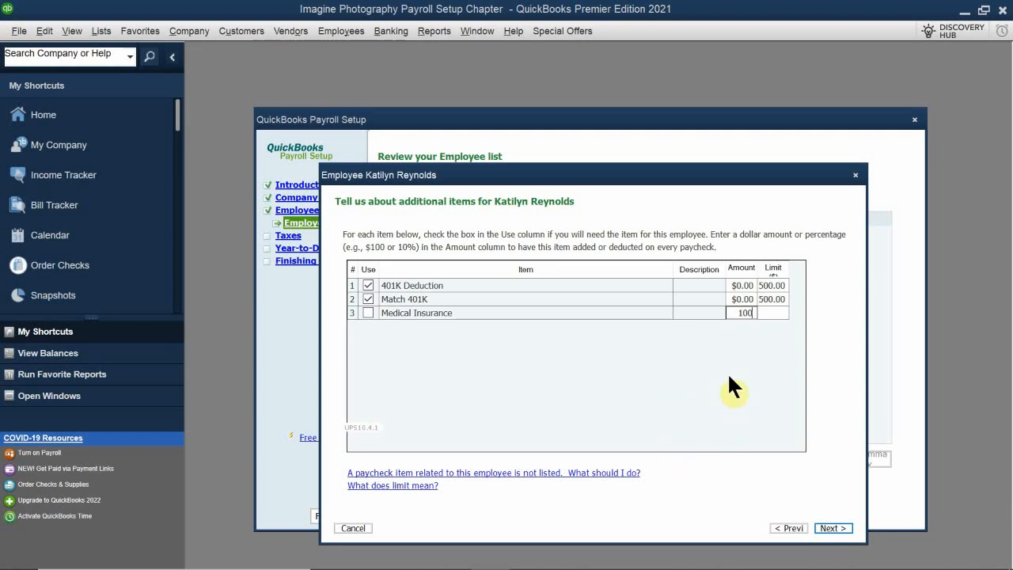
click(834, 529)
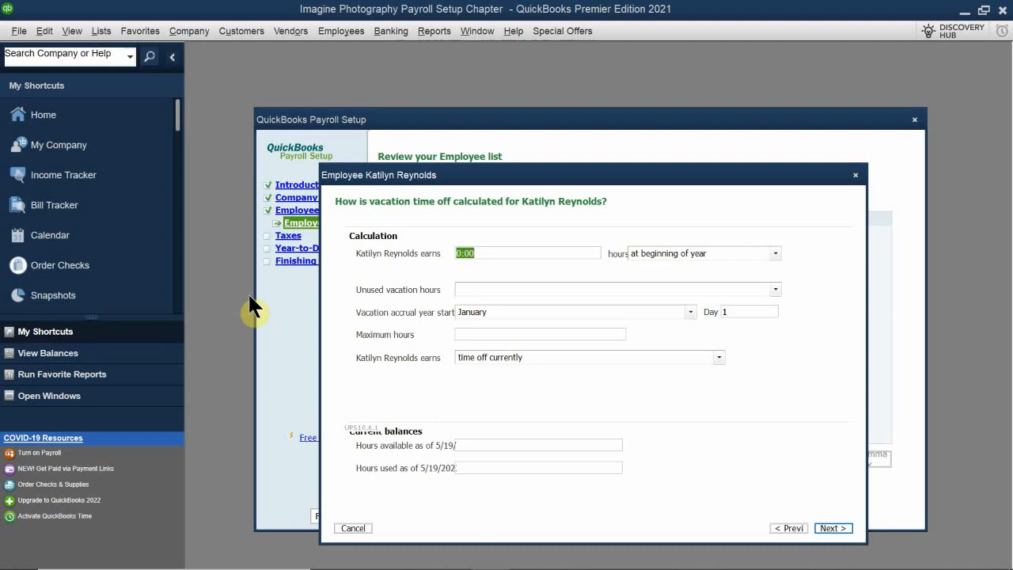
Set vacation to 80 hours earned at the beginning of the year, with an accrual limit of 200 maximum hours for unused time.
text(80)
click(480, 287)
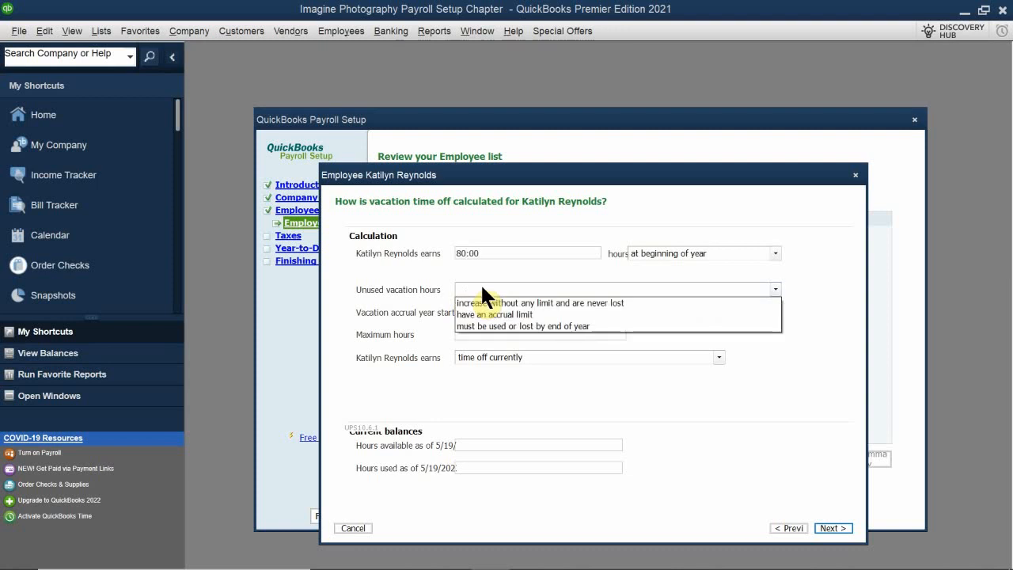
click(608, 317)
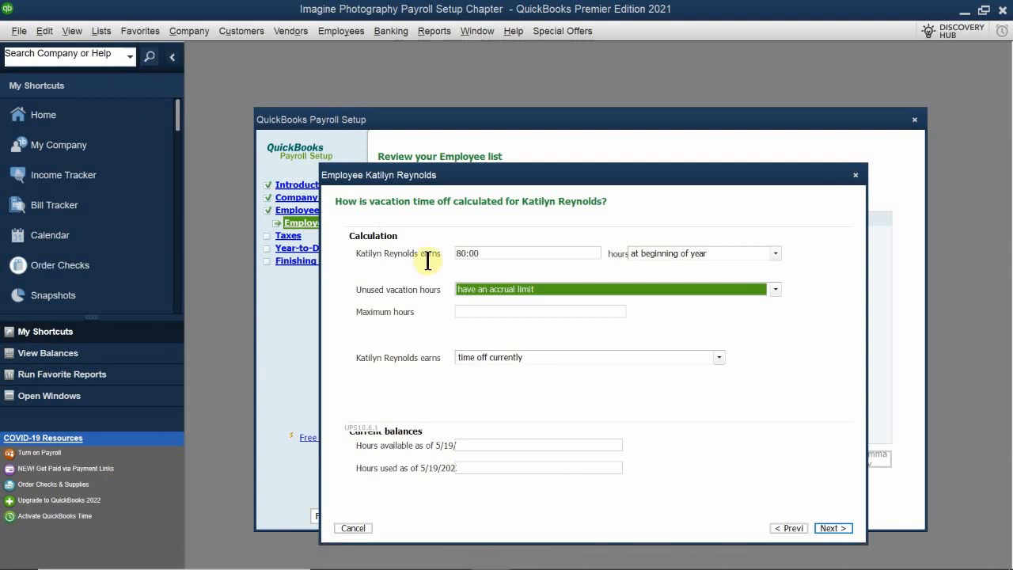
click(484, 311)
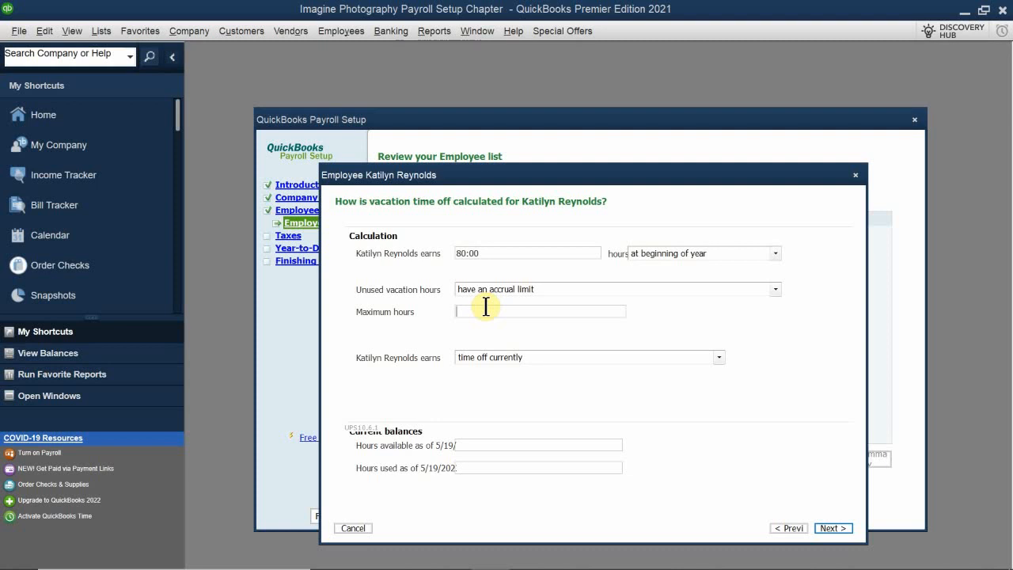
text(200)
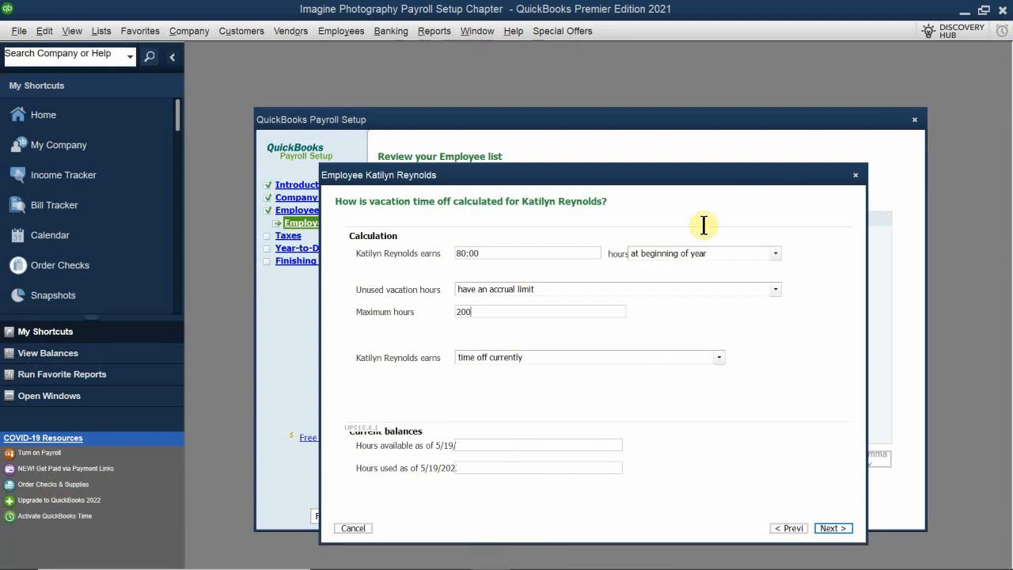
Have the employee earn vacation time off currently, enter 200 hours available and 0.00 hours used, and continue to direct deposit.
click(513, 360)
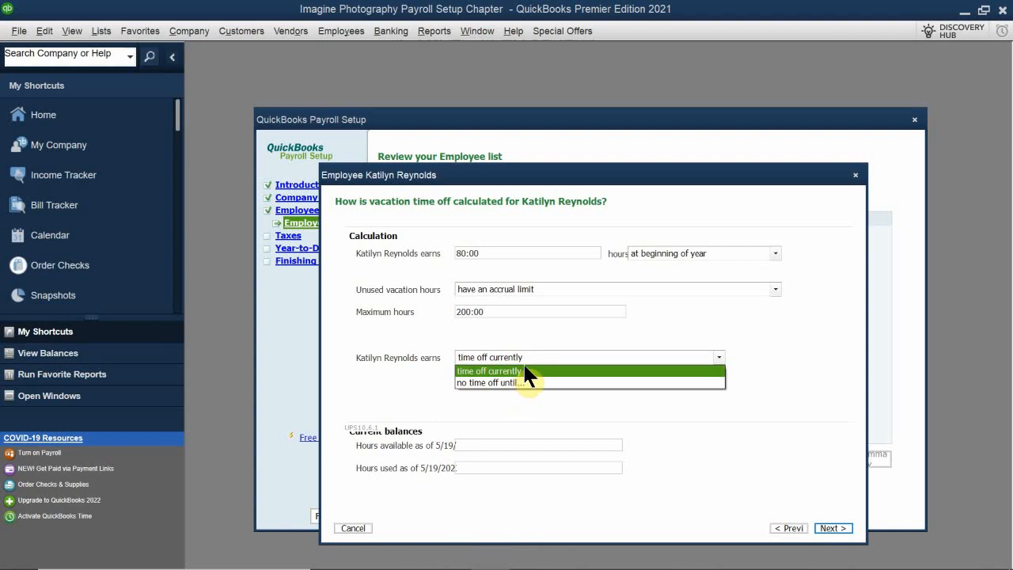
click(526, 370)
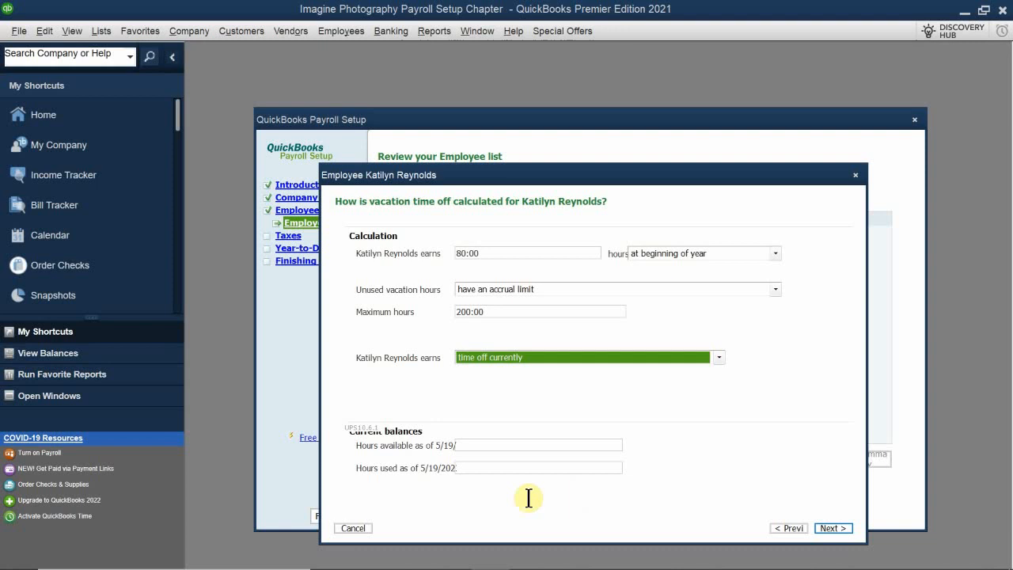
click(469, 445)
text(200)
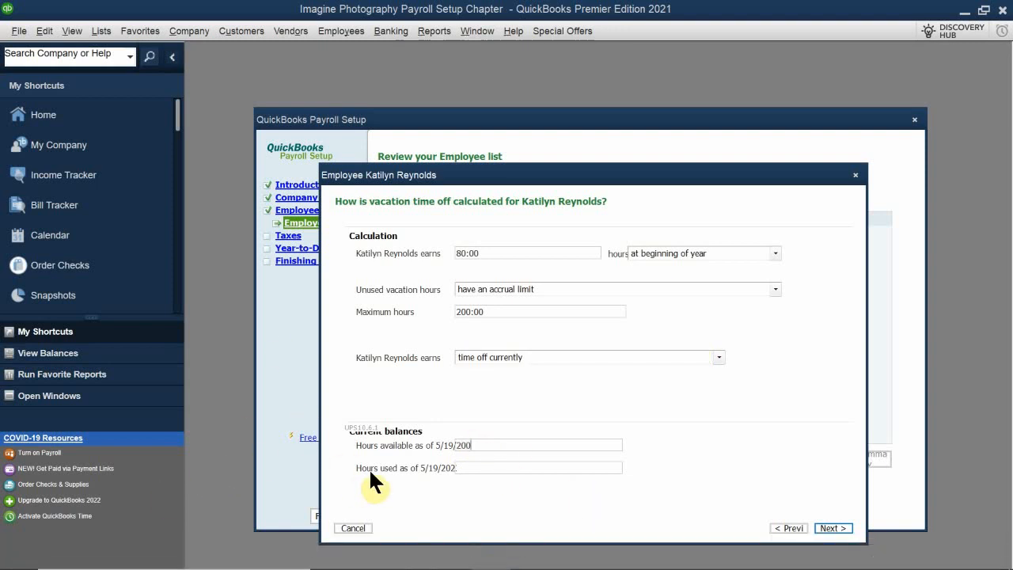
click(487, 465)
text(0.00)
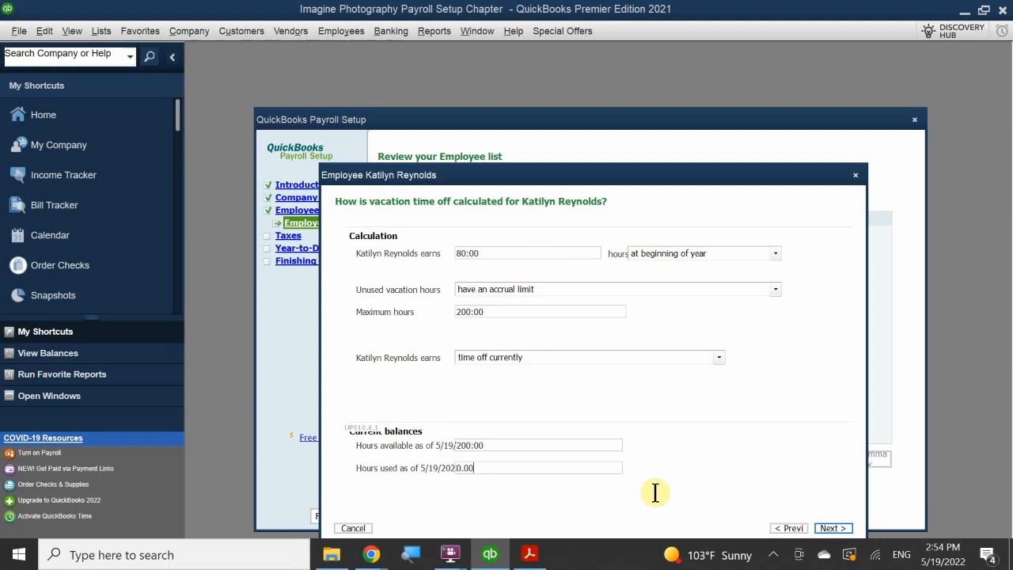
click(837, 528)
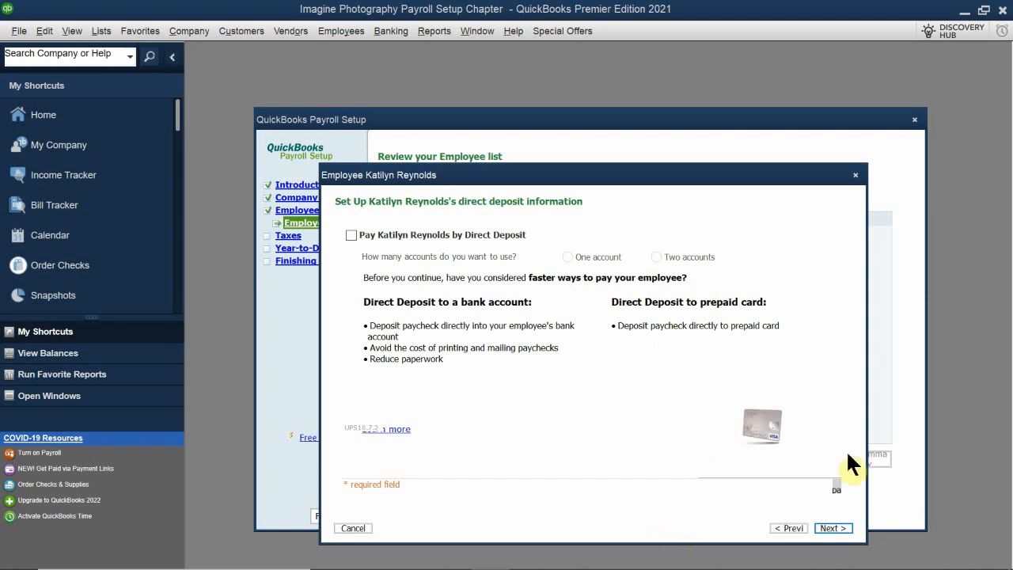
Skip direct deposit, set the state subject to unemployment to CA - California, and continue to the federal tax information.
click(837, 532)
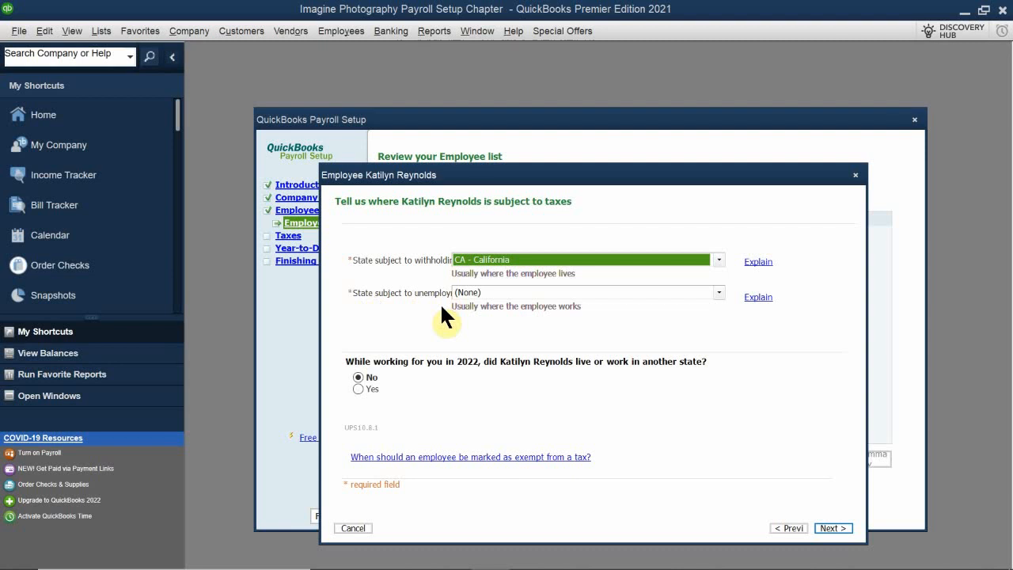
click(459, 293)
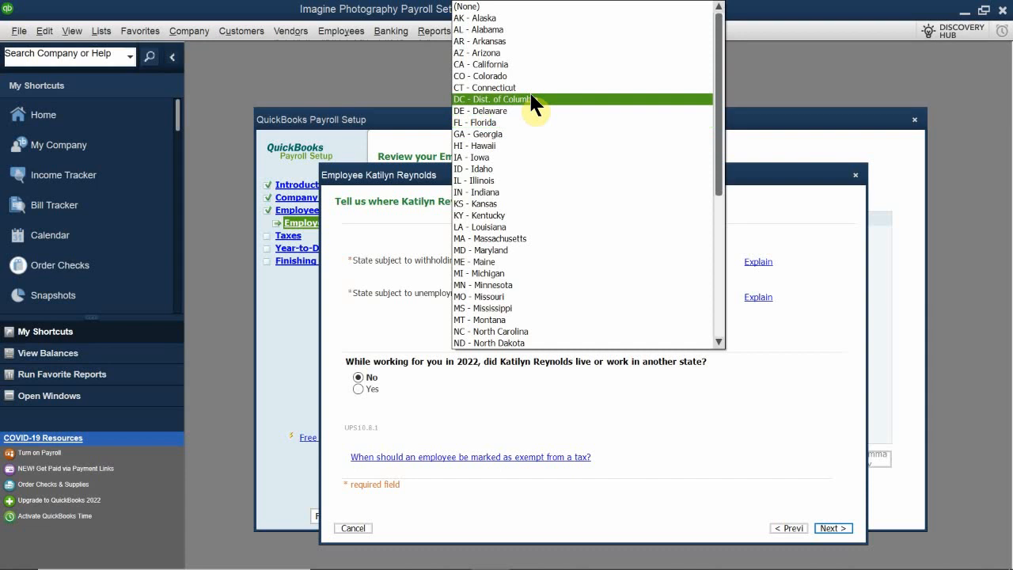
click(539, 65)
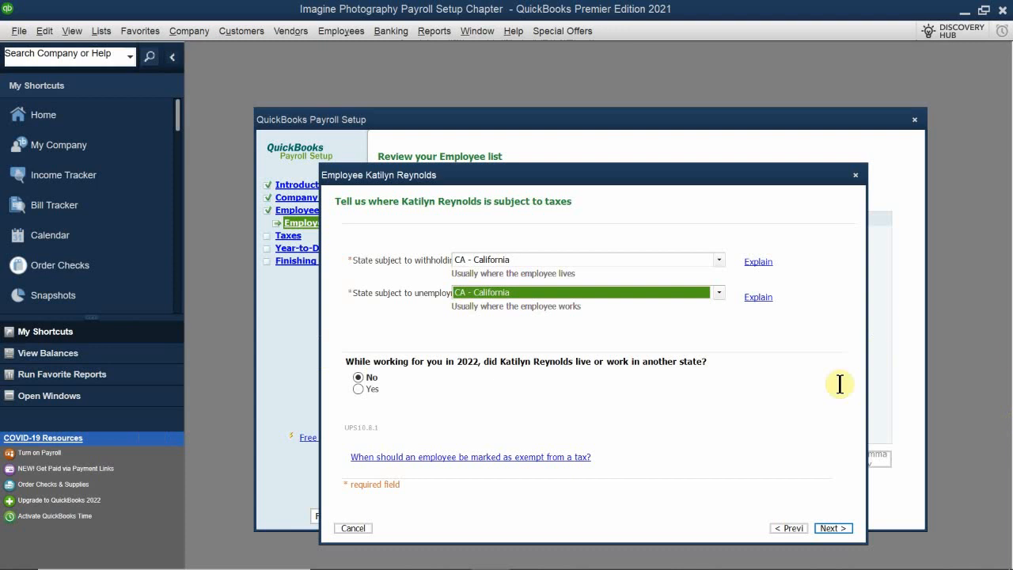
click(833, 528)
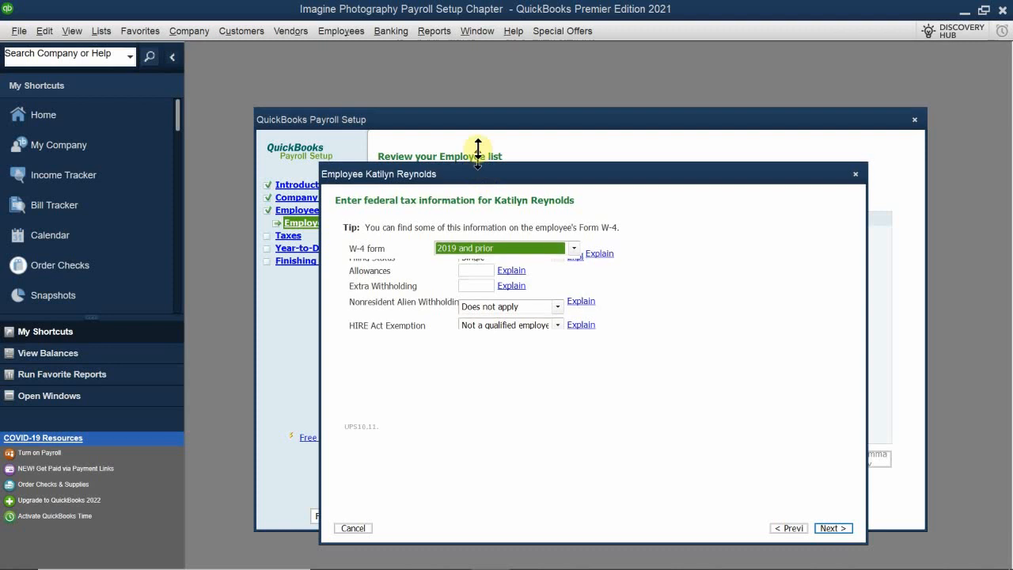
mouse_move(479, 164)
mouse_down()
mouse_move(479, 116)
mouse_move(486, 208)
mouse_move(484, 165)
mouse_up()
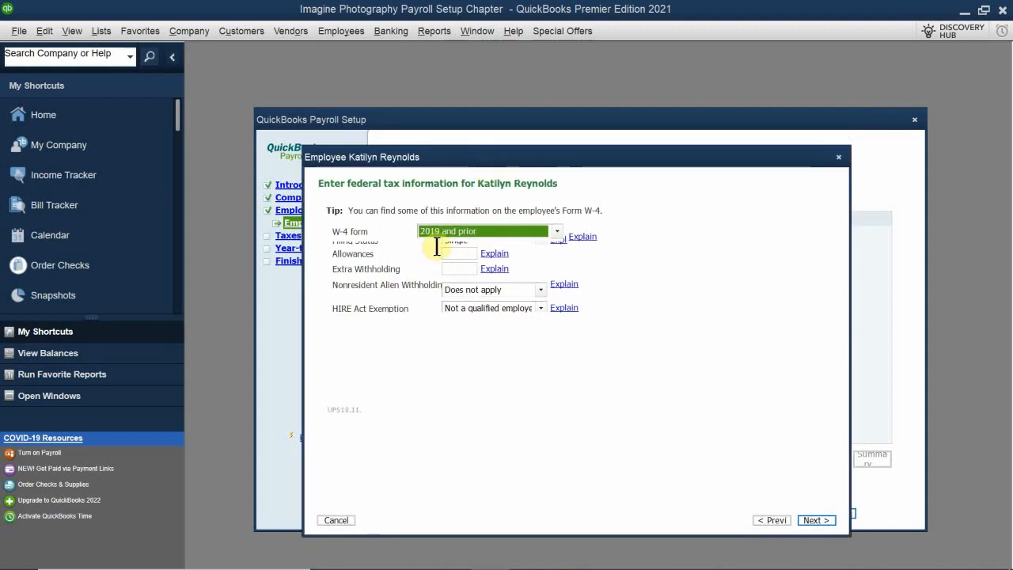
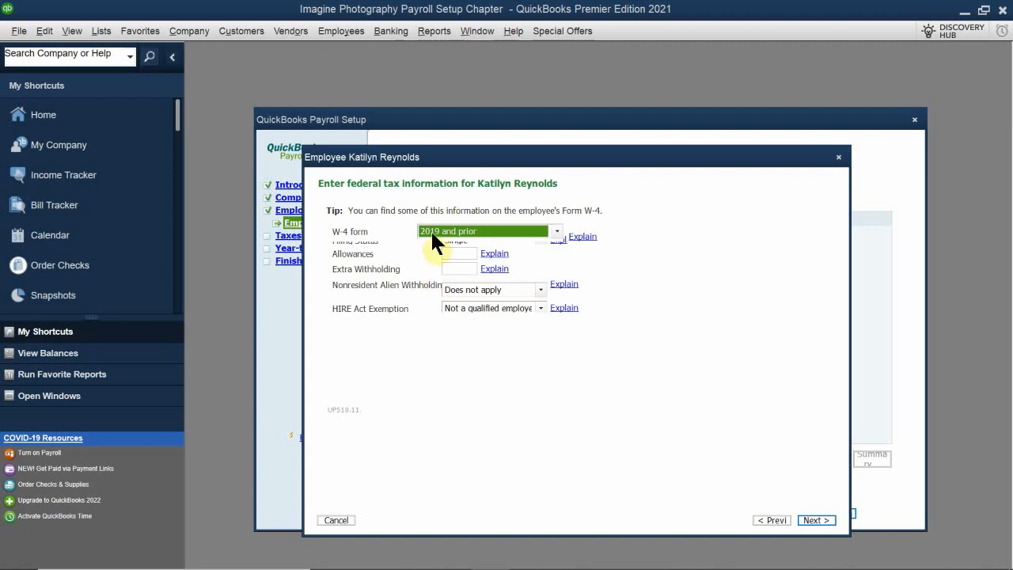
Choose 2019 and prior as the employee's W-4 form and set the federal filing status to Married.
click(430, 229)
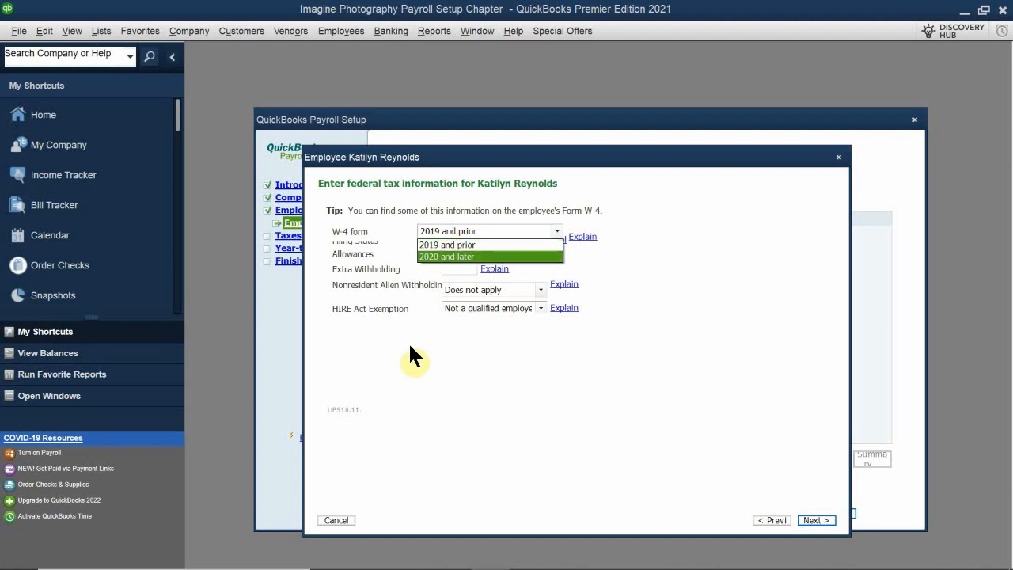
click(445, 242)
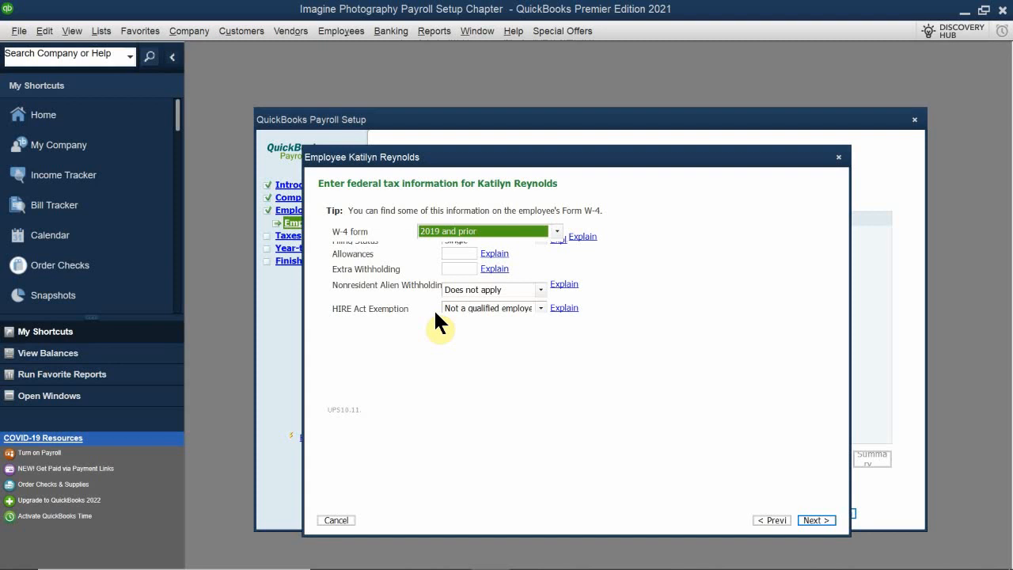
key(Tab)
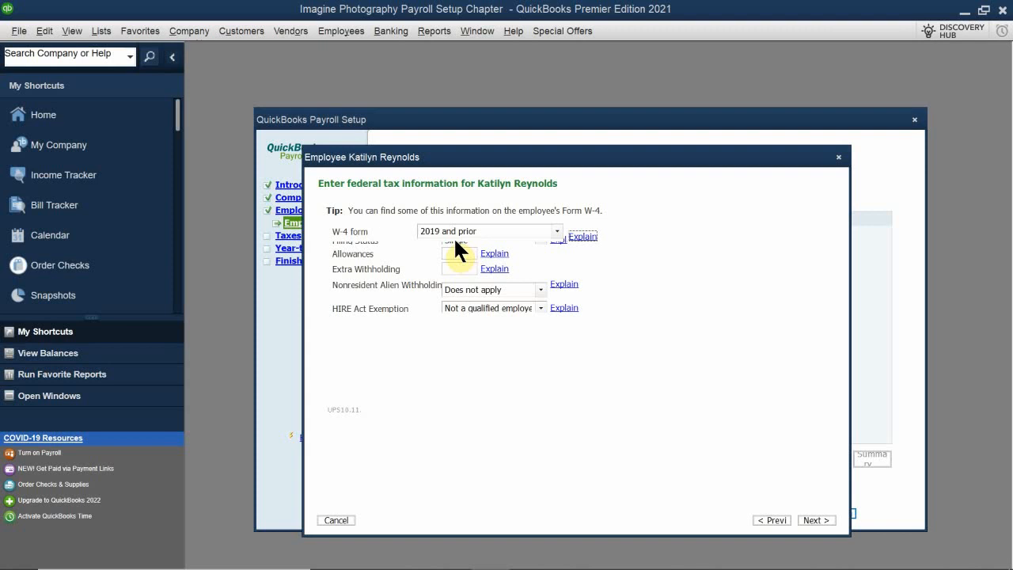
click(457, 243)
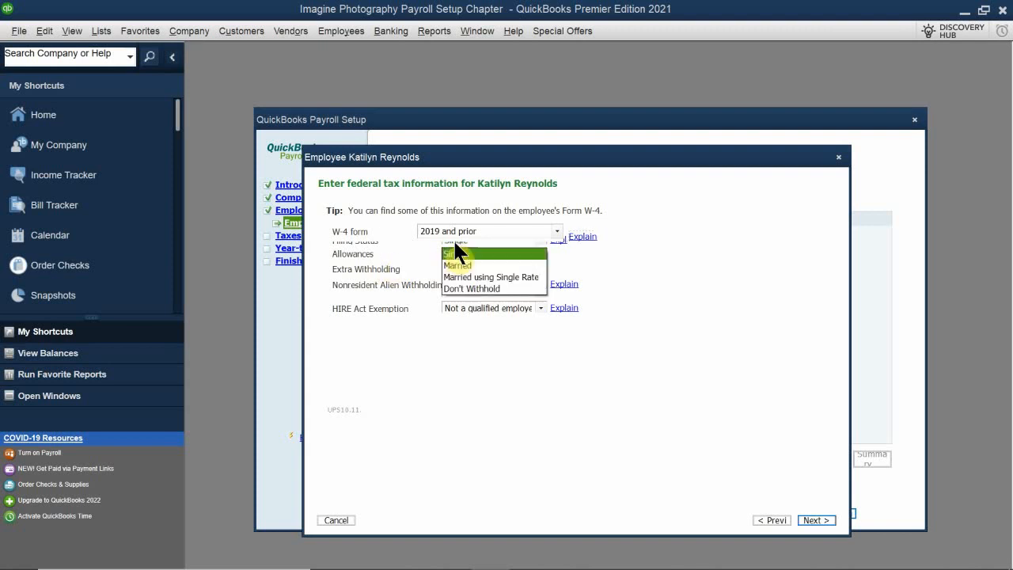
click(506, 265)
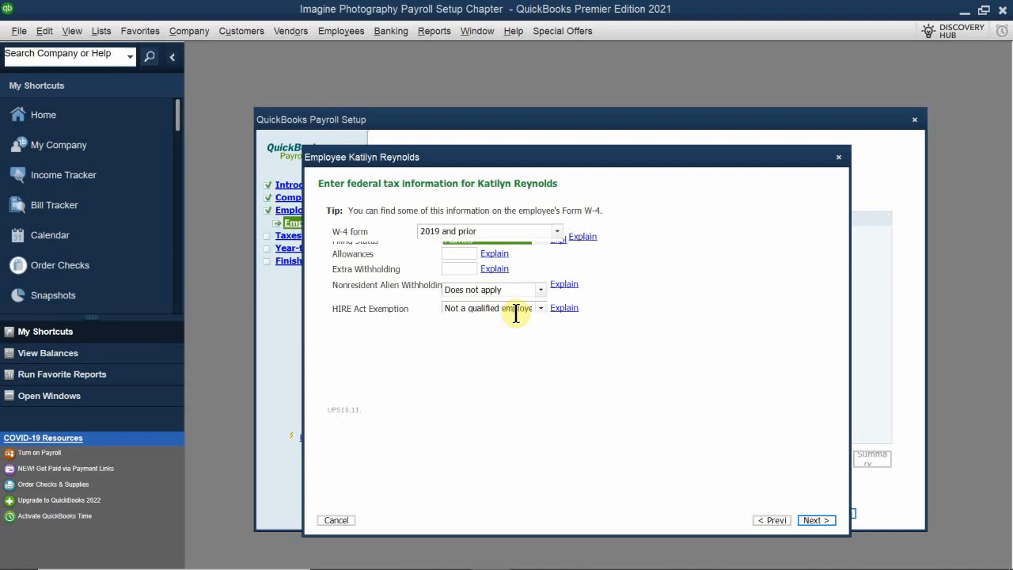
Enter 2 federal allowances and 0 extra withholding, and accept the default federal withholdings and credits to reach the state tax information.
click(459, 256)
text(2)
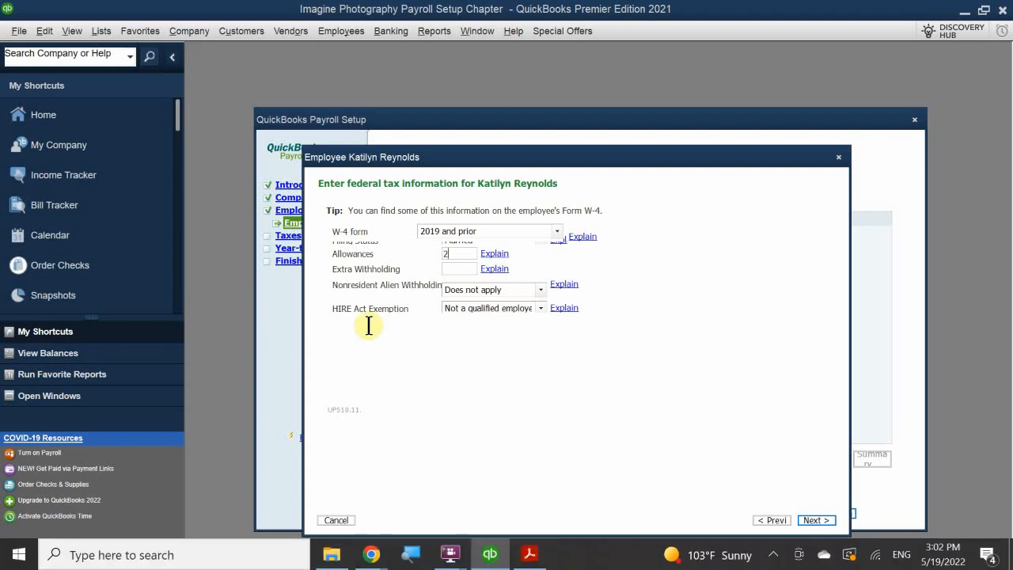
click(453, 268)
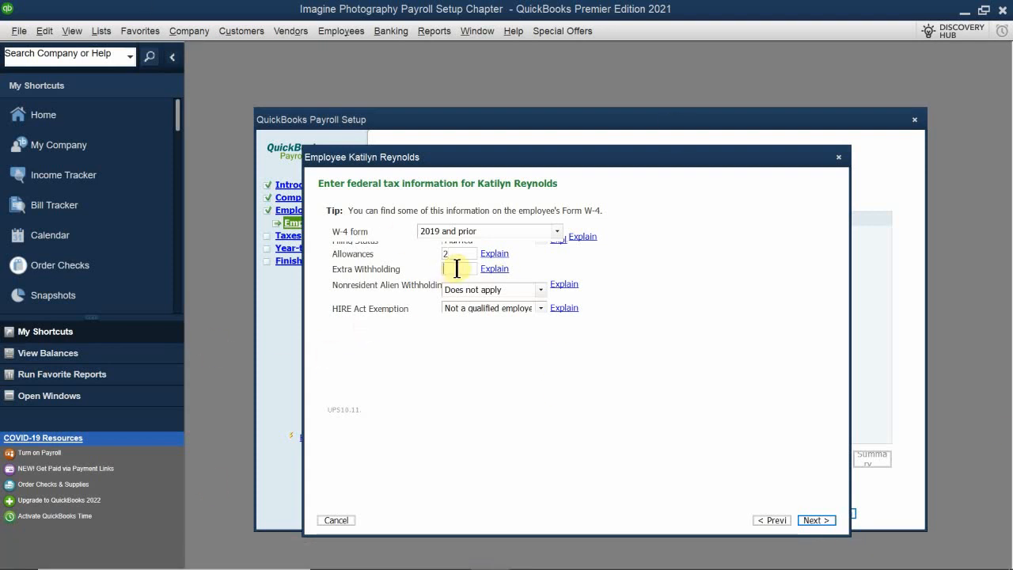
text(0)
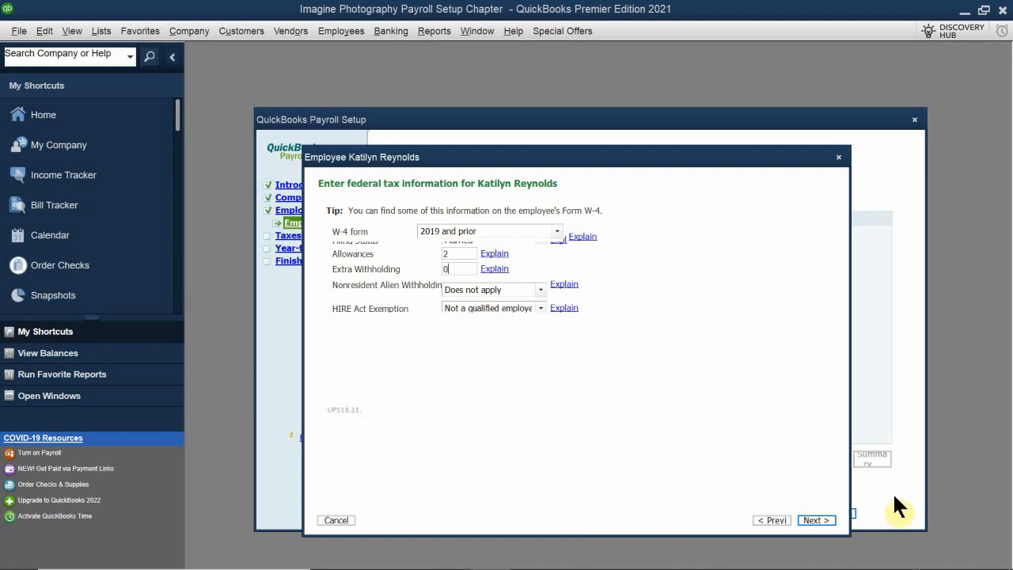
click(817, 519)
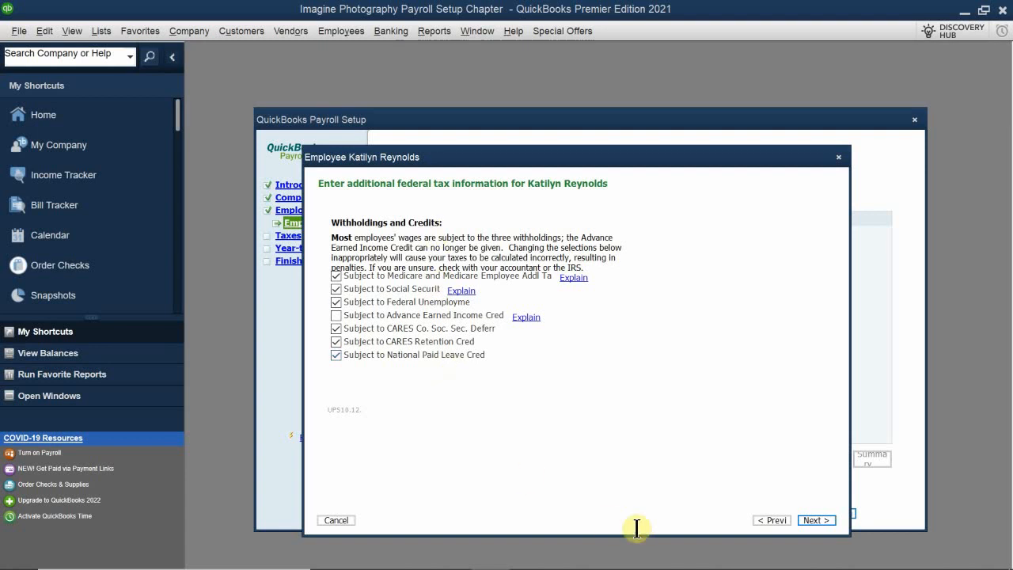
click(820, 521)
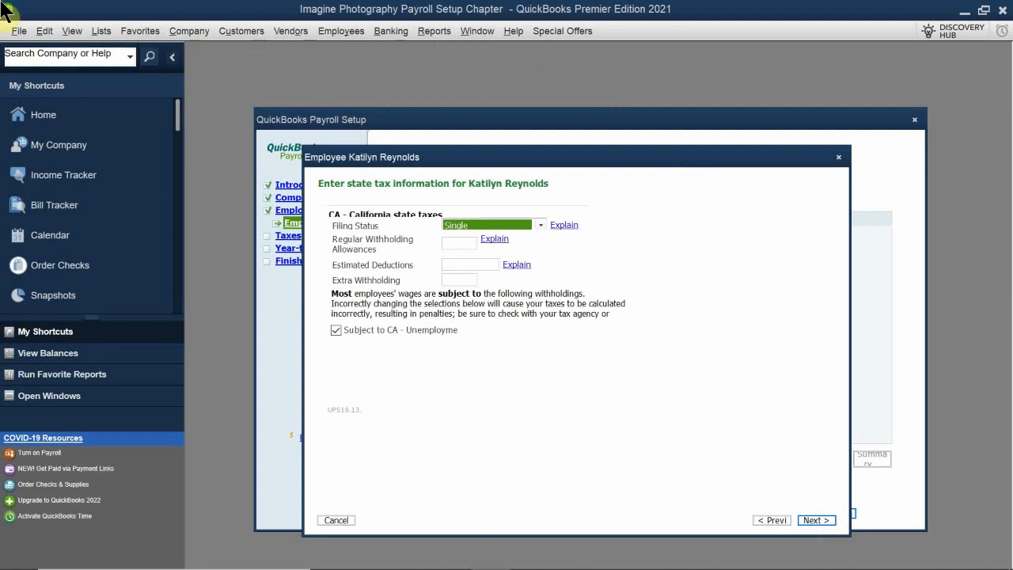
Set the California filing status to Married (one income) with 2 regular withholding allowances and 0 estimated deductions, and continue to the additional state taxes.
click(469, 224)
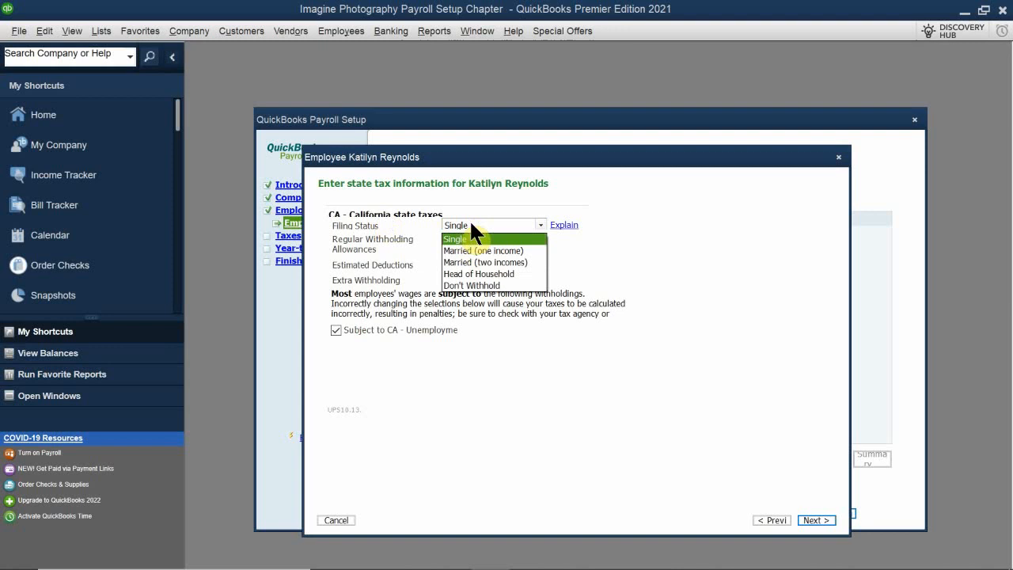
click(485, 250)
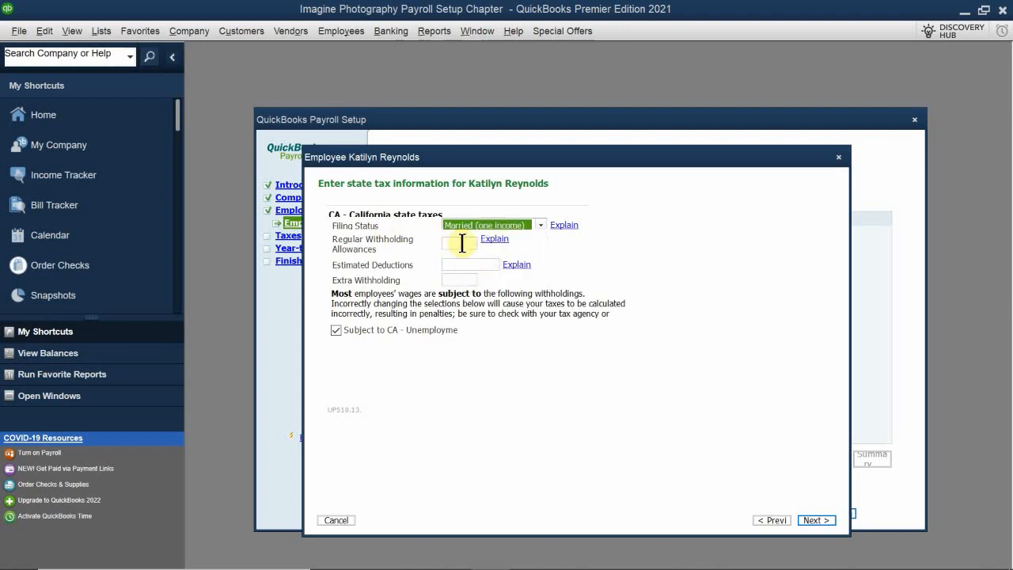
click(462, 243)
text(2)
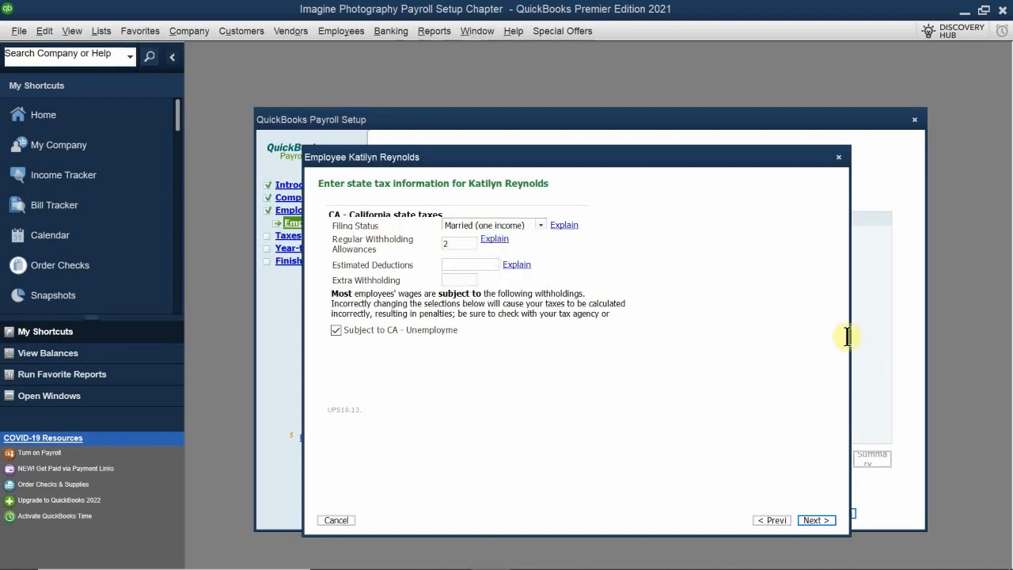
click(452, 265)
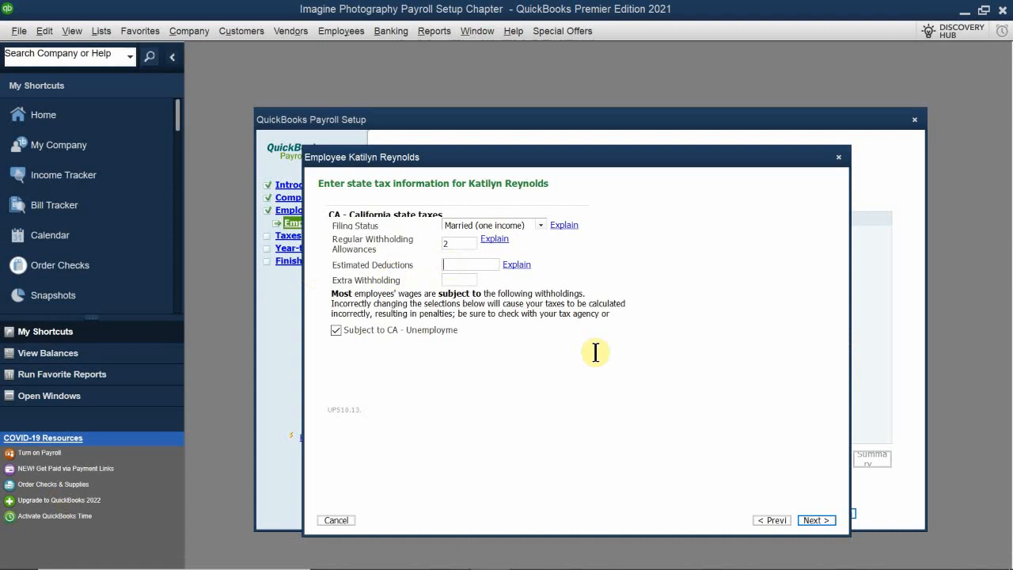
text(0)
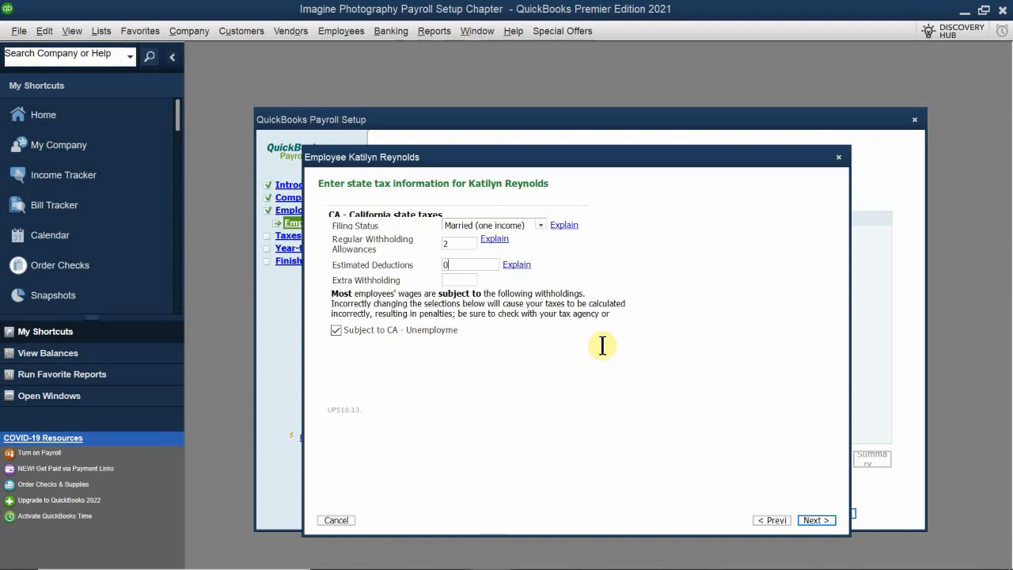
click(806, 514)
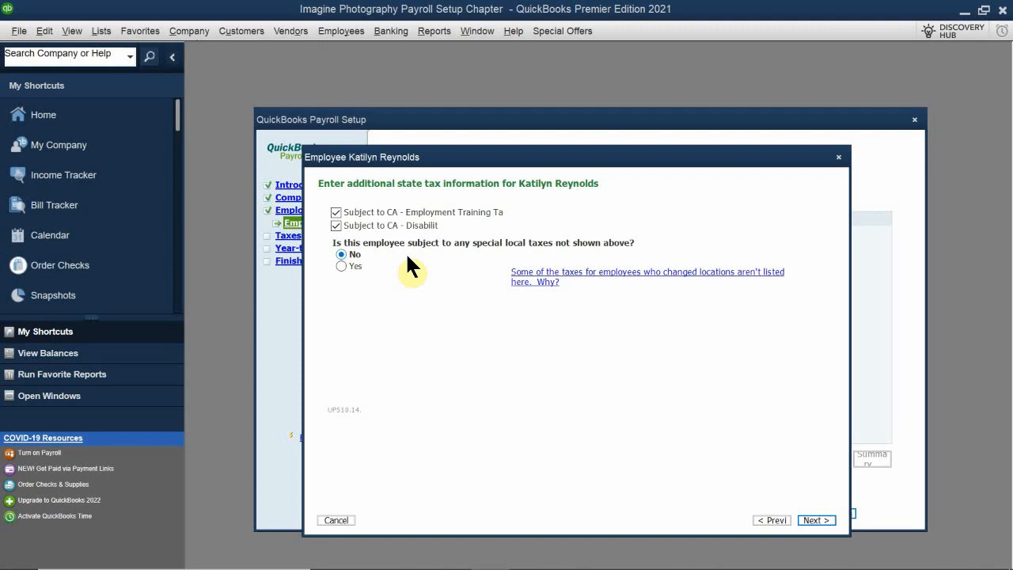
Accept the additional state taxes without special local taxes, select wage plan code S (State Plan For Both UI and DI), and finish the employee's setup.
click(817, 521)
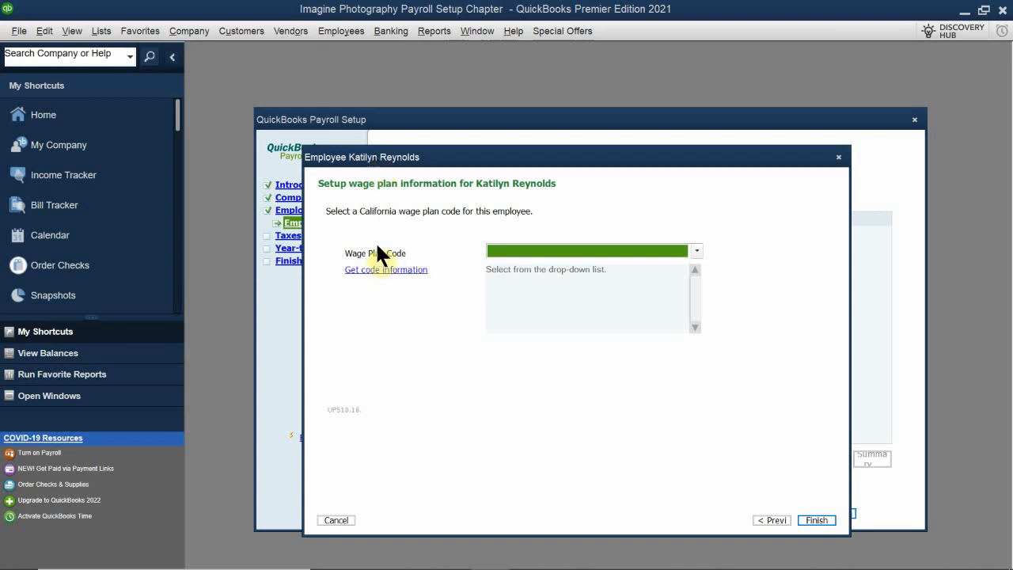
click(513, 250)
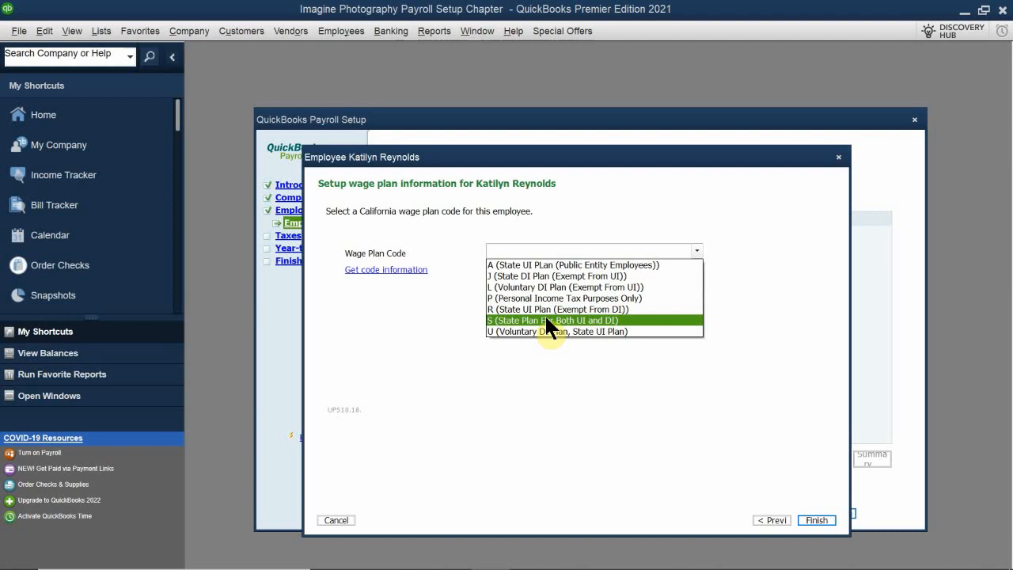
click(547, 320)
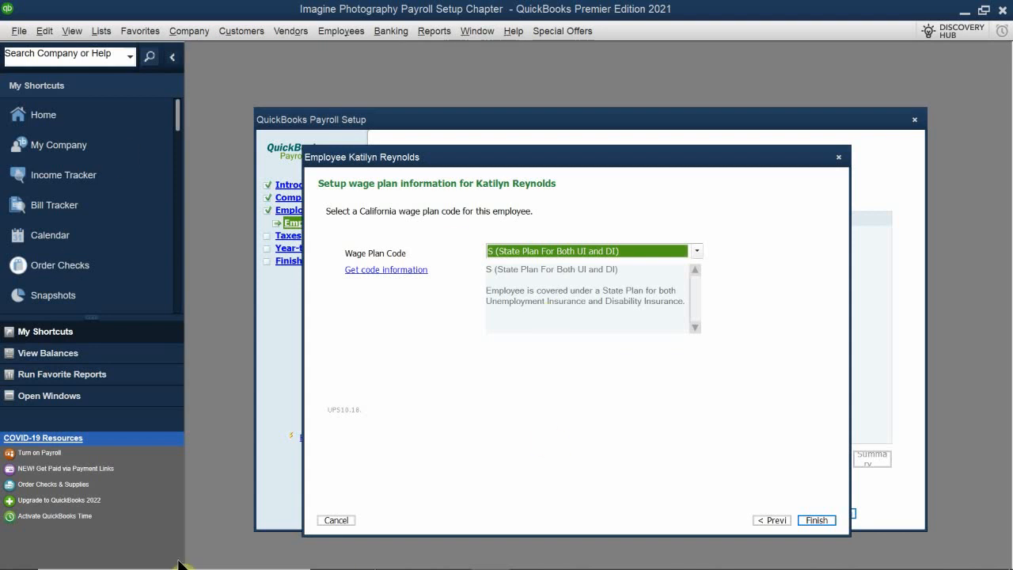
click(817, 521)
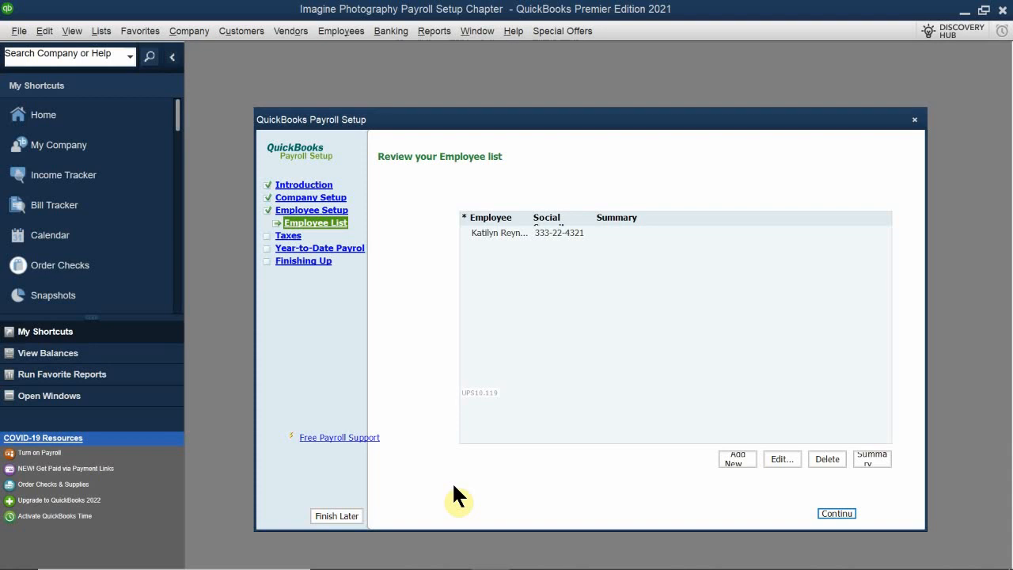
mouse_move(971, 546)
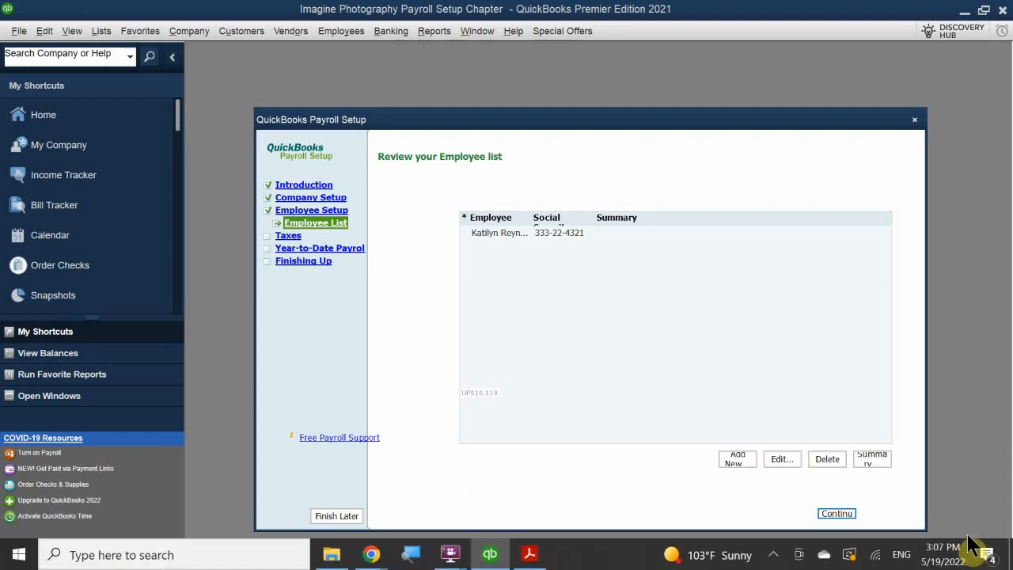
click(773, 554)
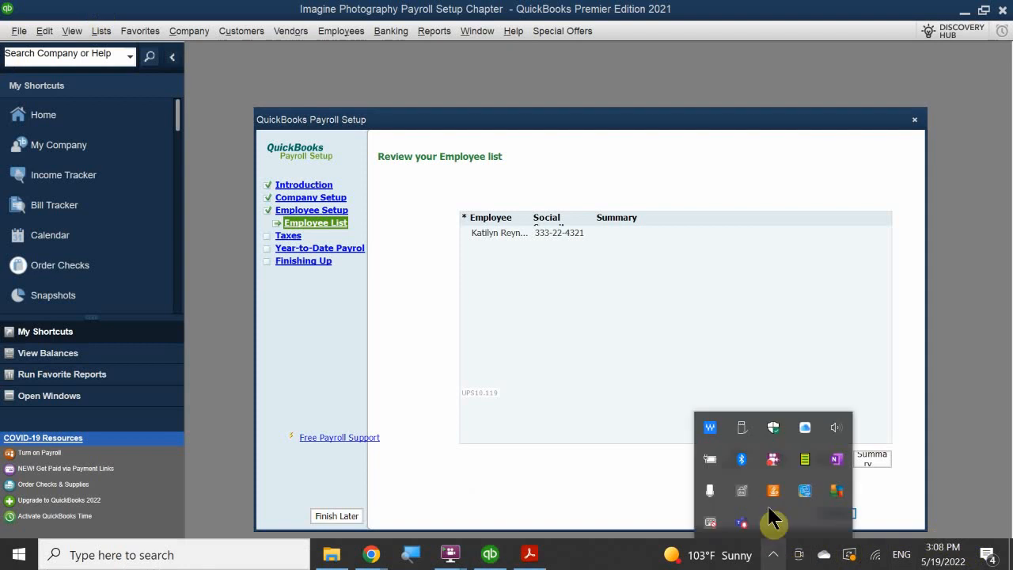
right_click(768, 464)
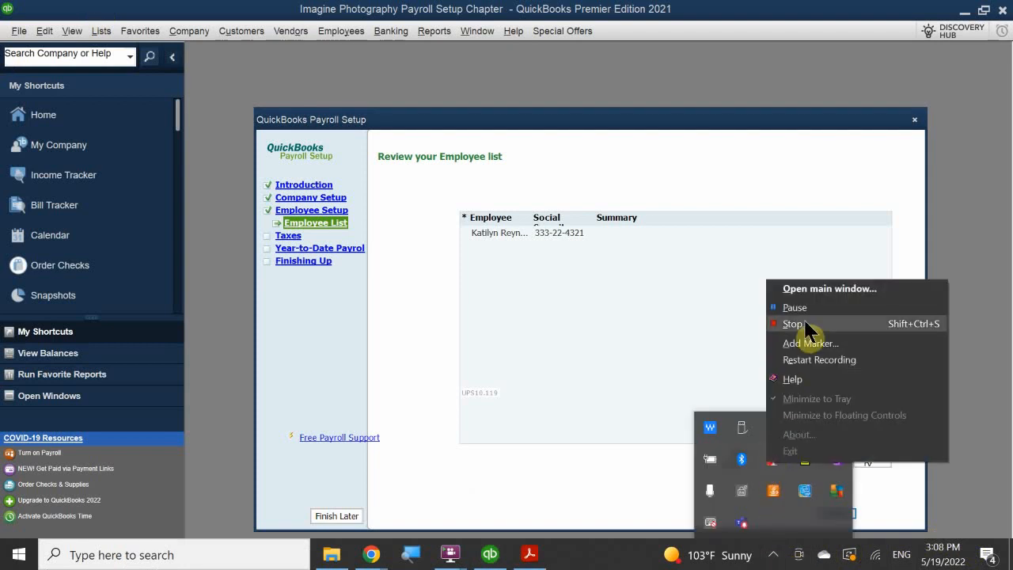